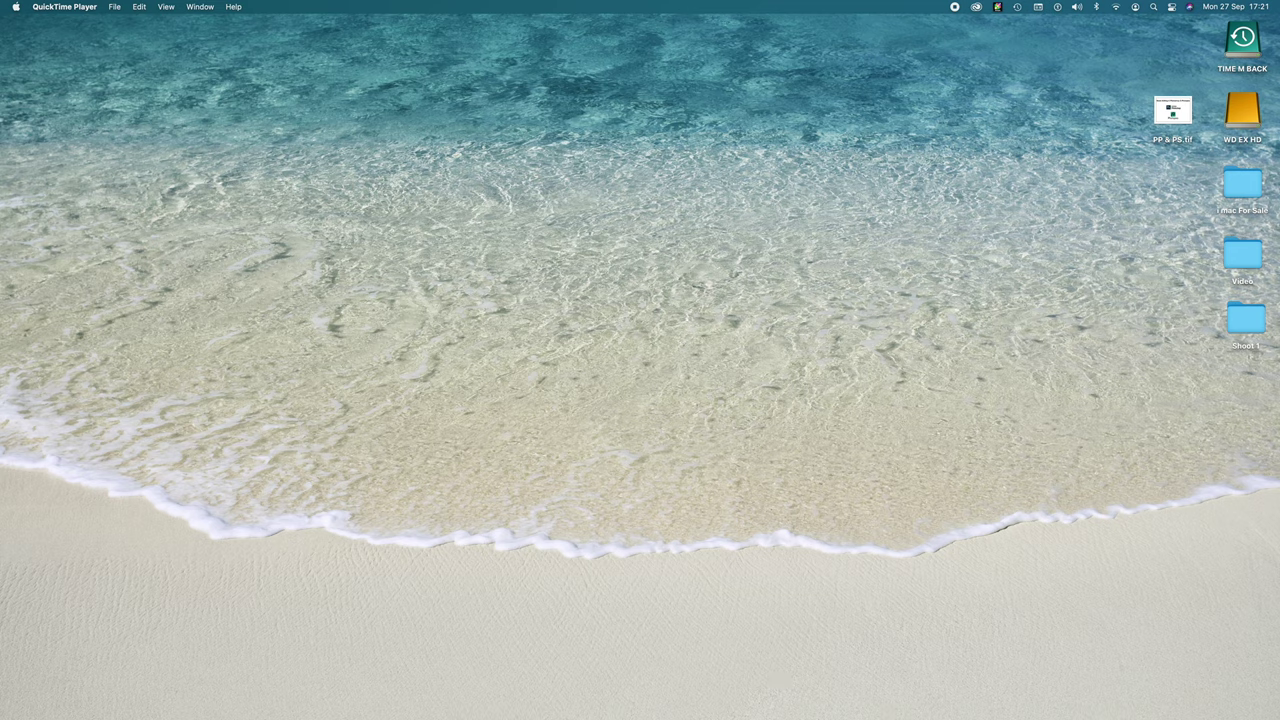
# Step: Launch Photoshop 2020 from Launchpad and make its window fill the screen
pyautogui.moveTo(767, 700)
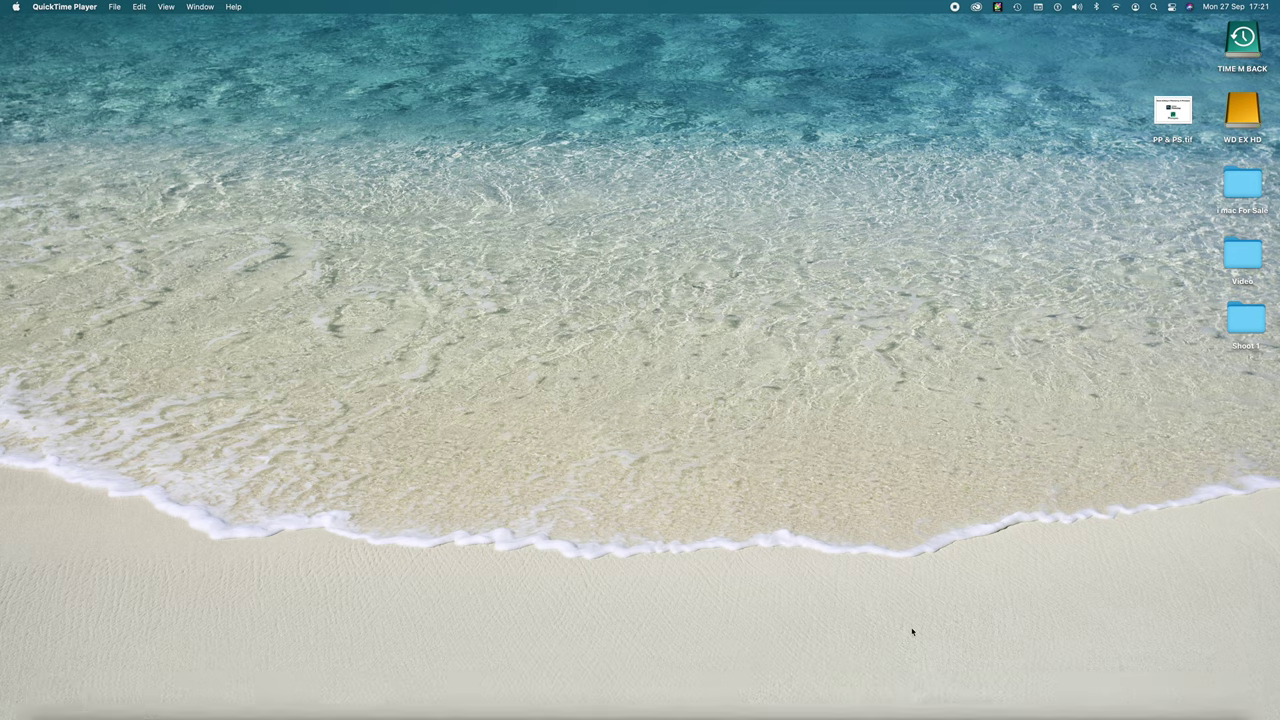
pyautogui.moveTo(995, 705)
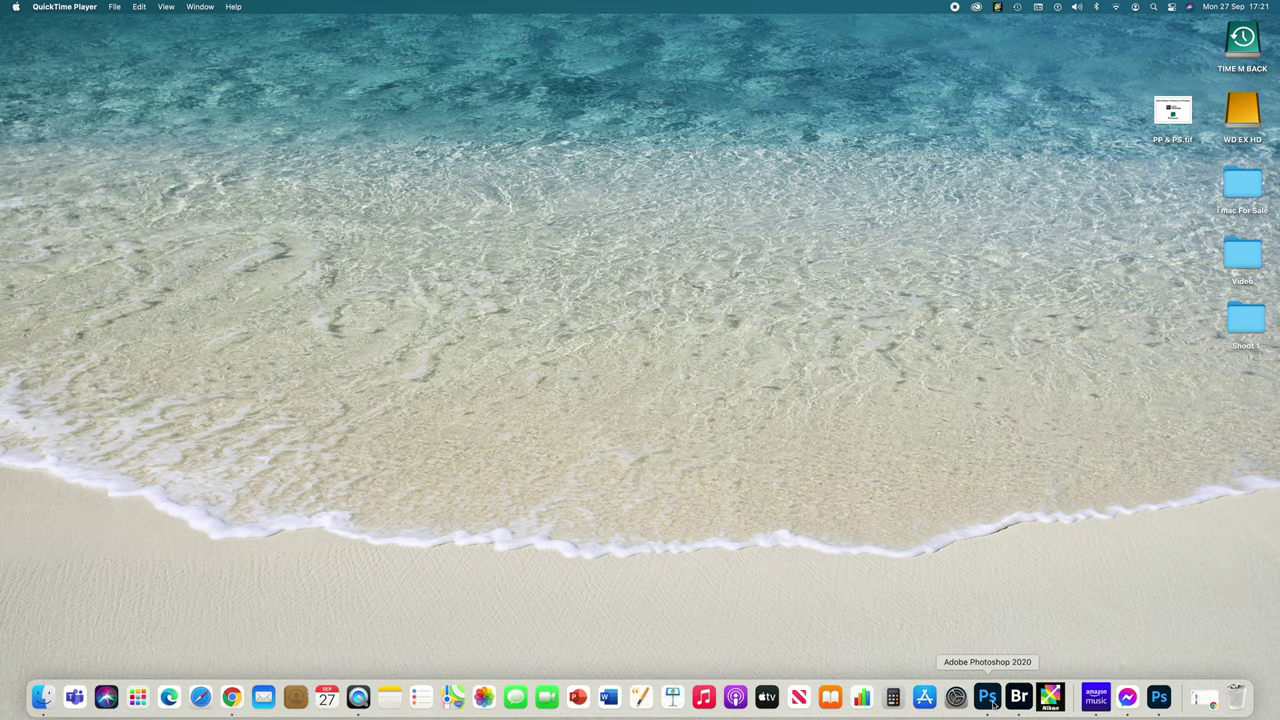
pyautogui.click(138, 703)
pyautogui.hscroll(3, 698, 483)
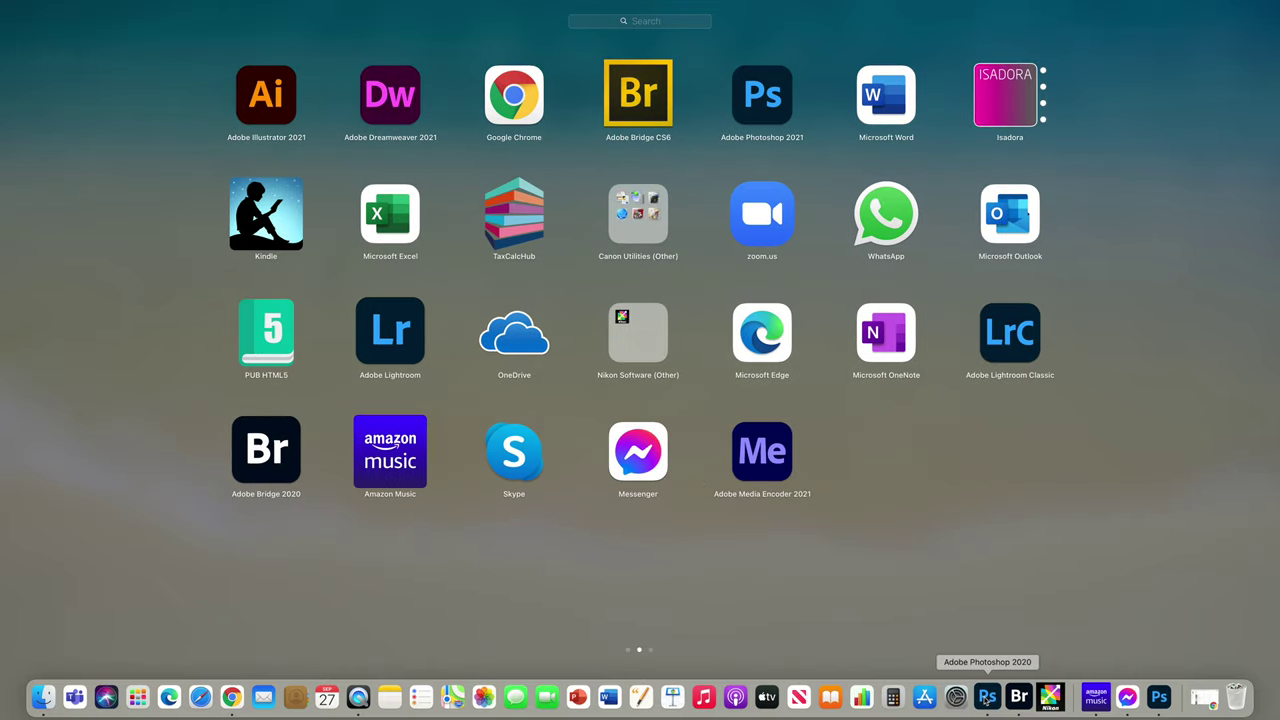
pyautogui.click(986, 701)
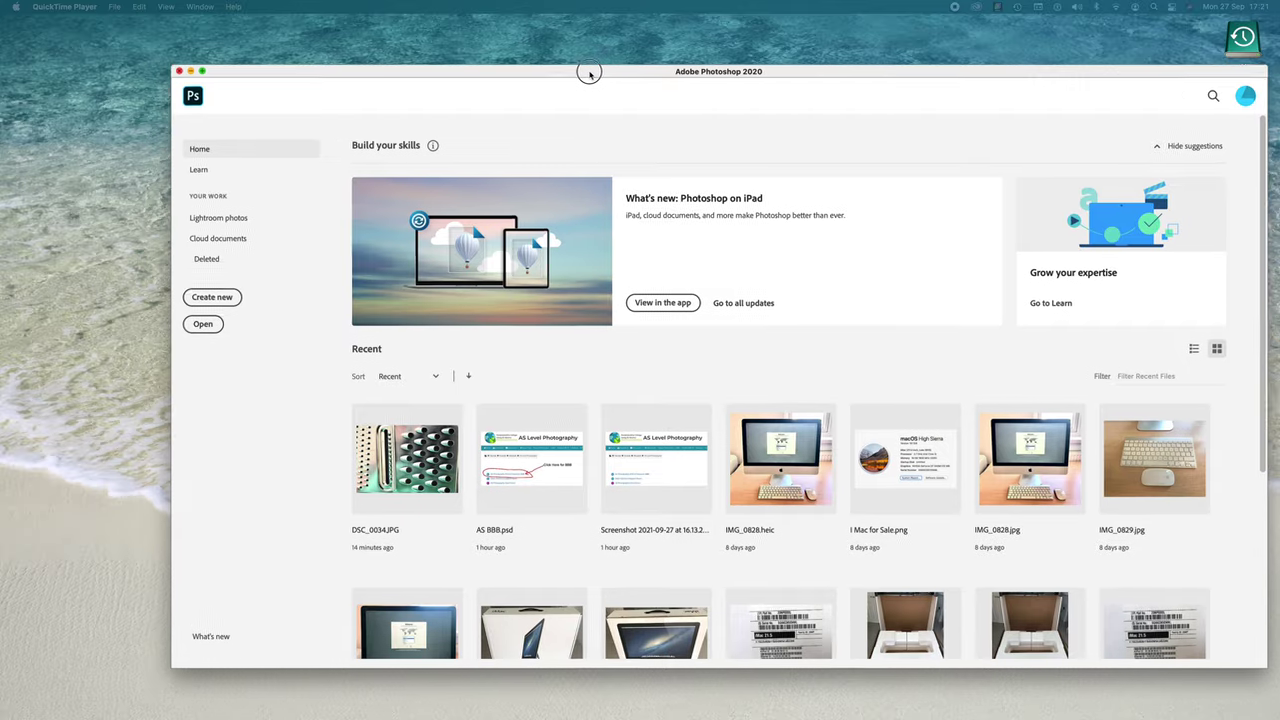
pyautogui.moveTo(586, 66); pyautogui.dragTo(531, 57)
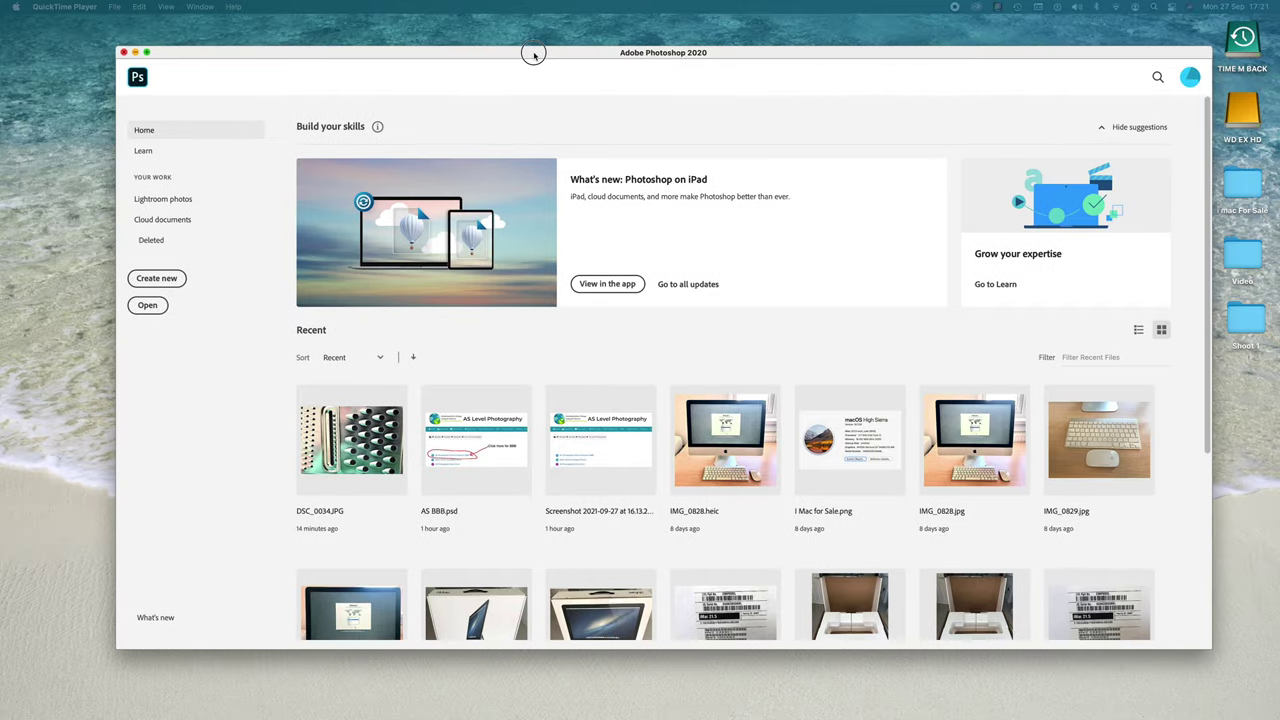
pyautogui.click(146, 52)
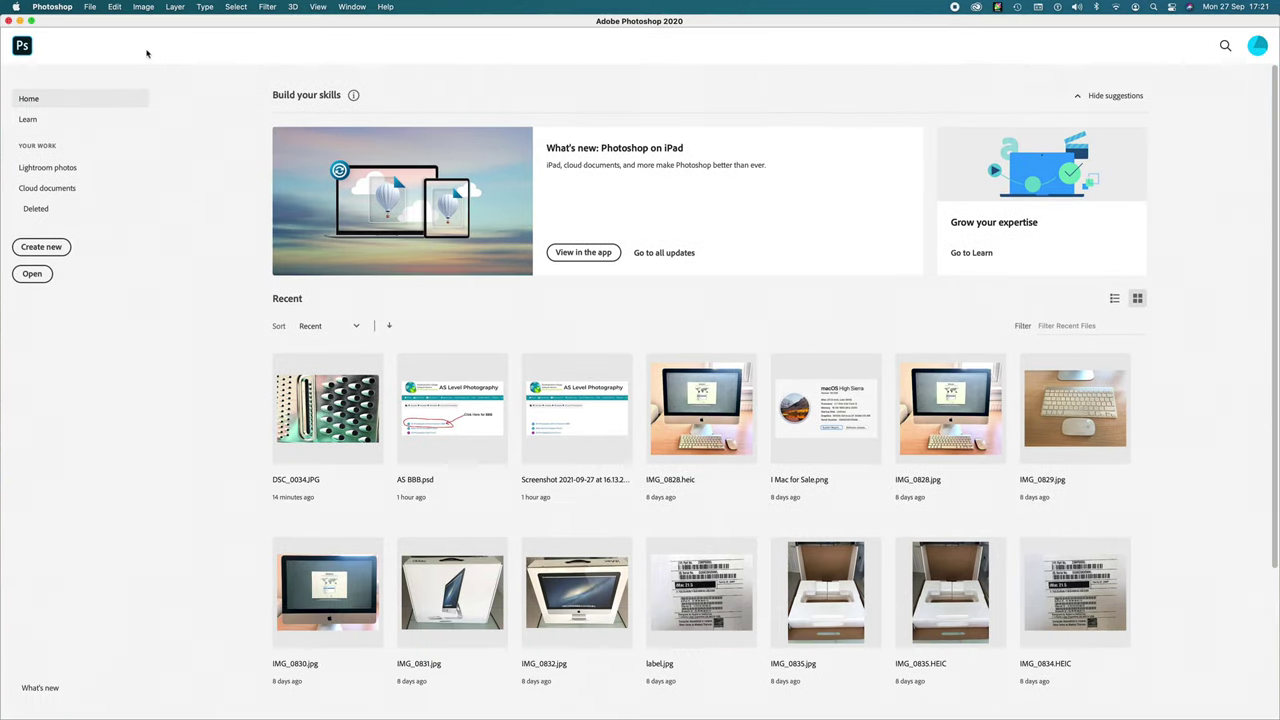
# Step: Open the grater photo DSC_0034.JPG from the Shoot 1 folder
pyautogui.click(32, 274)
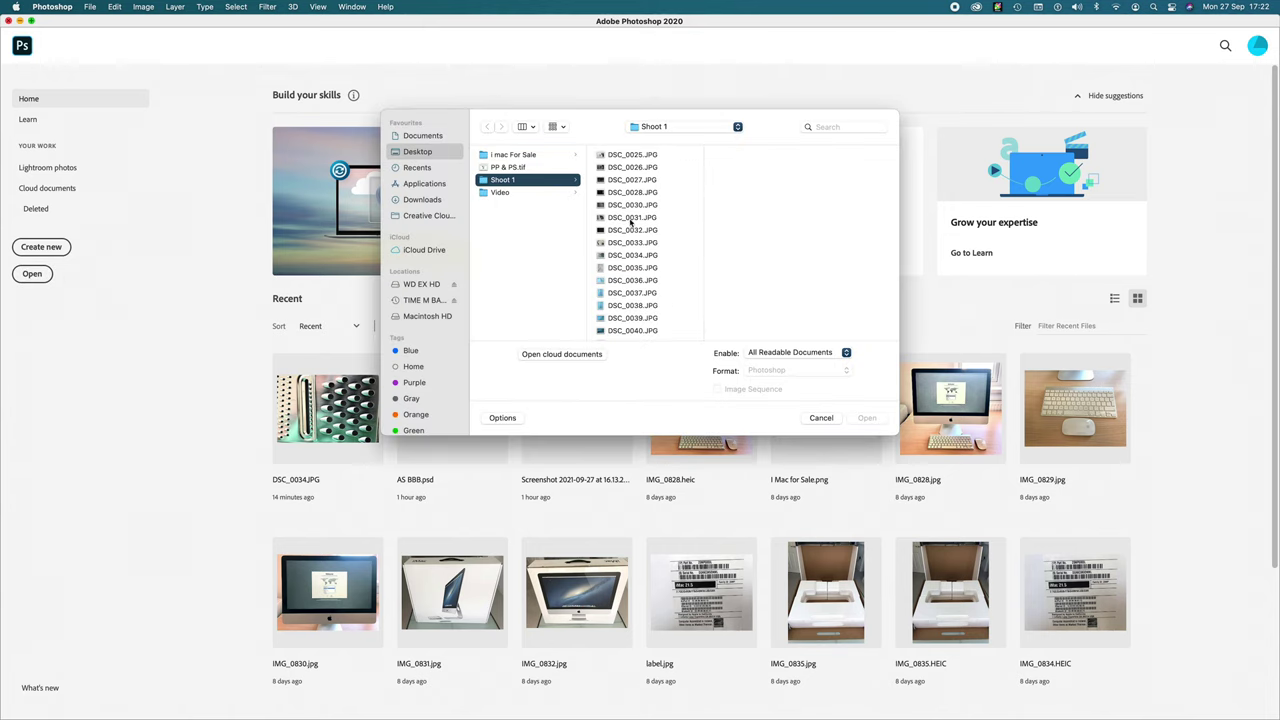
pyautogui.scroll(-5, 631, 222)
pyautogui.scroll(2, 631, 222)
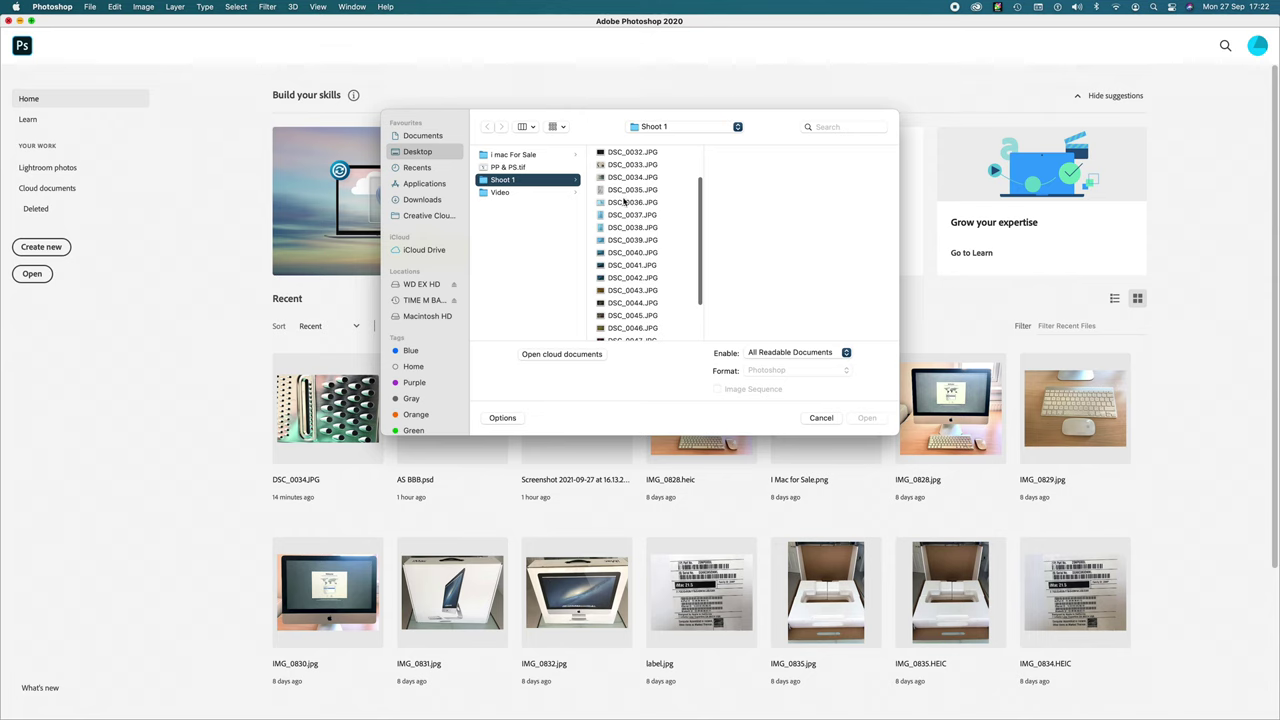
pyautogui.click(626, 204)
pyautogui.scroll(2, 623, 212)
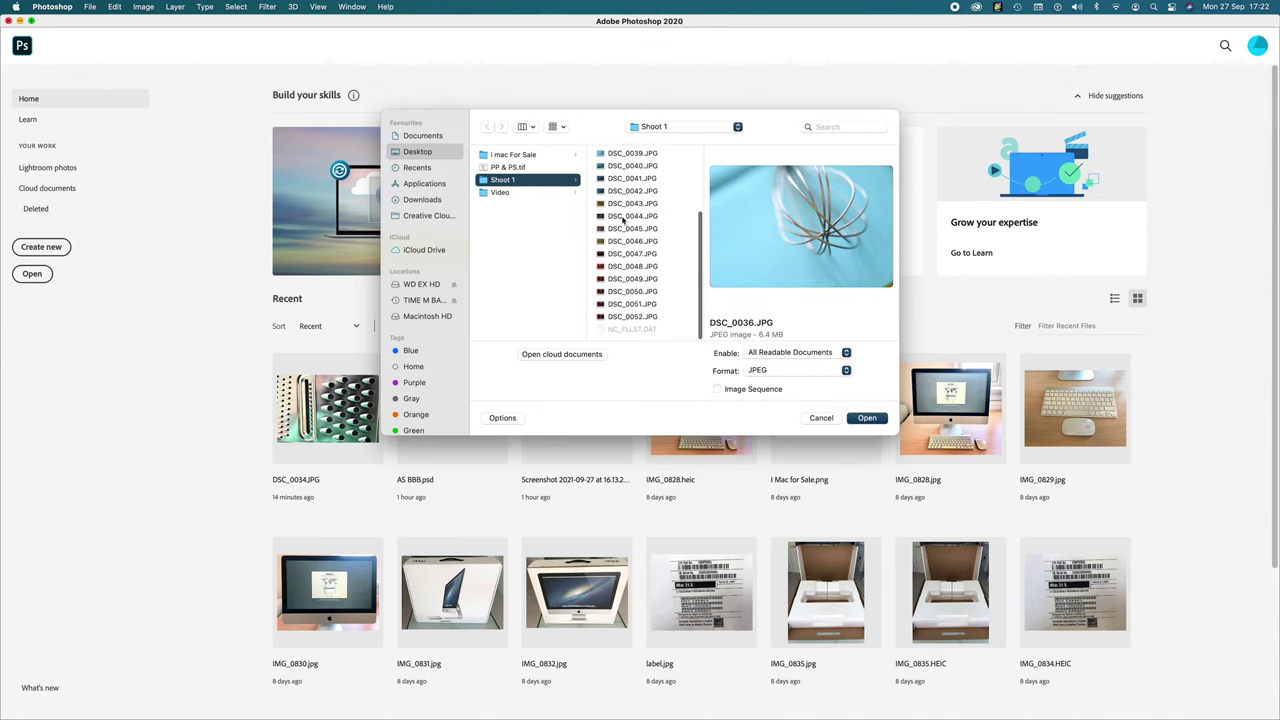
pyautogui.click(620, 188)
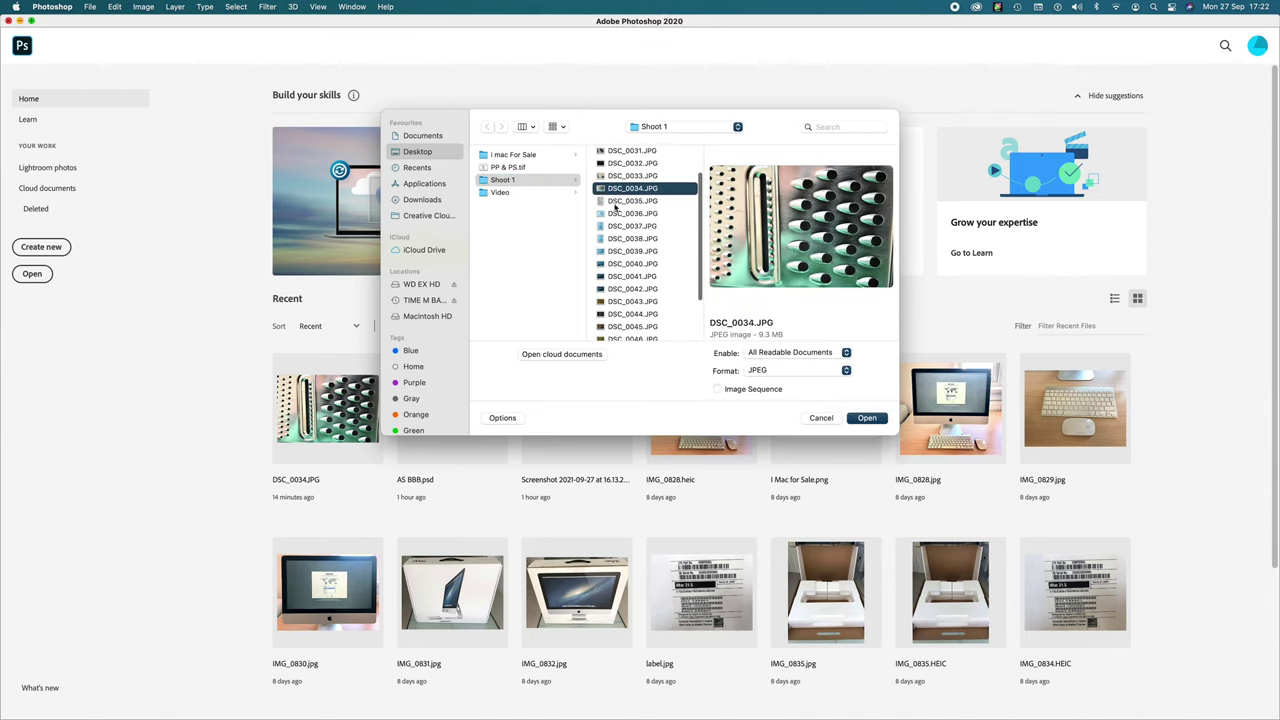
pyautogui.click(866, 418)
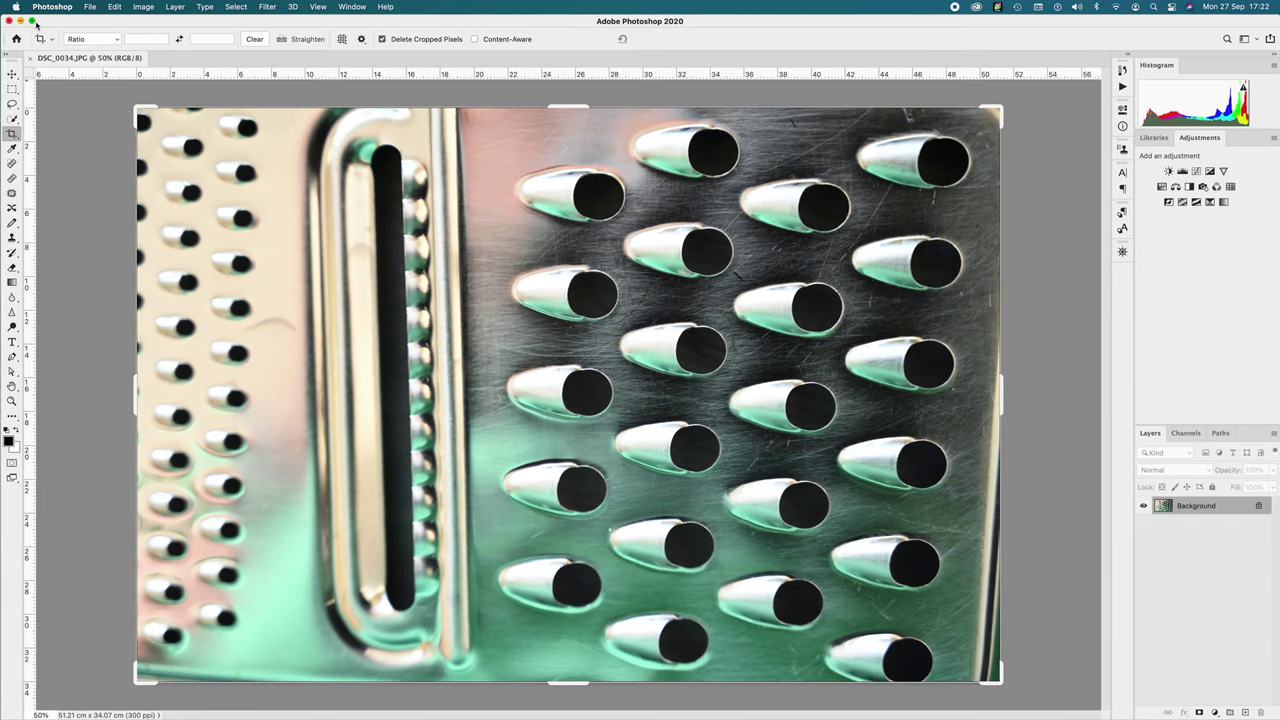
# Step: Take Photoshop out of full screen and resize its window onto the left of the screen
pyautogui.click(31, 20)
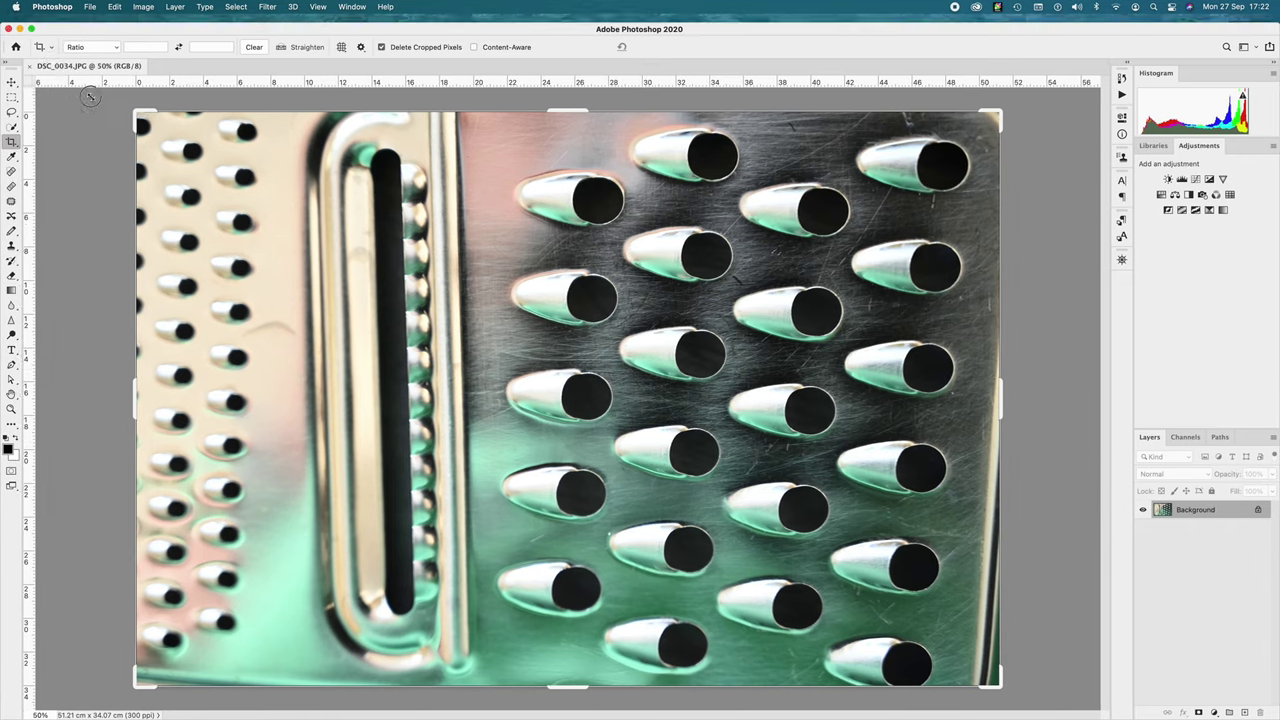
pyautogui.moveTo(591, 306); pyautogui.dragTo(177, 34)
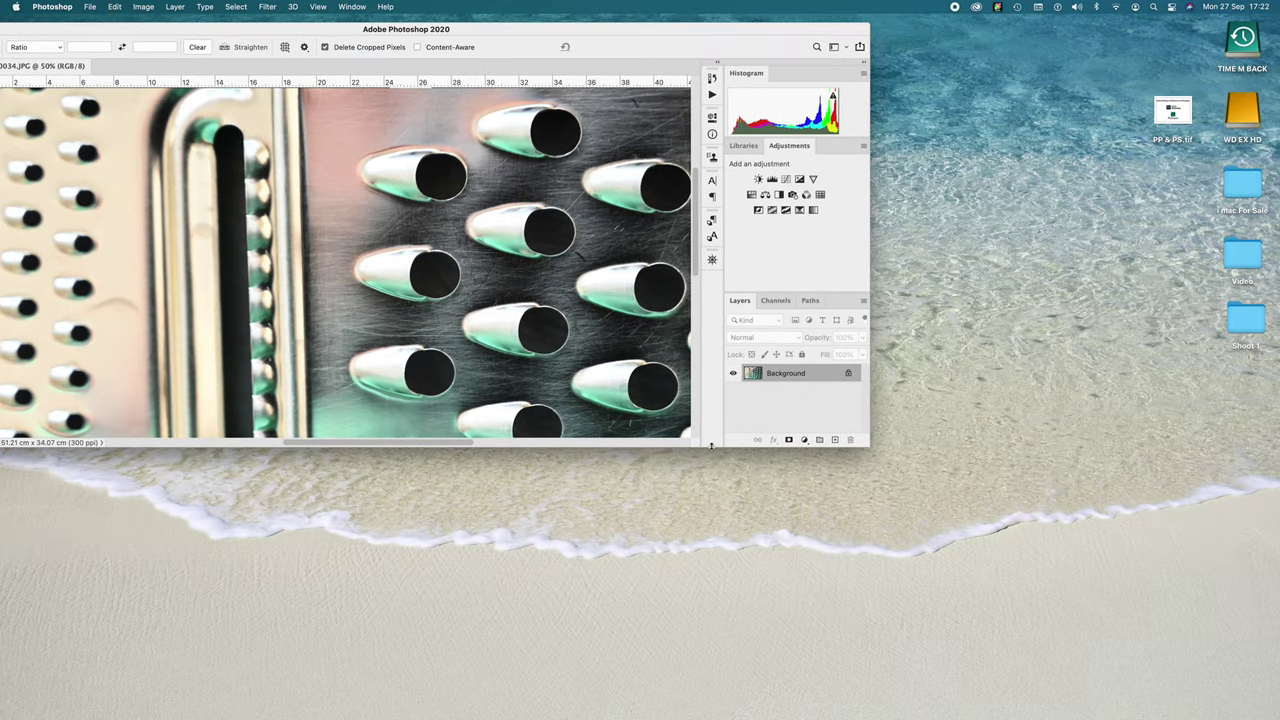
pyautogui.moveTo(710, 446); pyautogui.dragTo(702, 656)
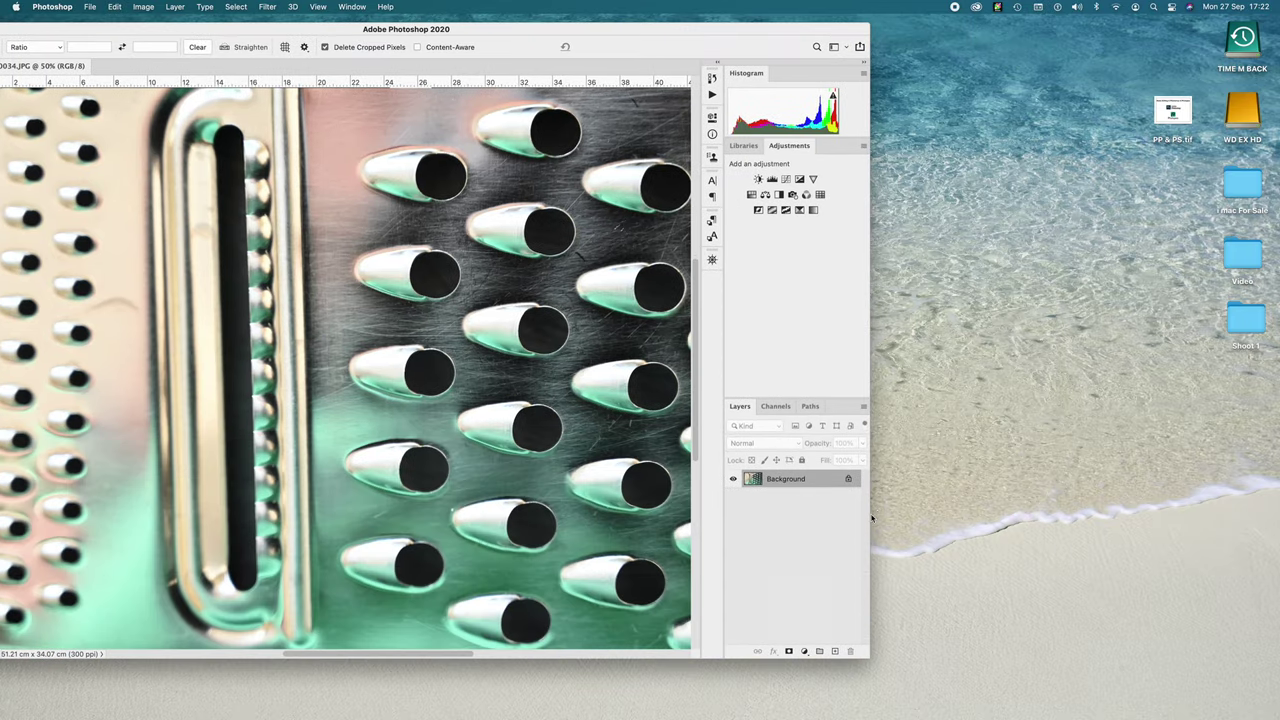
pyautogui.moveTo(871, 516); pyautogui.dragTo(661, 594)
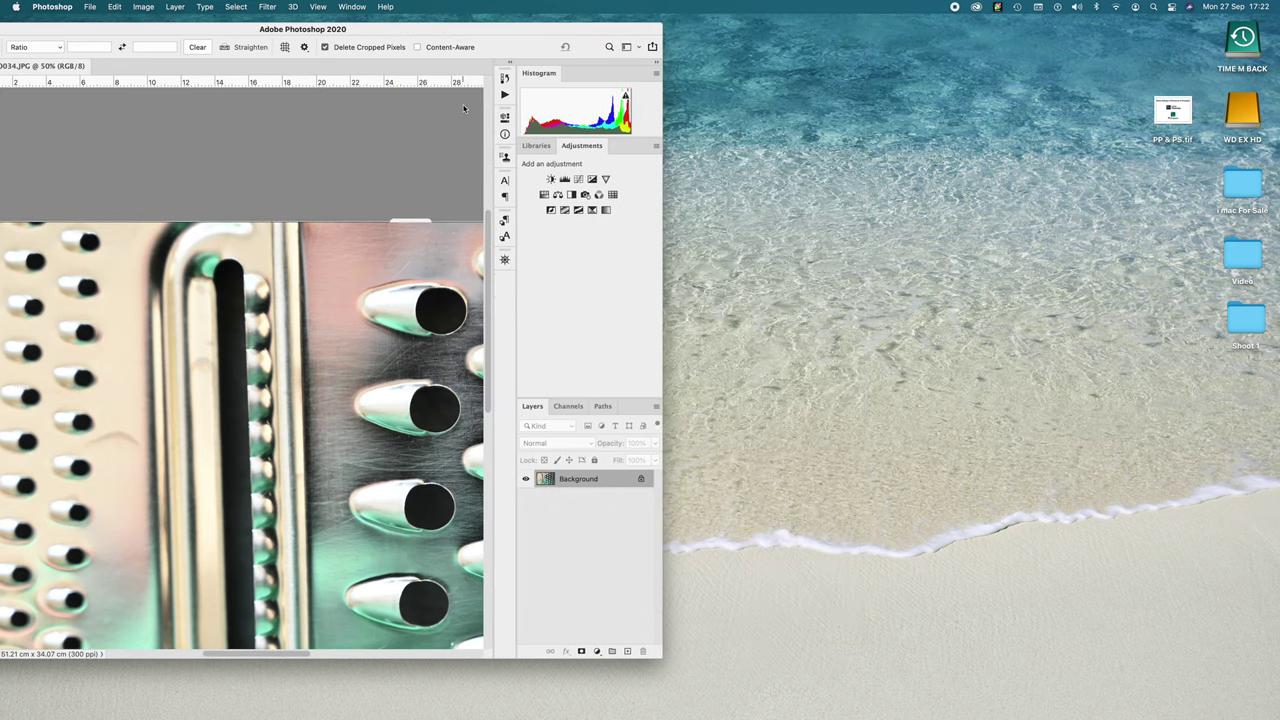
pyautogui.moveTo(463, 28); pyautogui.dragTo(676, 20)
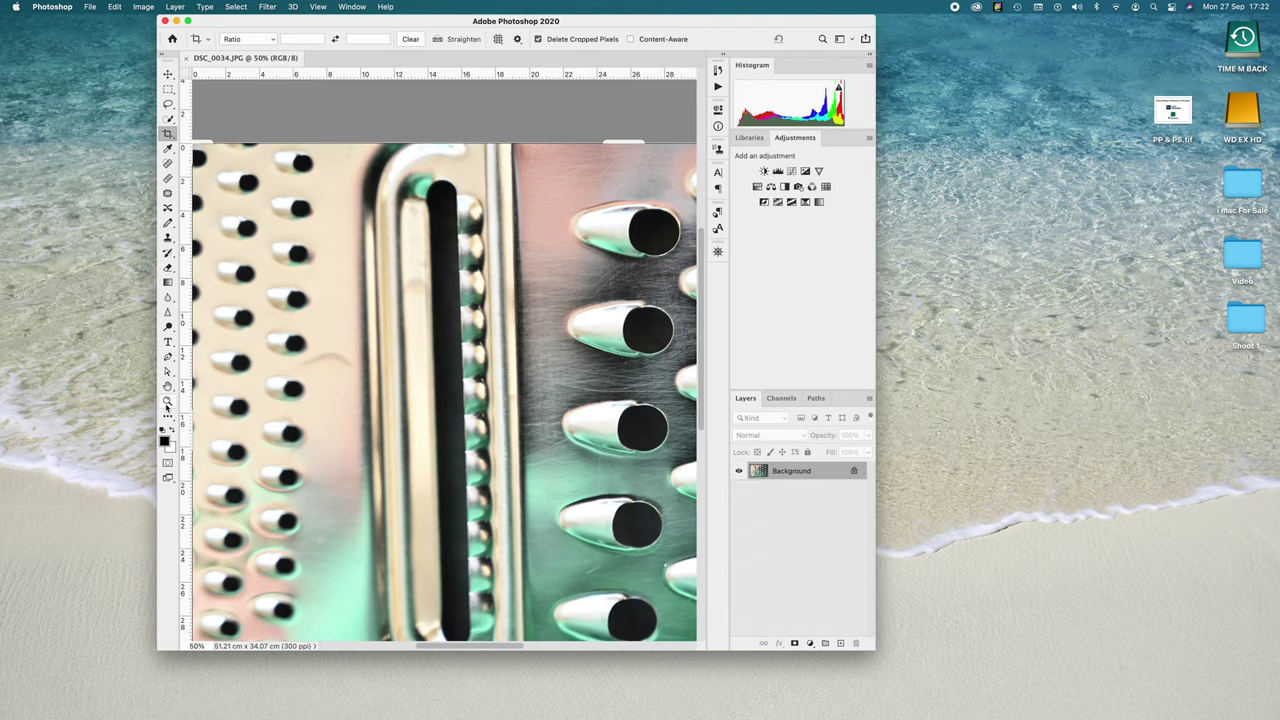
# Step: Fit the whole grater photo in view with the Zoom tool's Fit Screen option
pyautogui.click(167, 403)
pyautogui.click(553, 39)
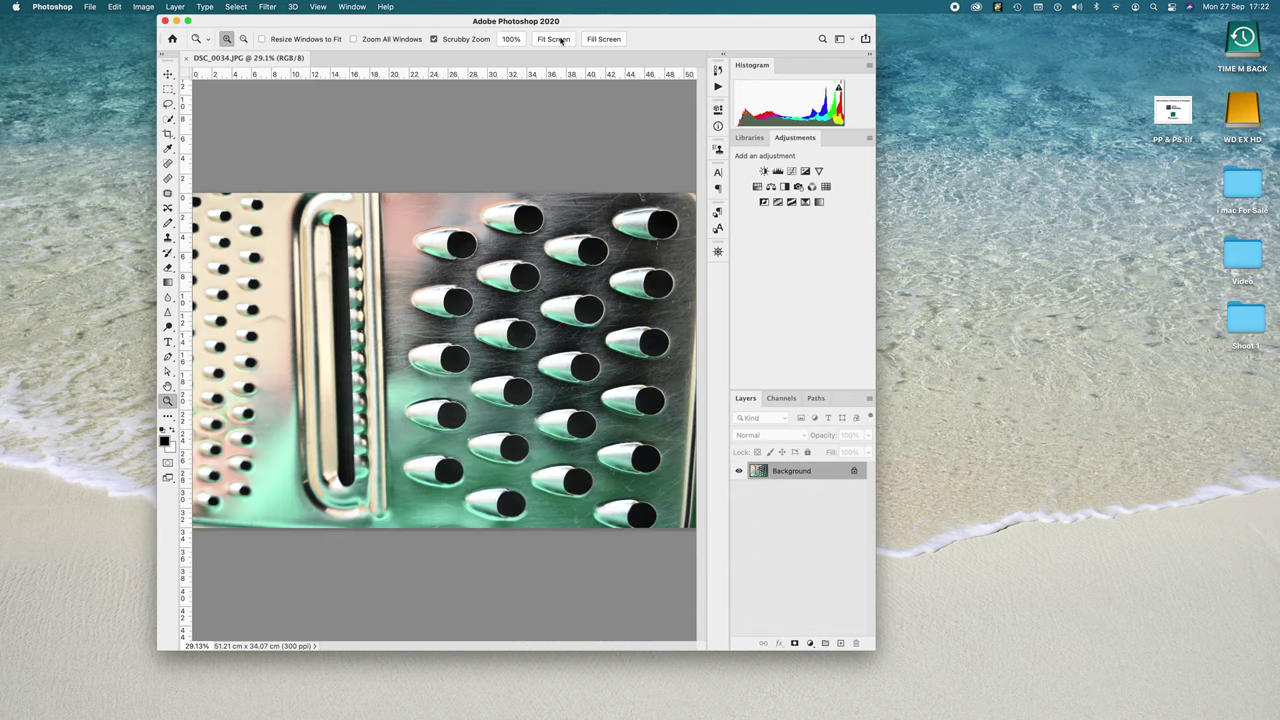
pyautogui.moveTo(618, 22); pyautogui.dragTo(486, 24)
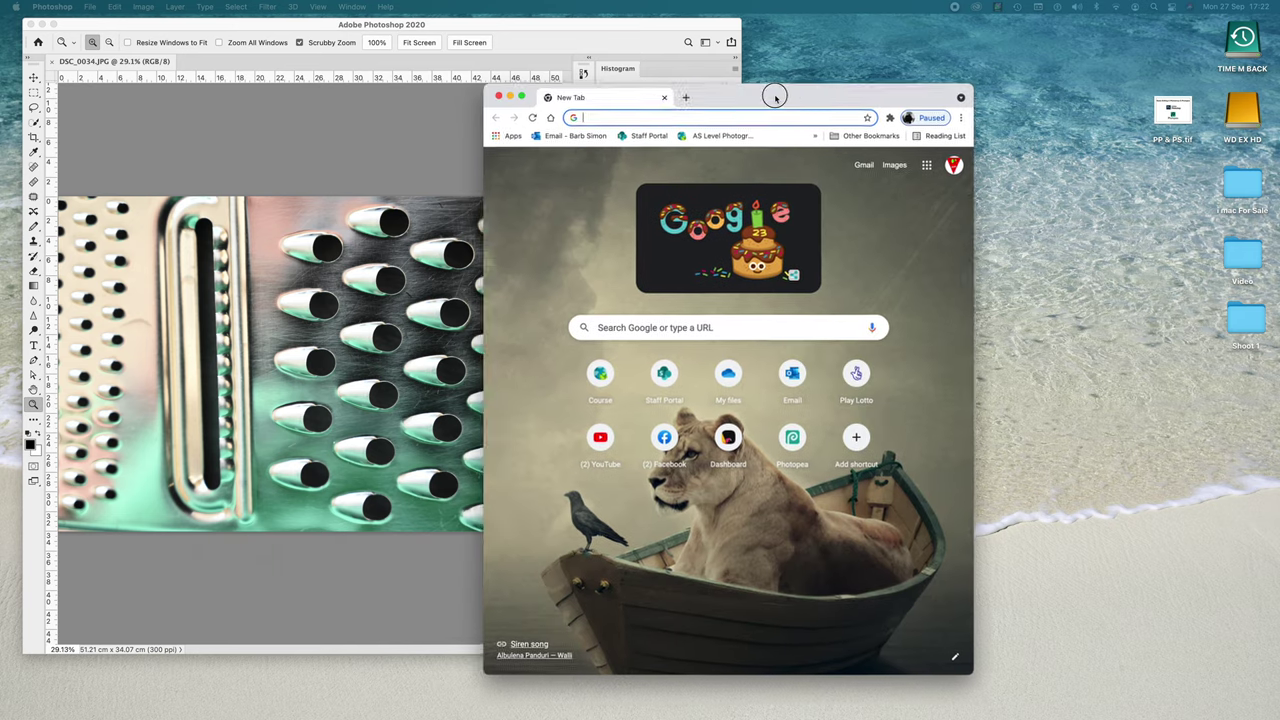
# Step: Place and size the Chrome window on the right half beside Photoshop
pyautogui.moveTo(771, 94); pyautogui.dragTo(1020, 54)
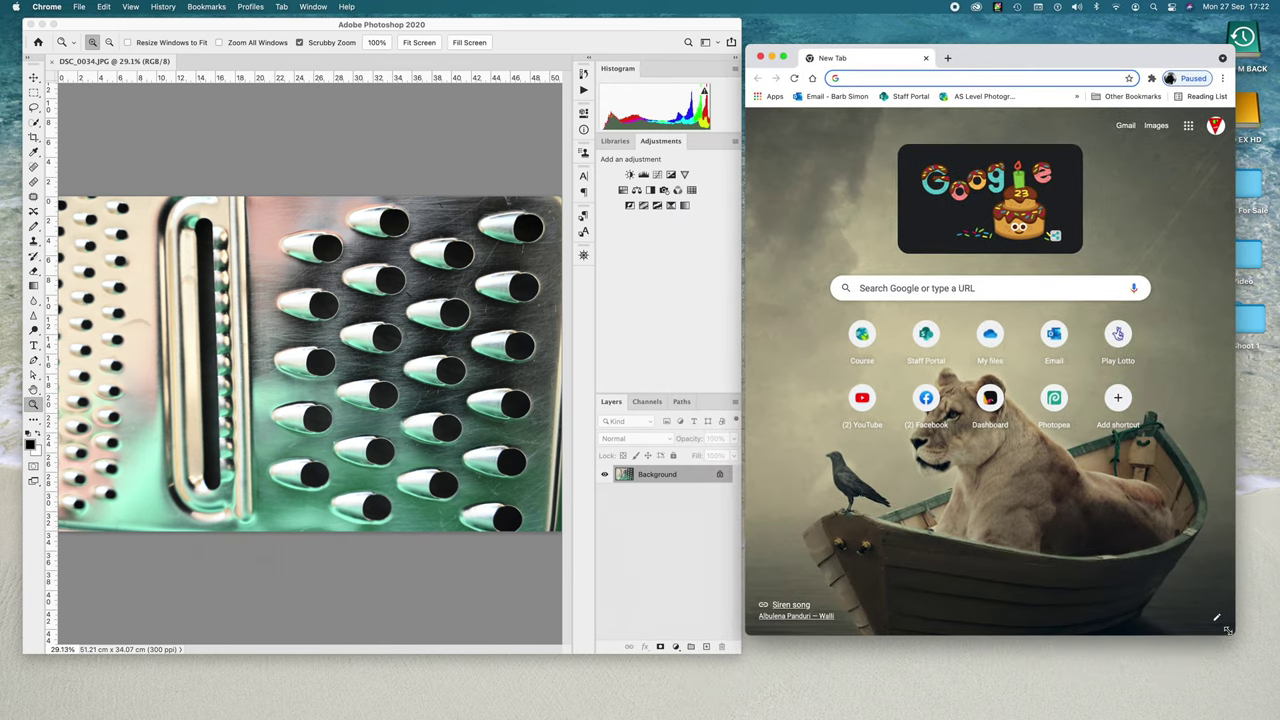
pyautogui.moveTo(1228, 630); pyautogui.dragTo(1262, 659)
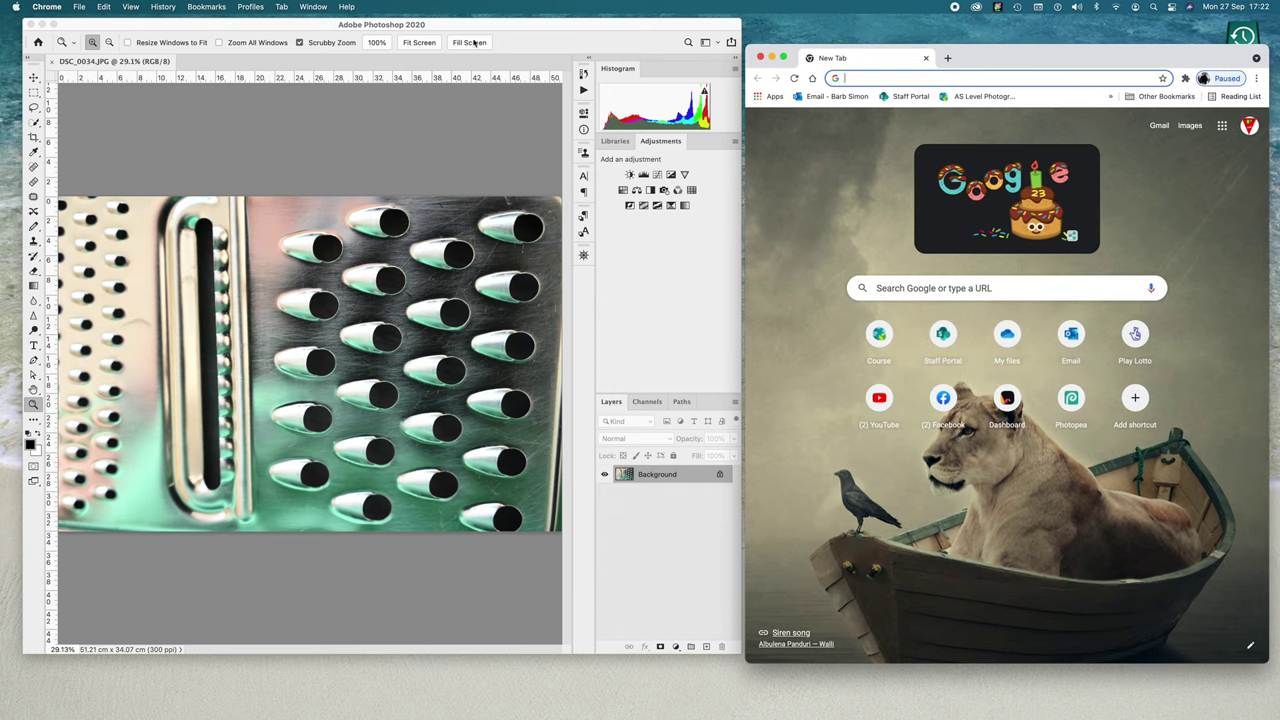
pyautogui.moveTo(491, 23); pyautogui.dragTo(469, 34)
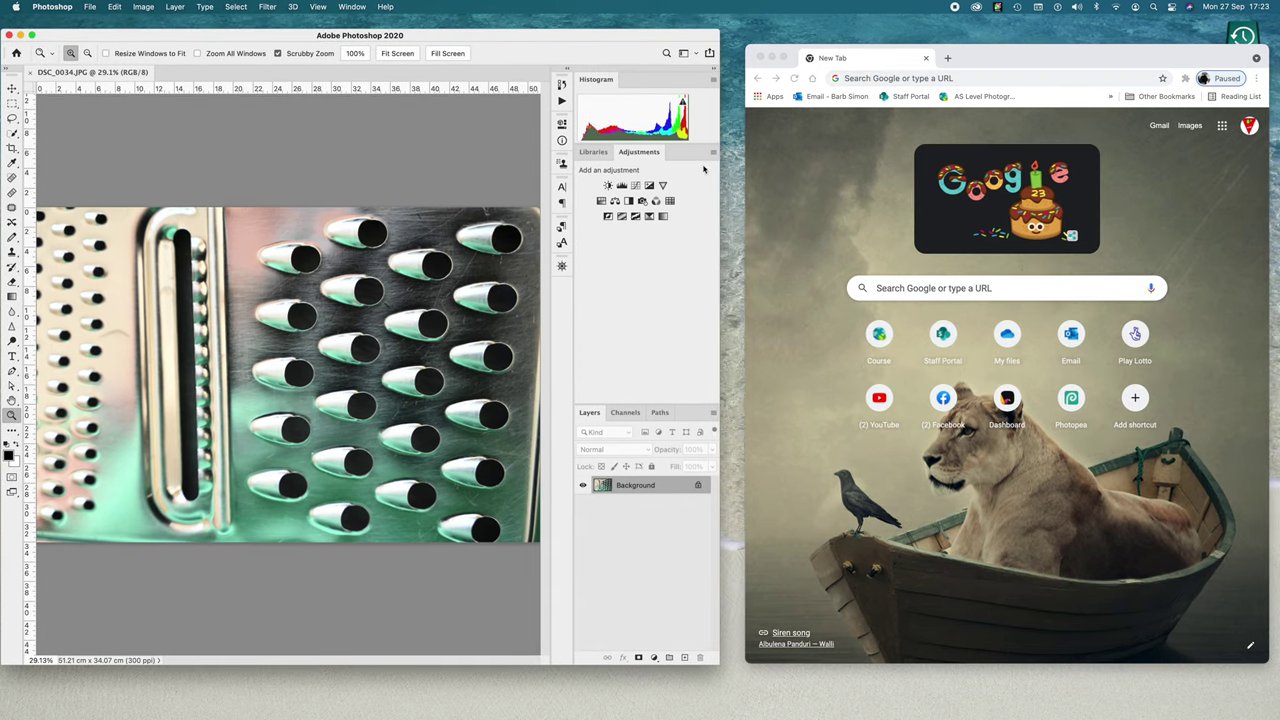
pyautogui.click(745, 172)
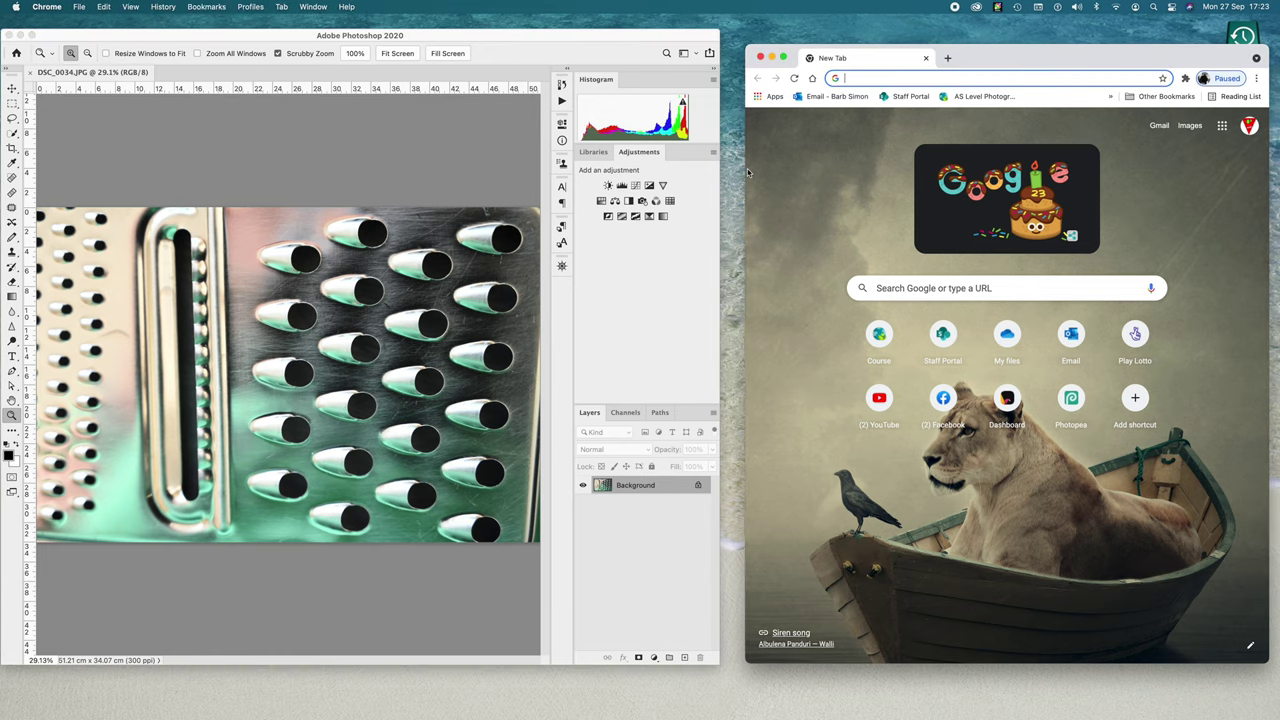
pyautogui.moveTo(745, 170); pyautogui.dragTo(721, 170)
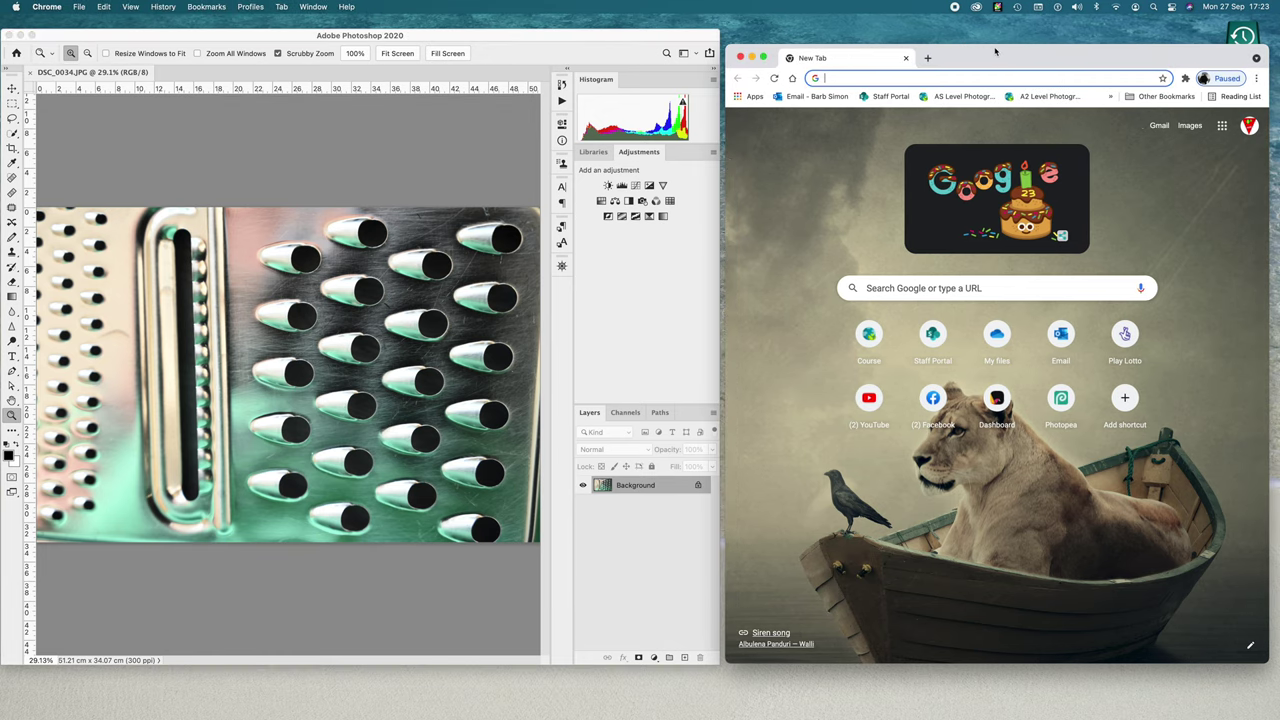
pyautogui.moveTo(999, 52); pyautogui.dragTo(985, 40)
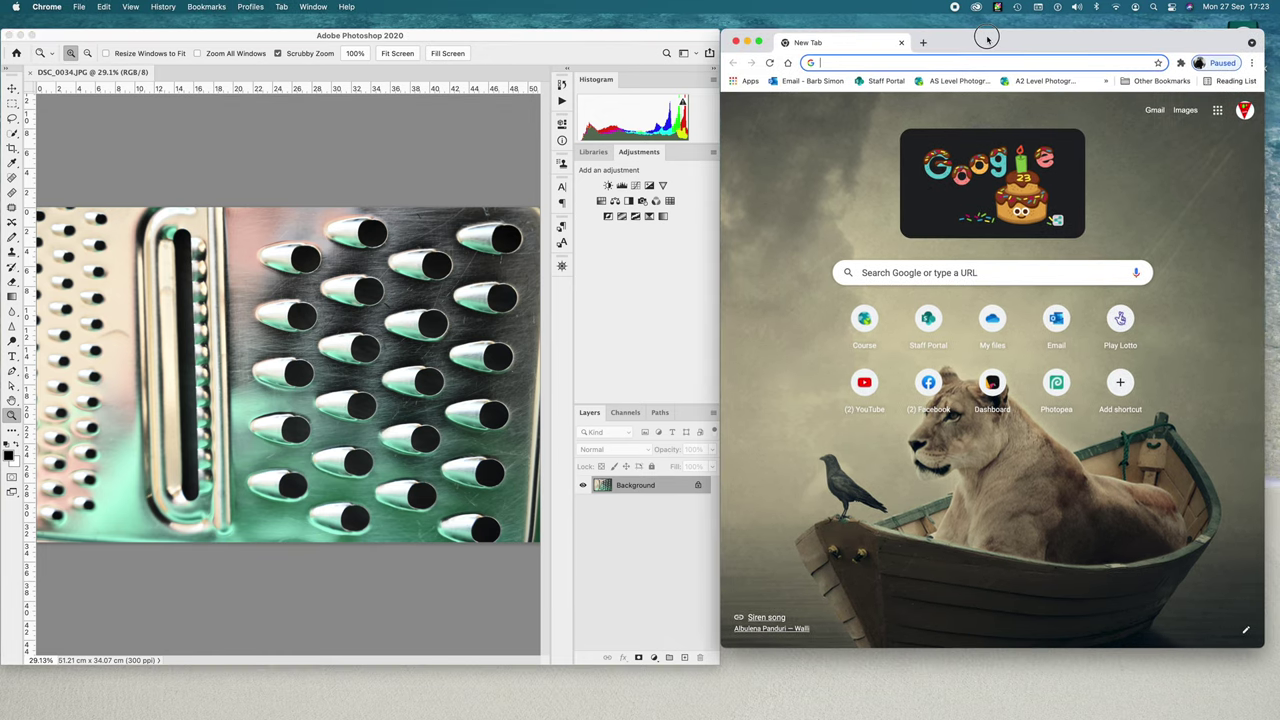
pyautogui.click(877, 275)
# Step: Search Google for Photopea.com and load the site
pyautogui.click(877, 276)
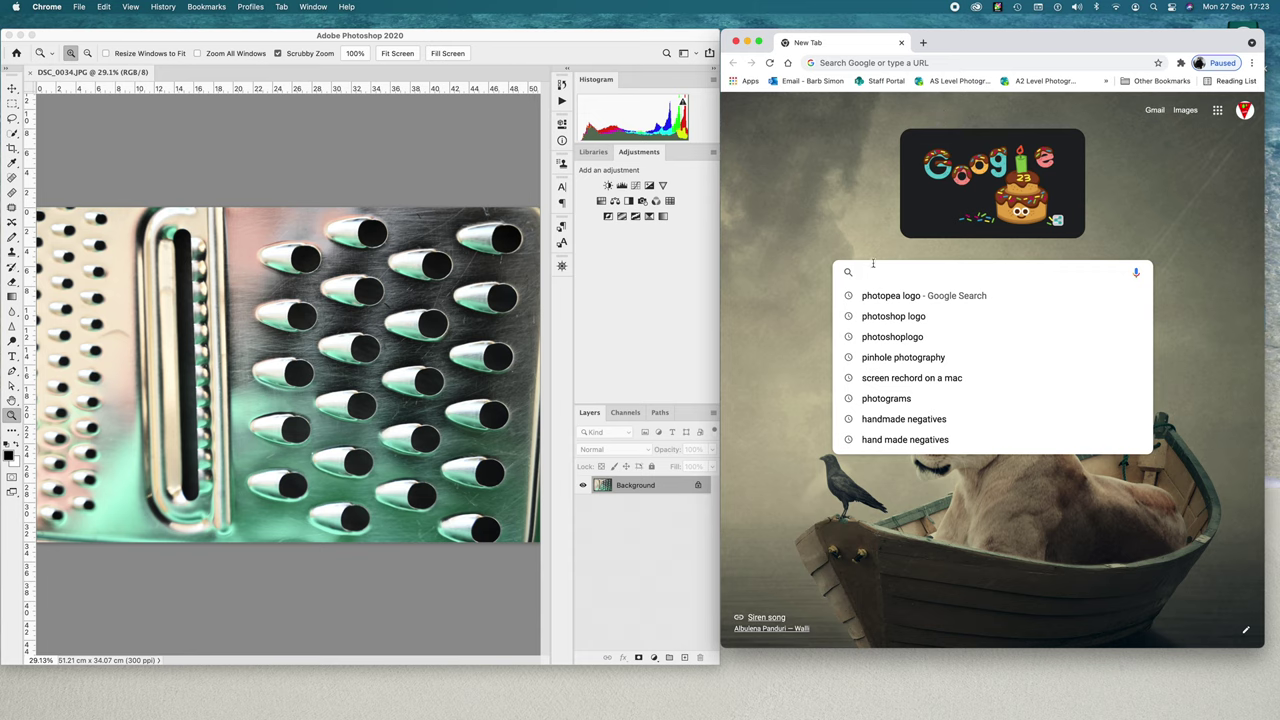
pyautogui.write('Photop')
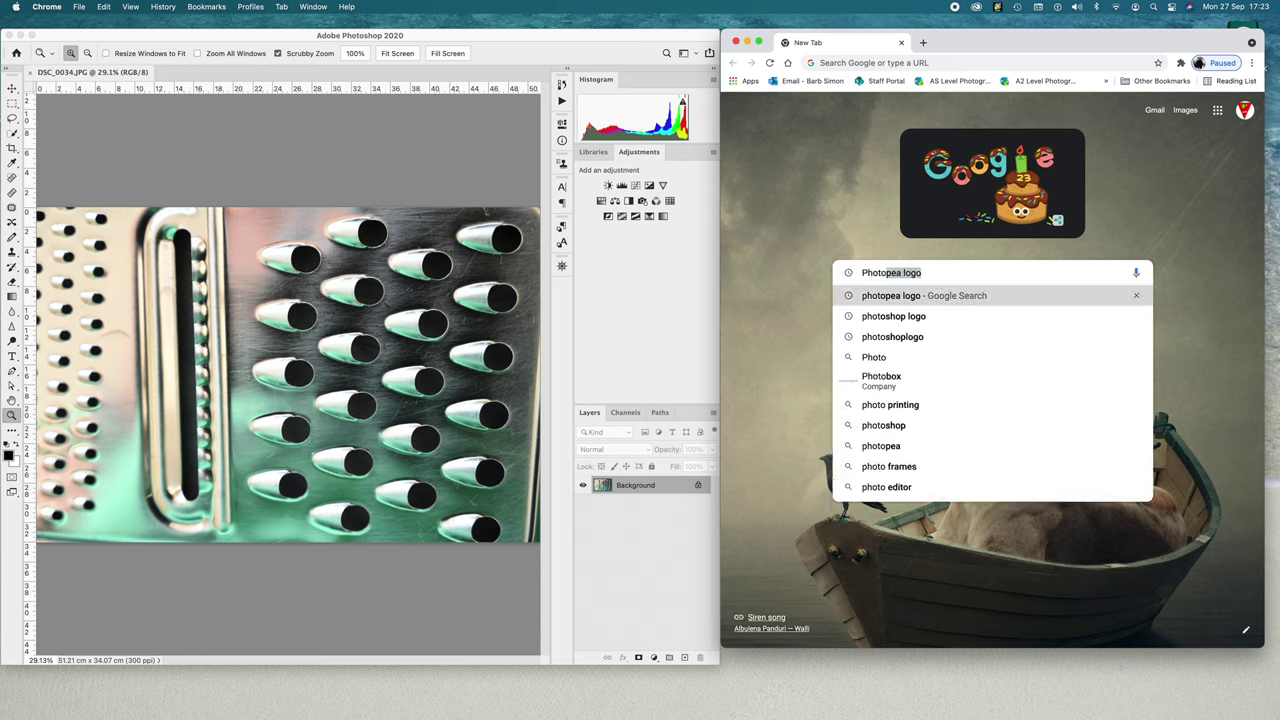
pyautogui.write('ea.com')
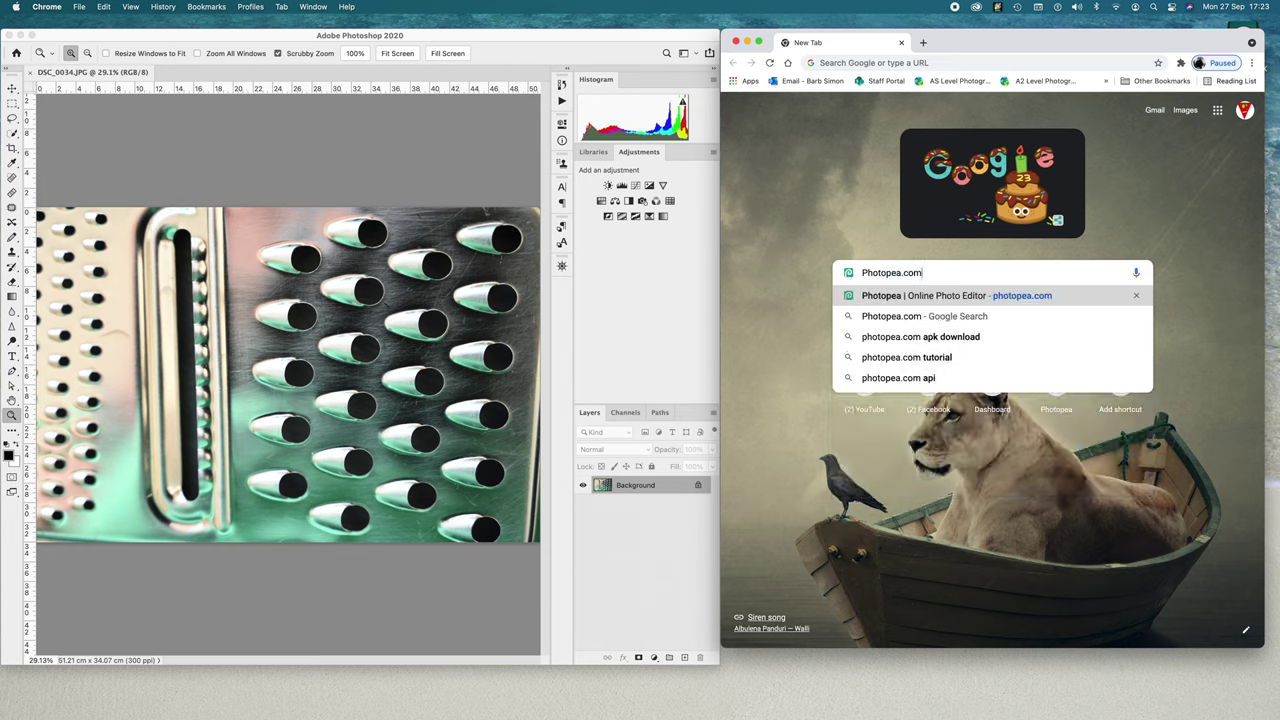
pyautogui.press('Return')
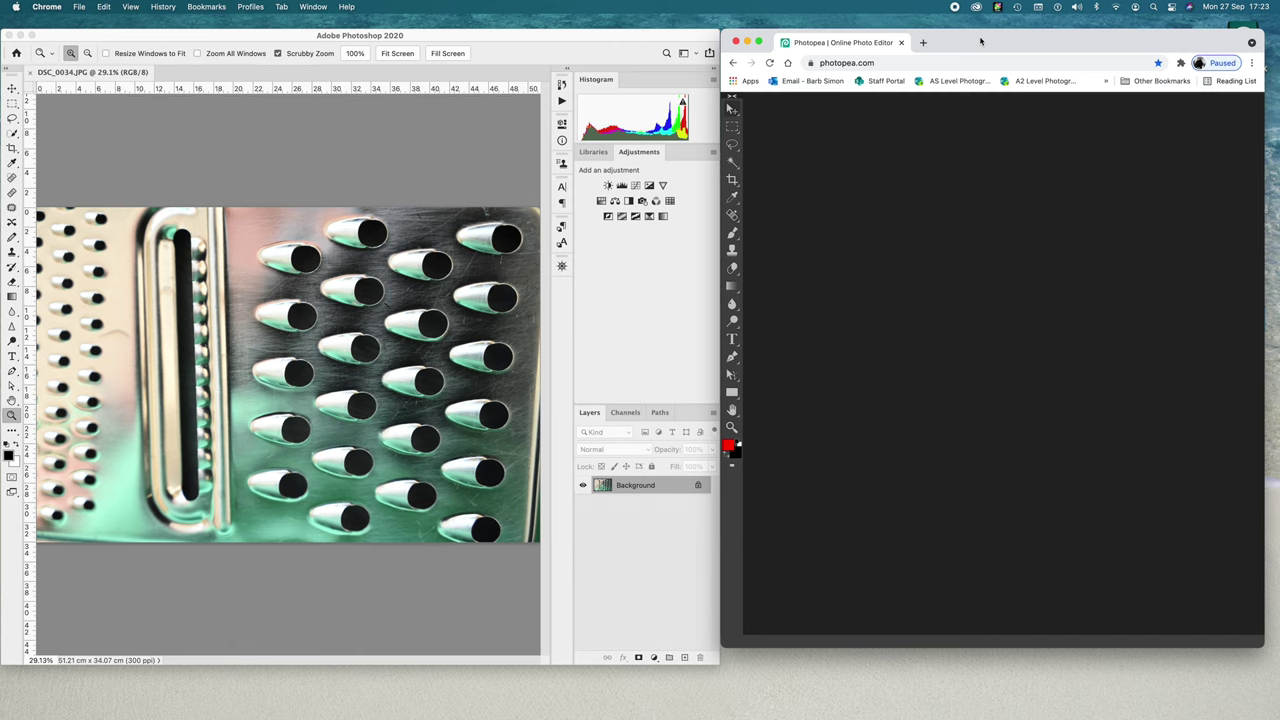
# Step: Widen the browser and open Desktop > Shoot 1 > DSC_0034.JPG in Photopea
pyautogui.moveTo(980, 42); pyautogui.dragTo(821, 47)
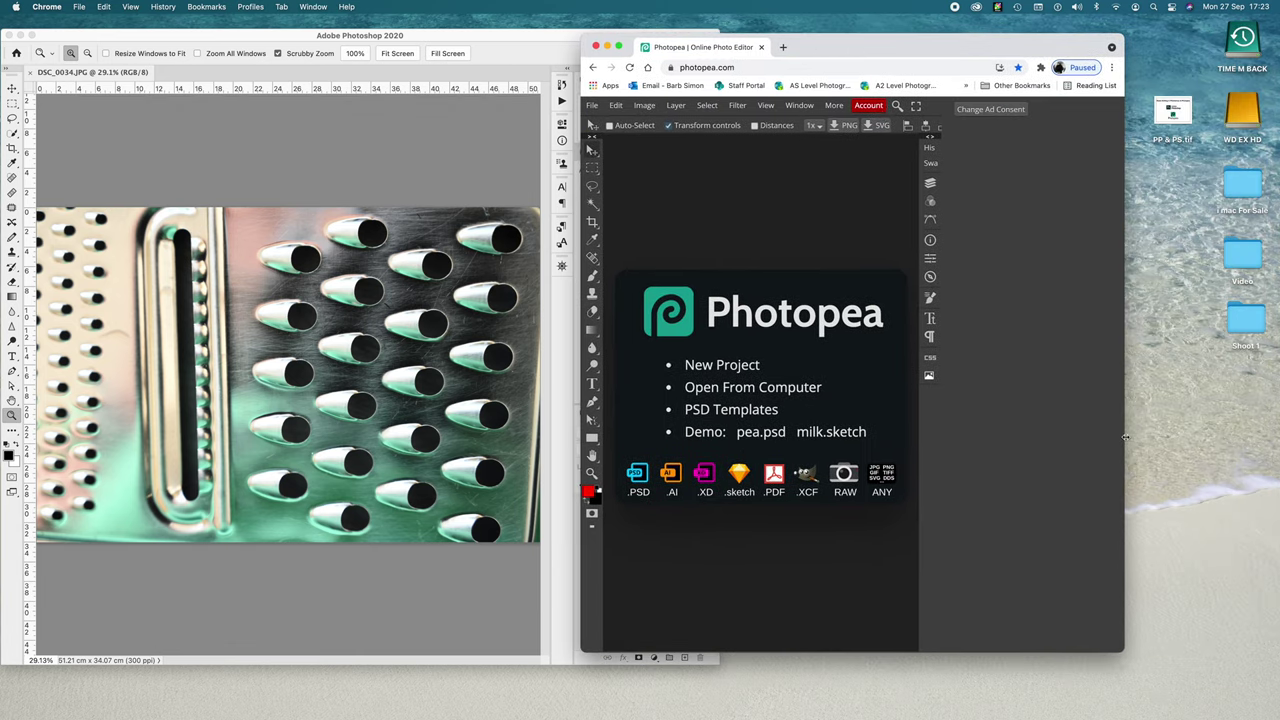
pyautogui.moveTo(1125, 437); pyautogui.dragTo(1262, 437)
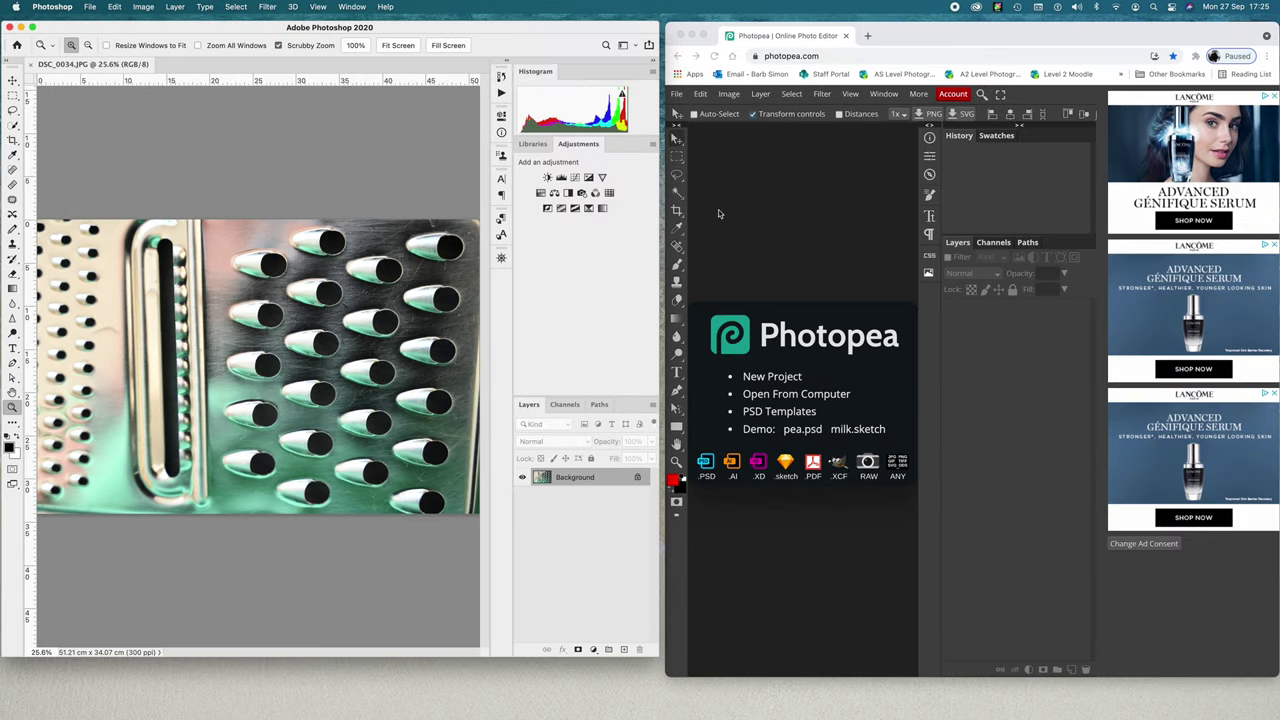
pyautogui.click(799, 398)
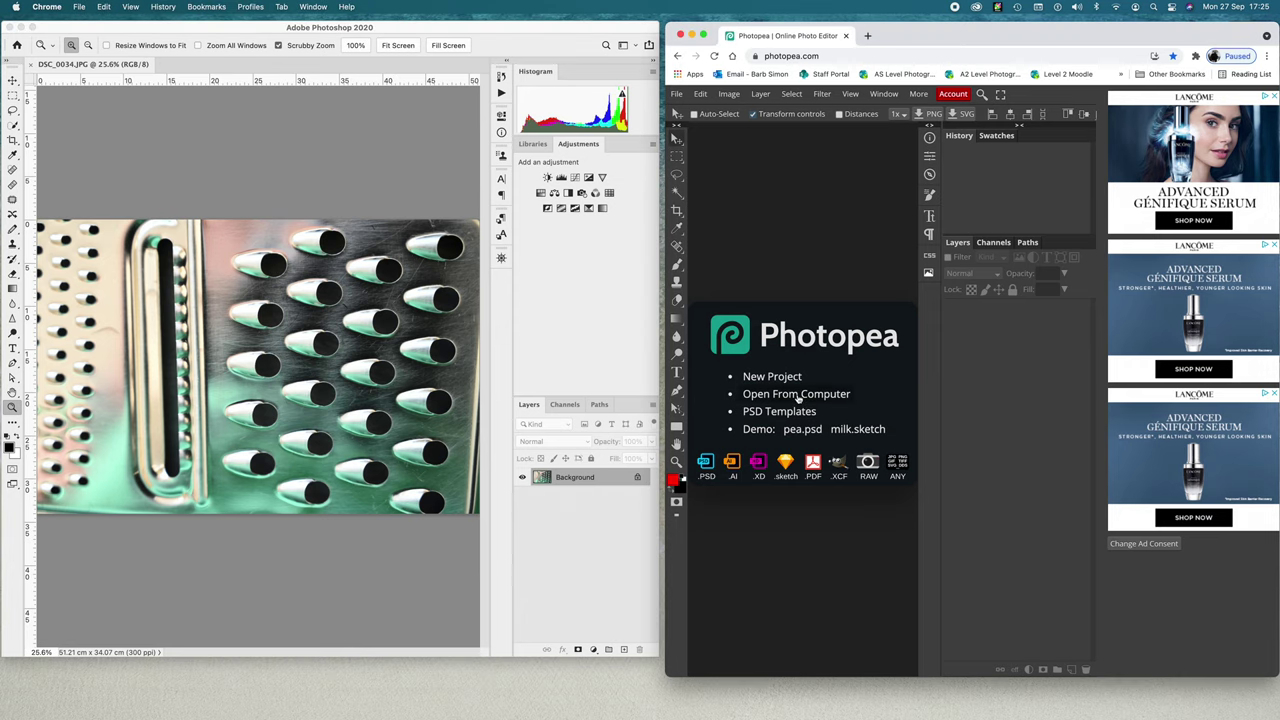
pyautogui.click(799, 396)
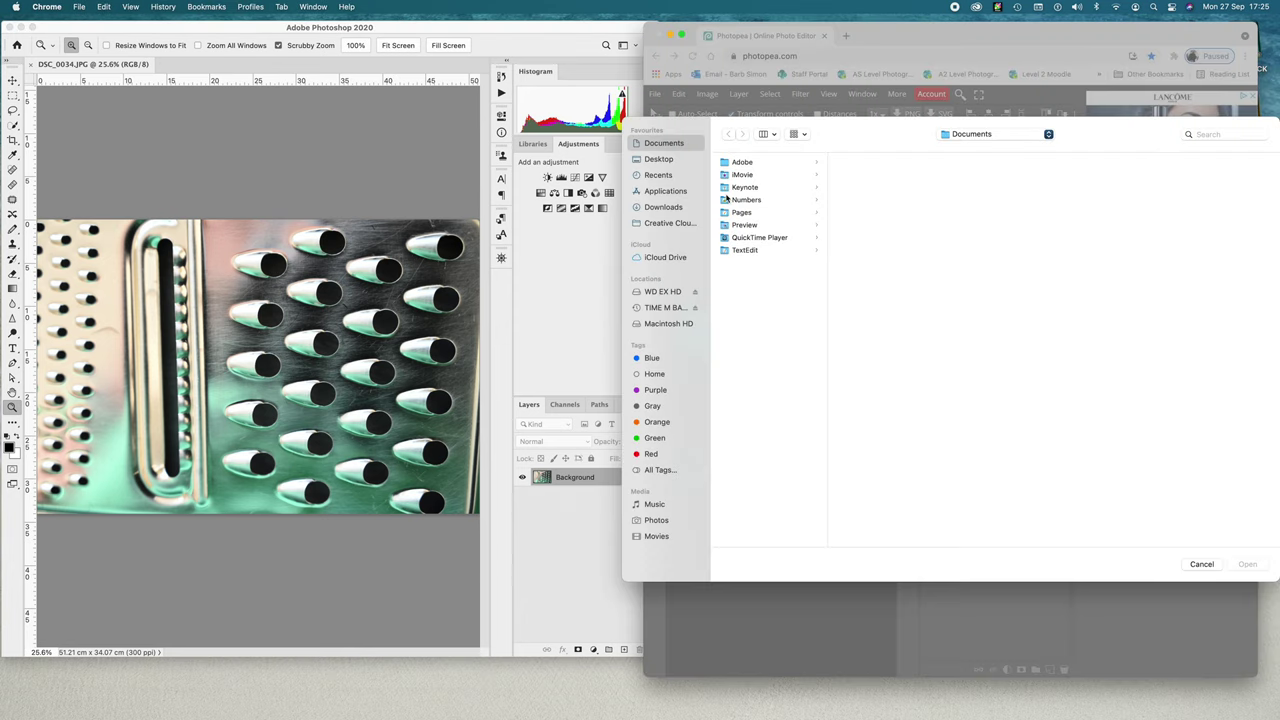
pyautogui.click(660, 160)
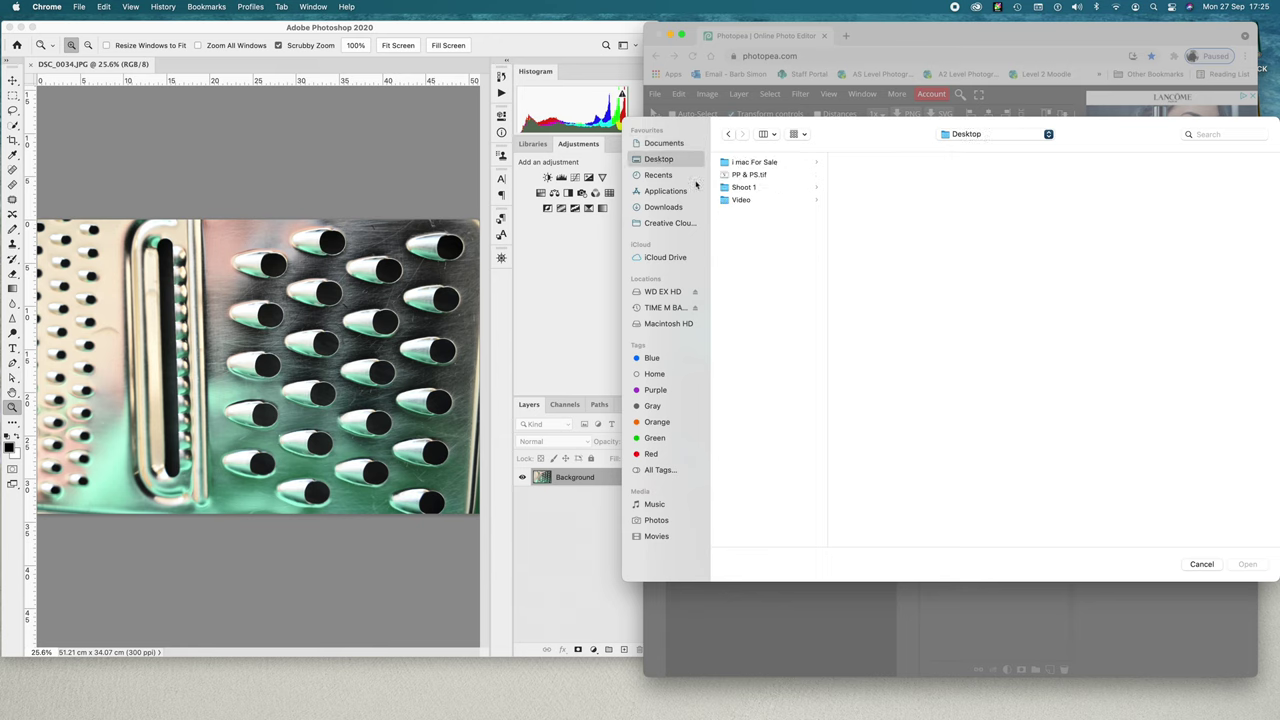
pyautogui.click(753, 188)
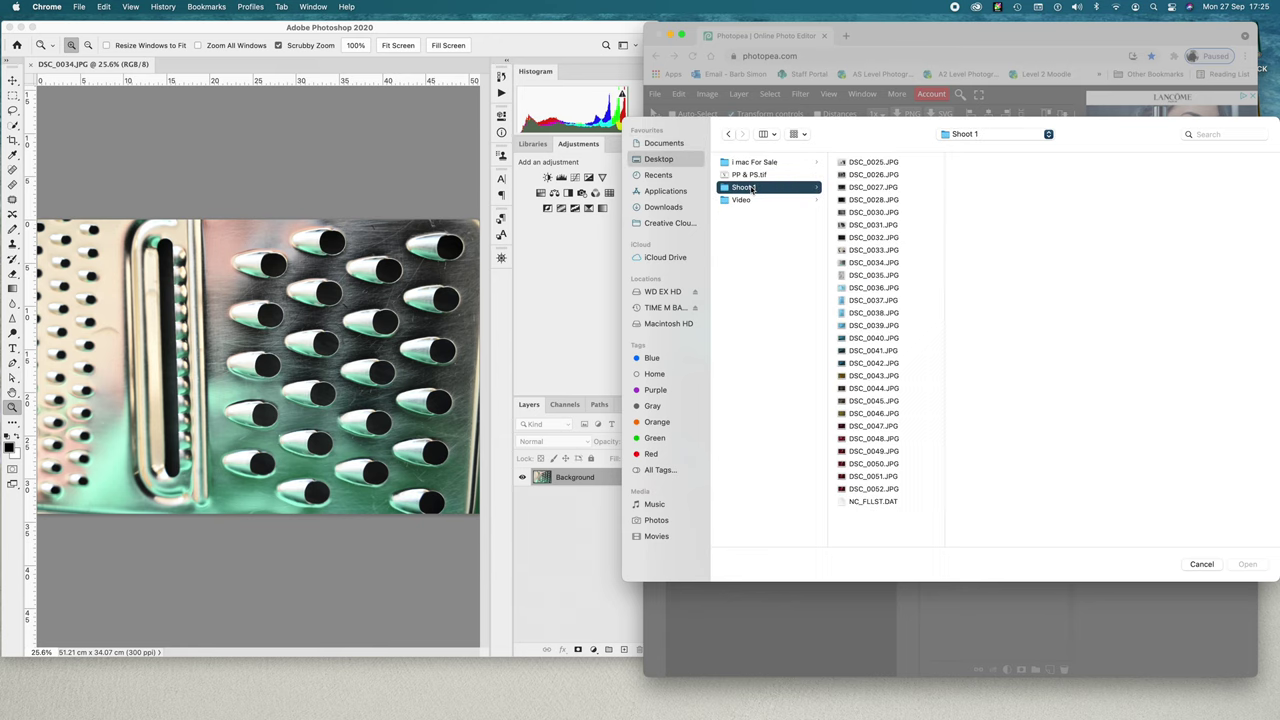
pyautogui.click(868, 264)
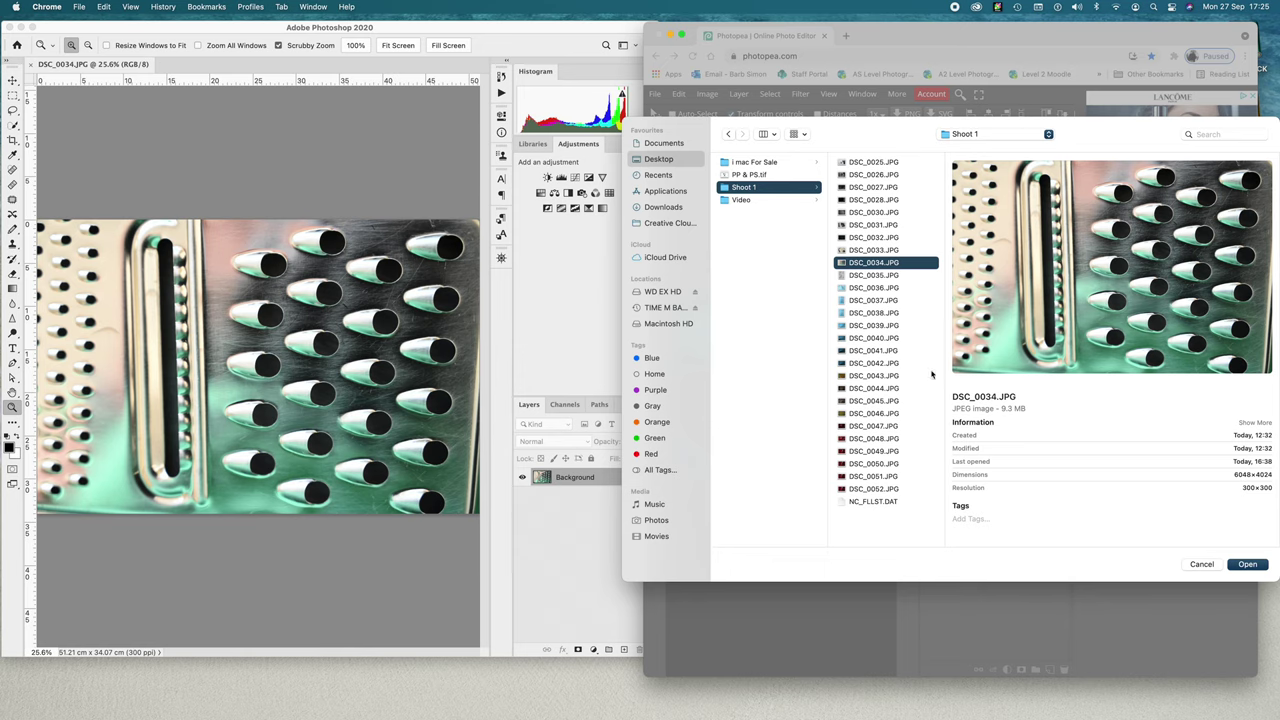
pyautogui.click(1249, 566)
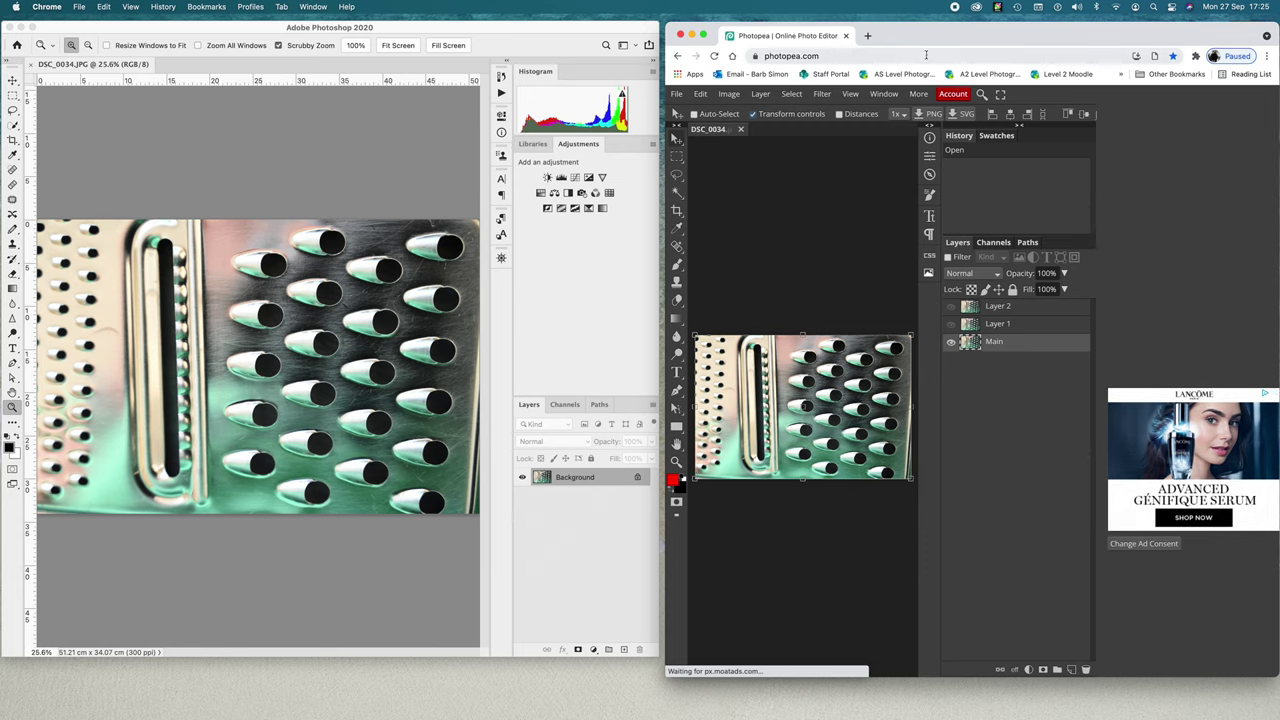
# Step: Select the Move tool in both Photoshop and Photopea
pyautogui.moveTo(926, 39)
pyautogui.mouseDown()
pyautogui.moveTo(906, 36)
pyautogui.moveTo(930, 33)
pyautogui.moveTo(919, 31)
pyautogui.mouseUp()
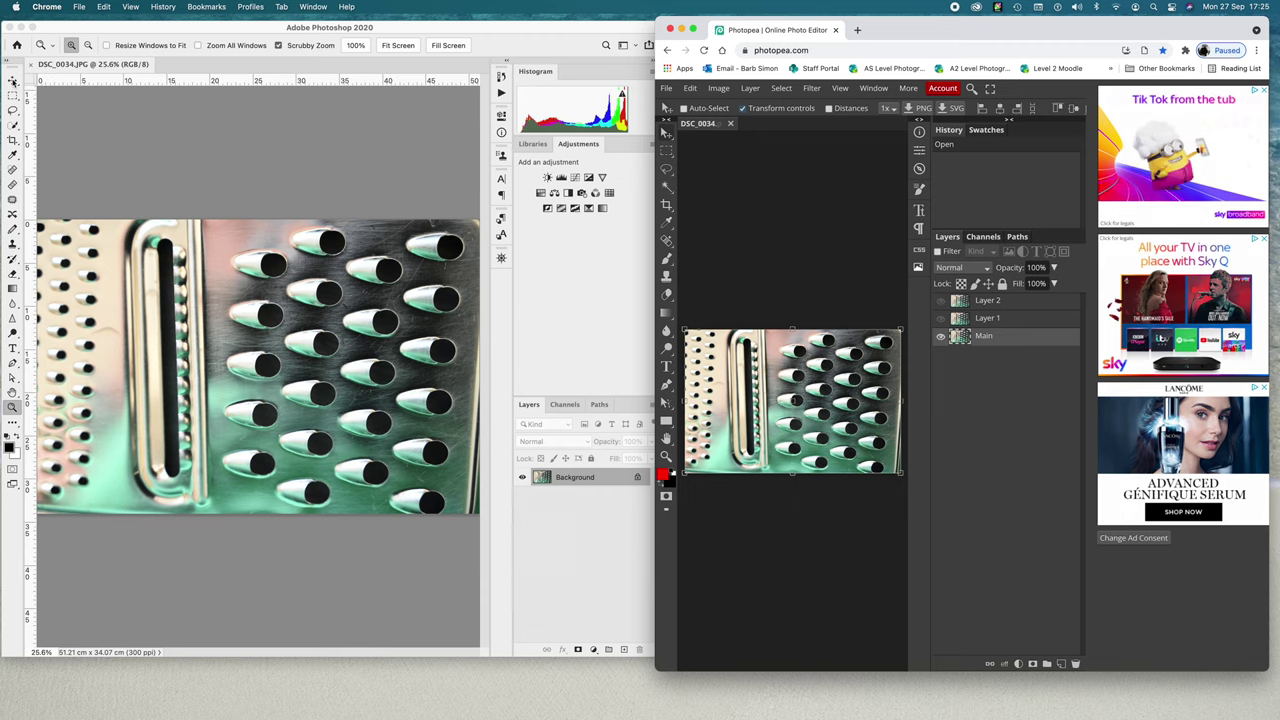
pyautogui.click(12, 80)
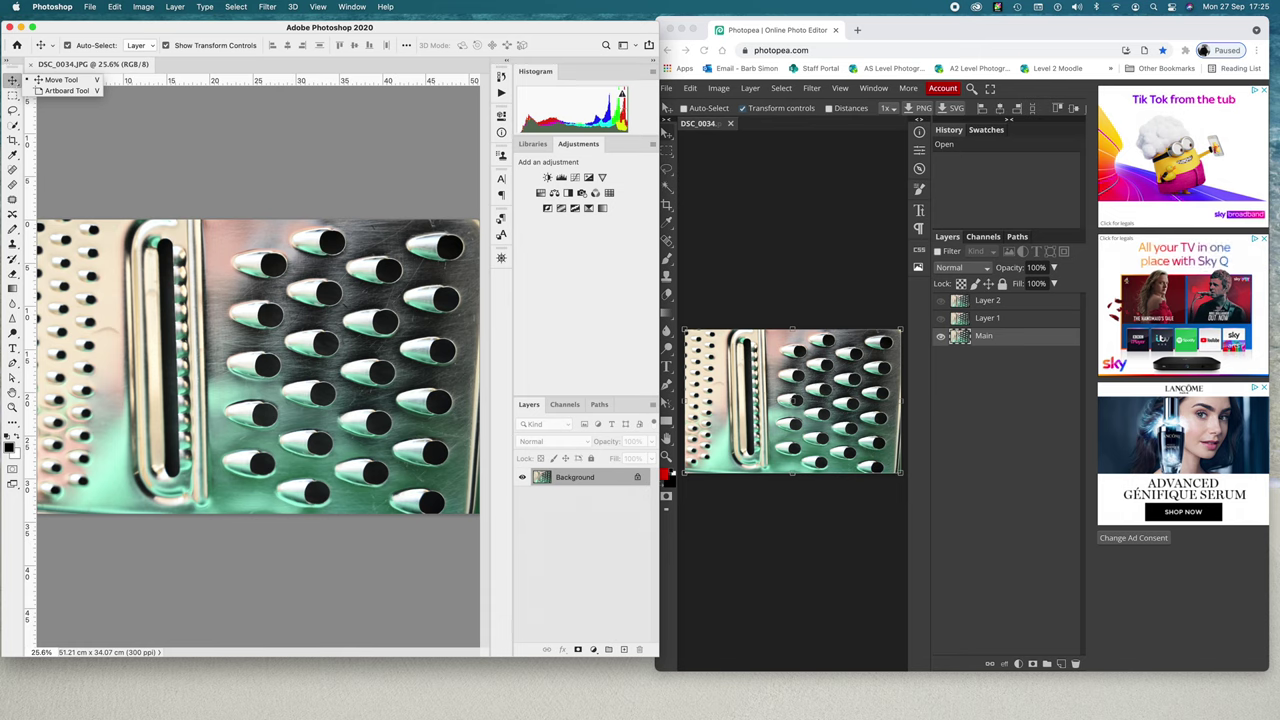
pyautogui.click(667, 137)
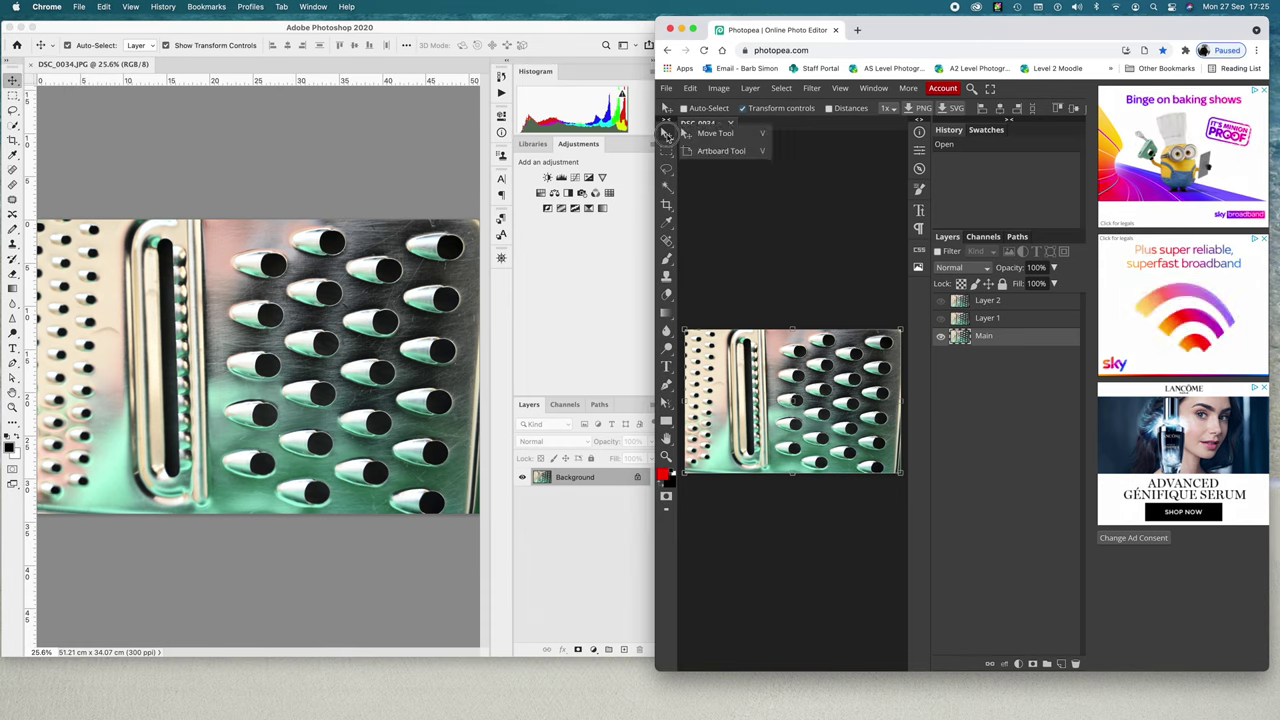
pyautogui.click(667, 137)
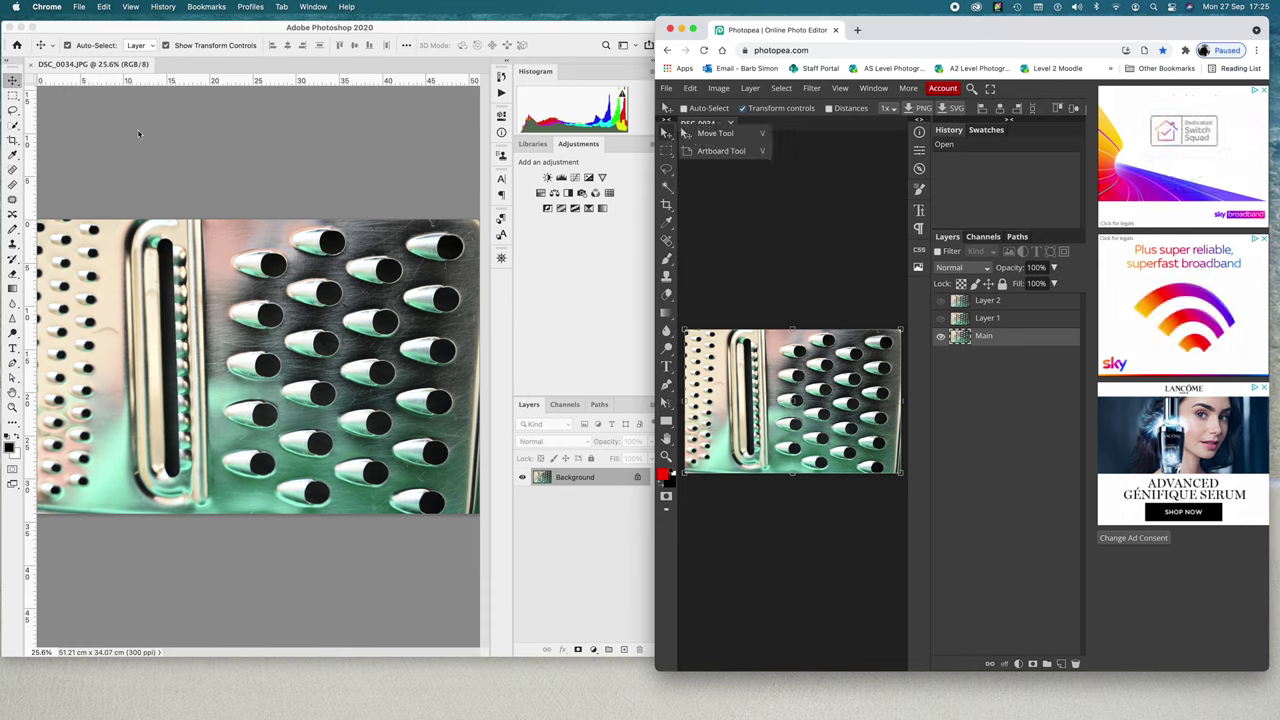
# Step: Delete Layer 1 and Layer 2 so only Main remains, then minimize Chrome
pyautogui.click(950, 240)
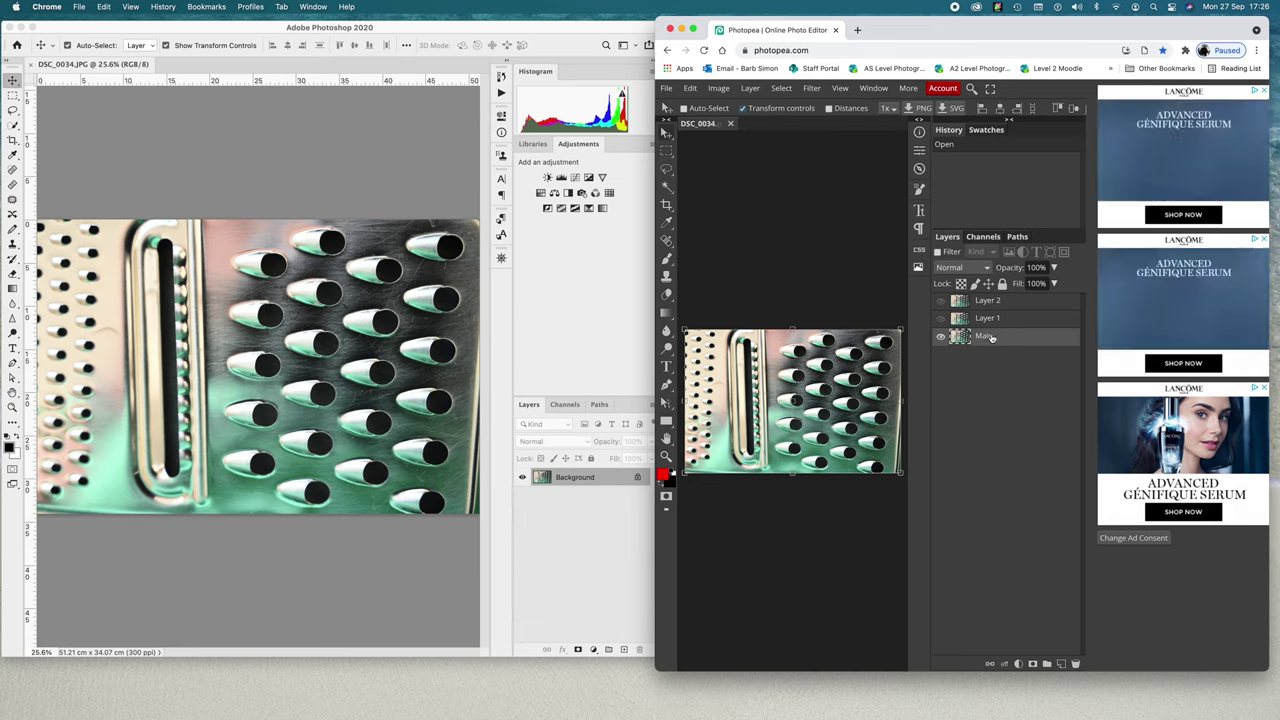
pyautogui.click(1002, 319)
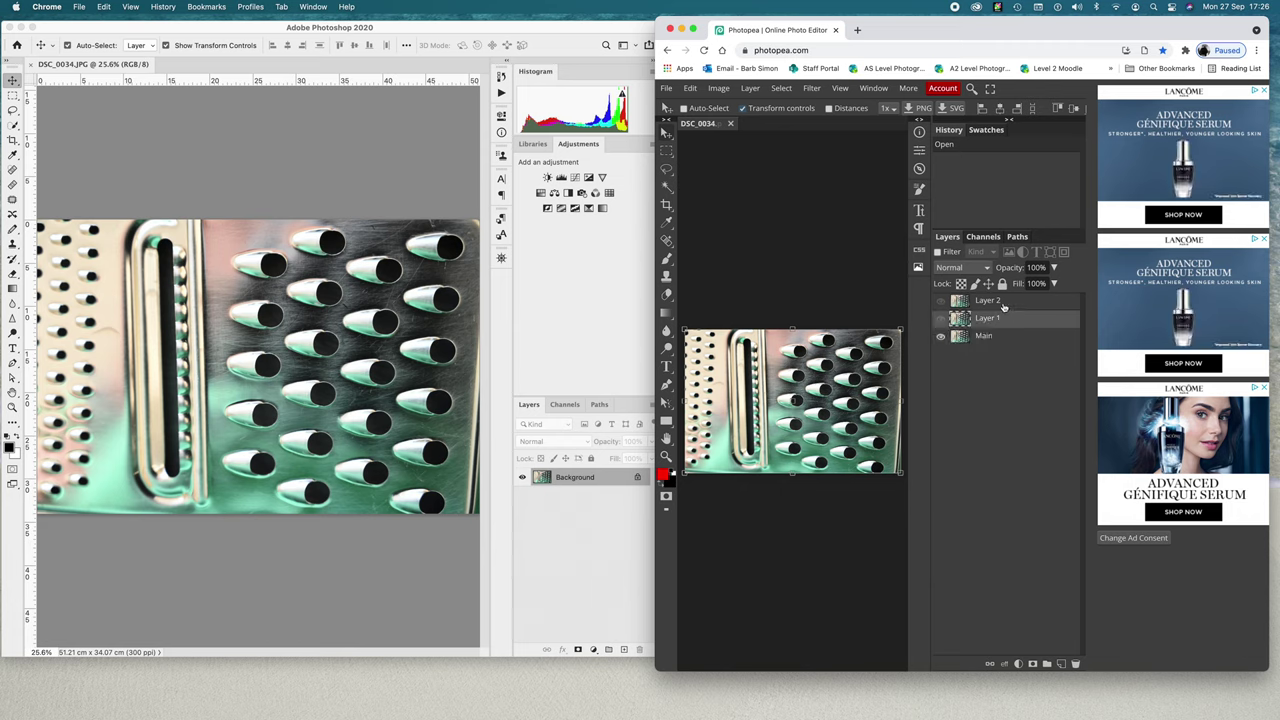
pyautogui.keyDown('shift'); pyautogui.click(1003, 303); pyautogui.keyUp('shift')
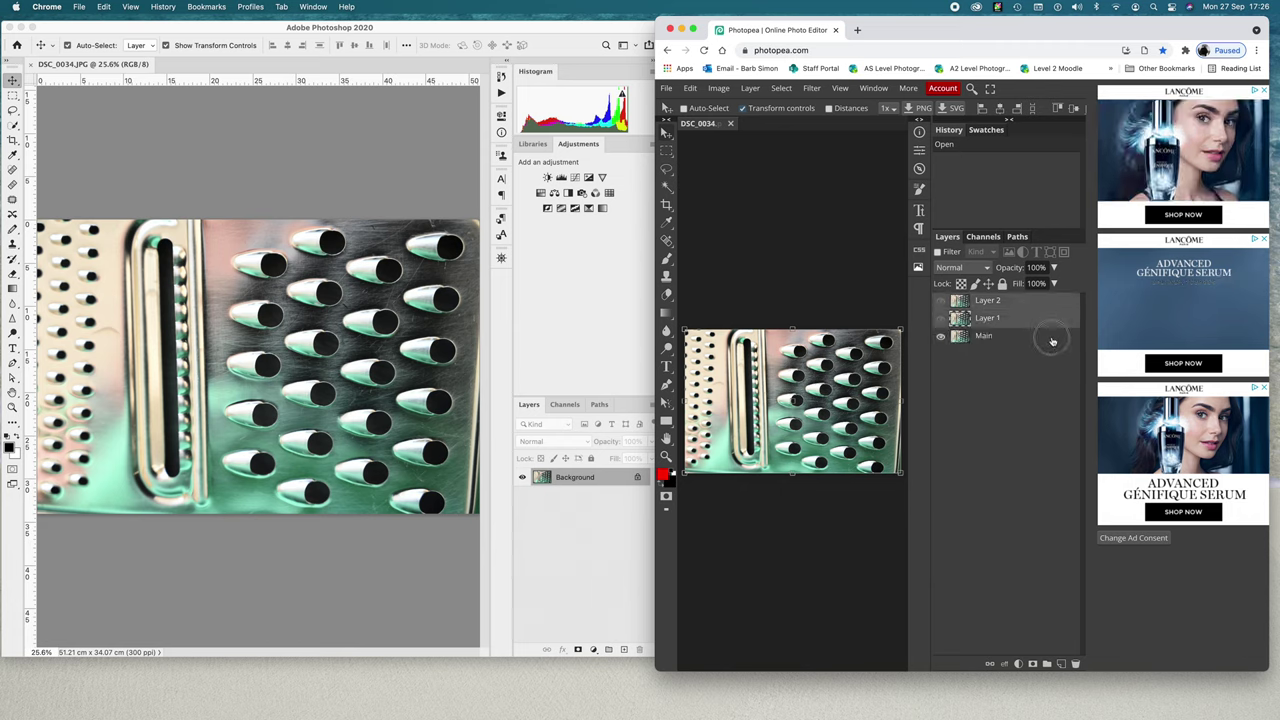
pyautogui.moveTo(1052, 341); pyautogui.dragTo(1075, 664)
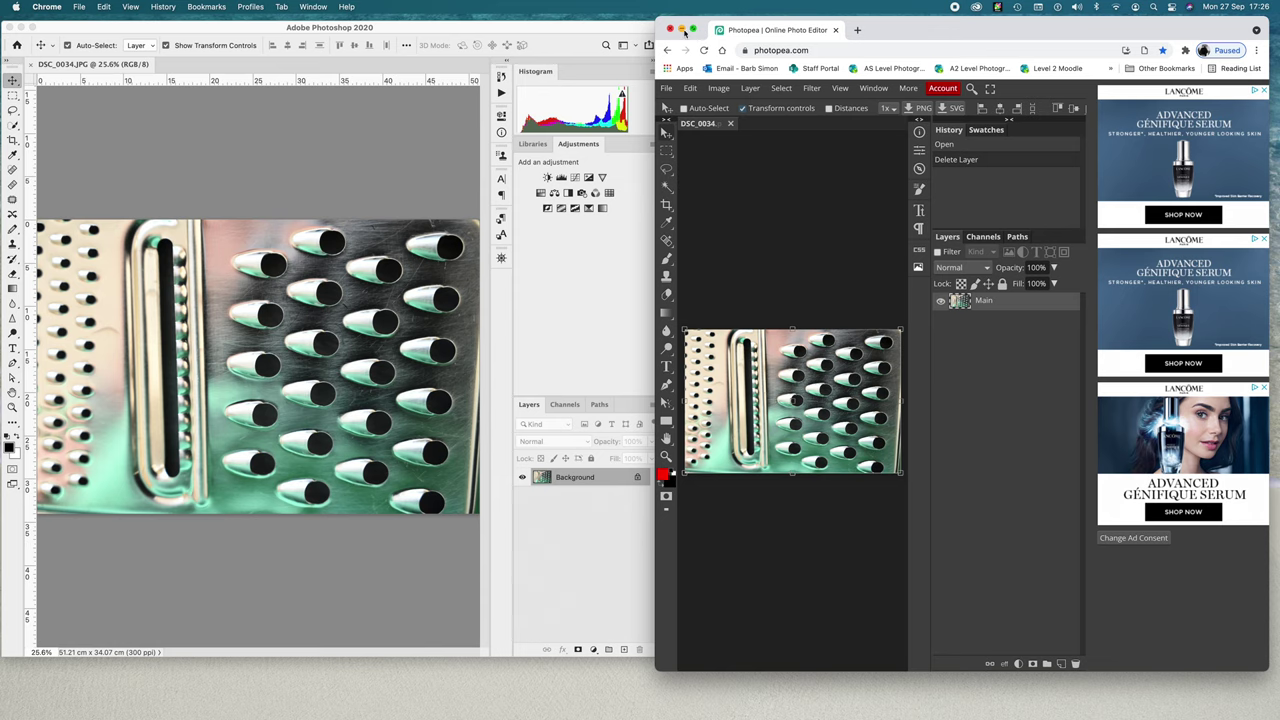
pyautogui.click(681, 30)
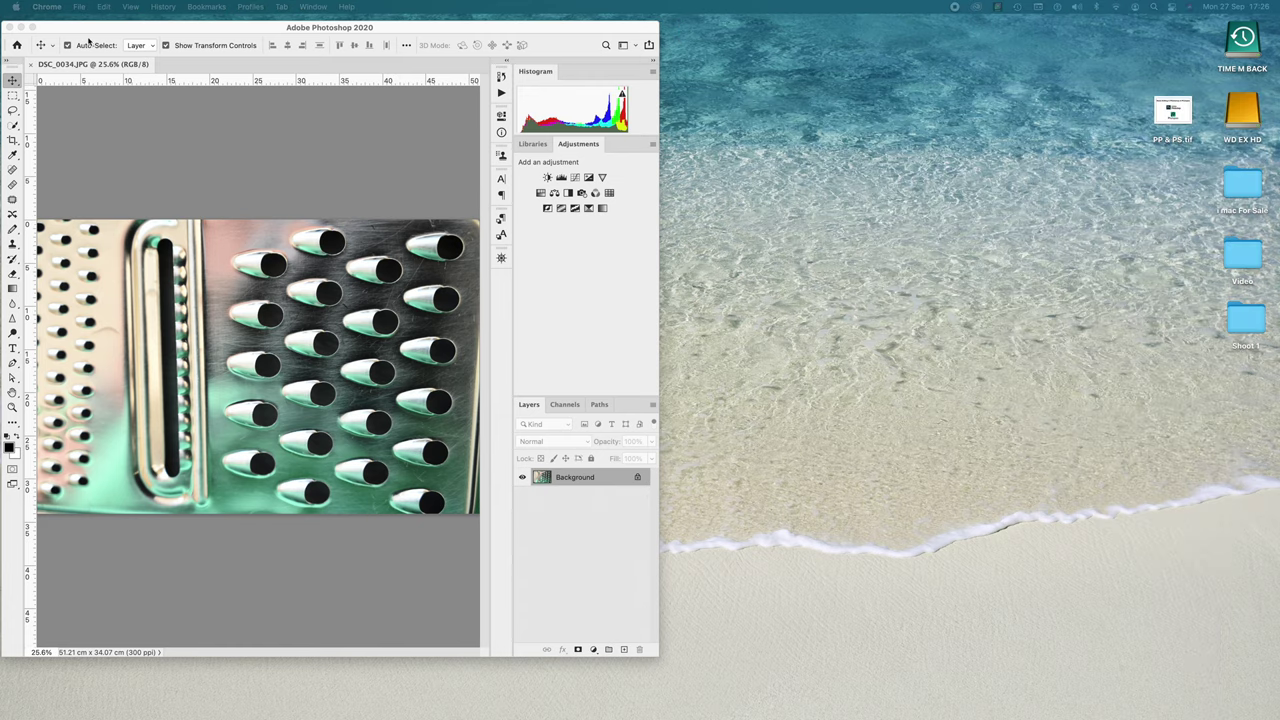
# Step: Maximize the Photoshop window so the grater photo fills the screen
pyautogui.click(33, 27)
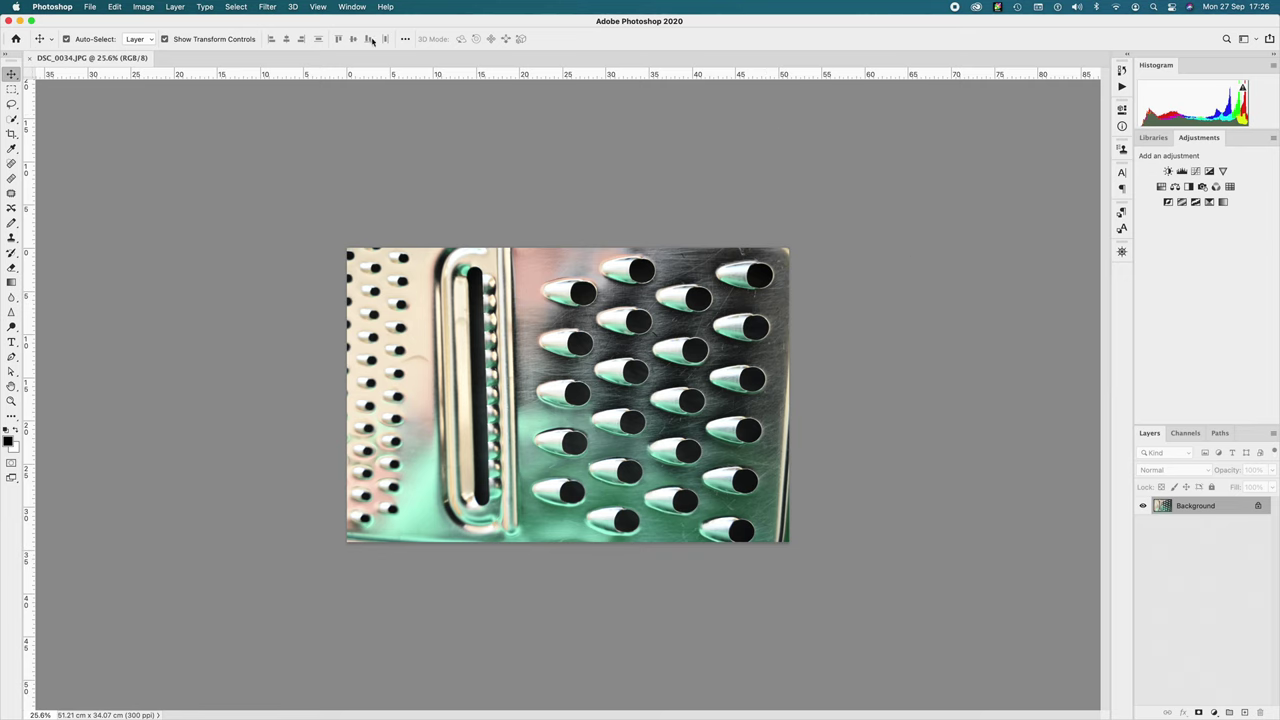
pyautogui.click(318, 7)
# Step: Zoom into the grater holes with the Navigator, pan around, then zoom back out to 50%
pyautogui.moveTo(352, 9)
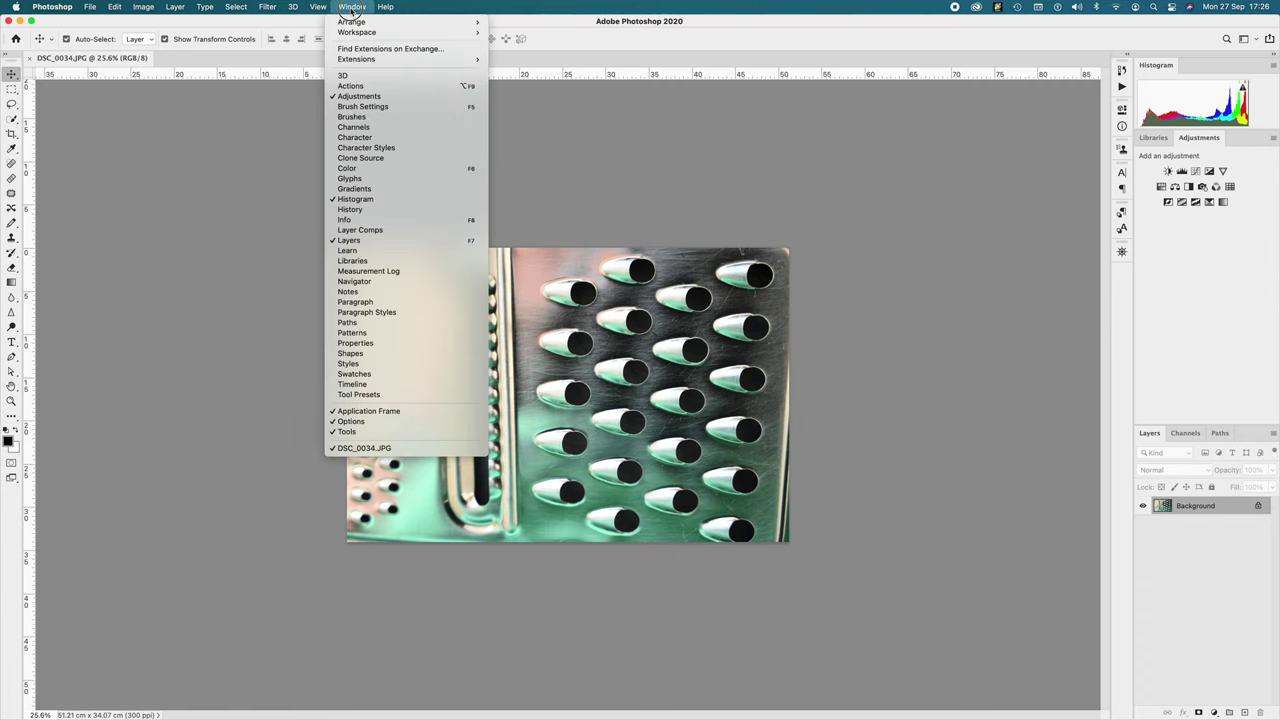
pyautogui.click(371, 284)
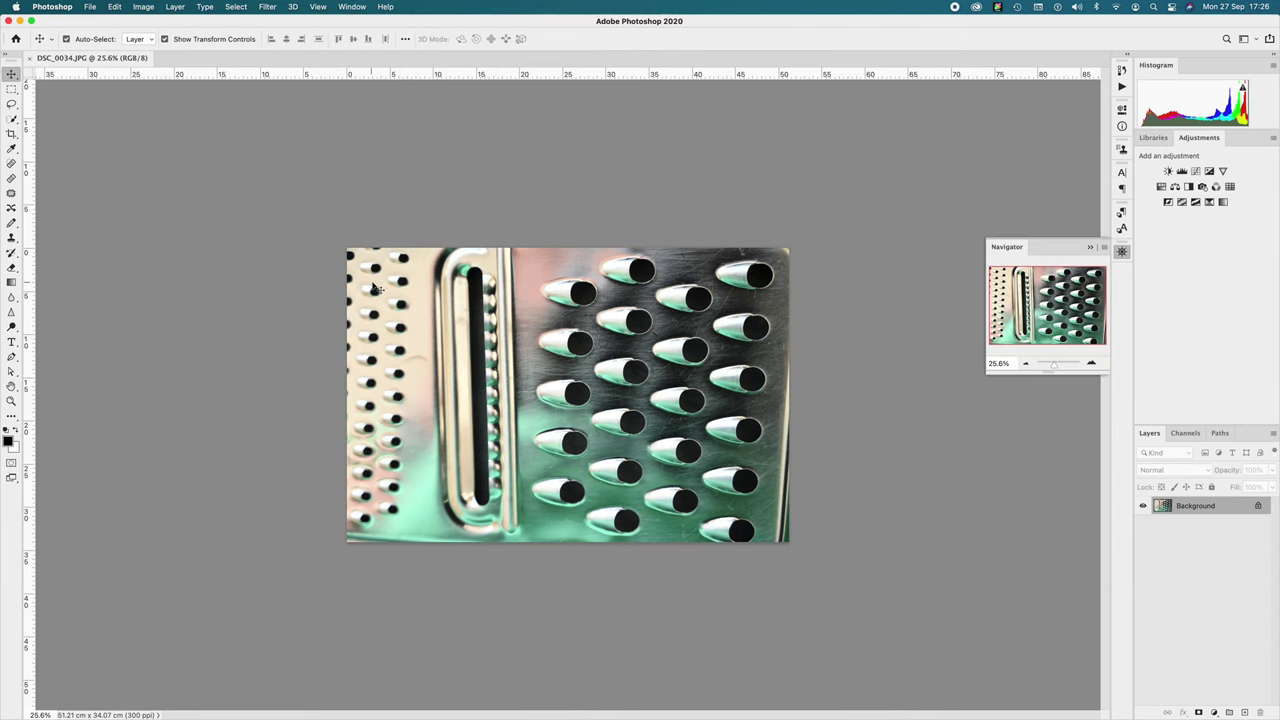
pyautogui.moveTo(1055, 366); pyautogui.dragTo(1056, 366)
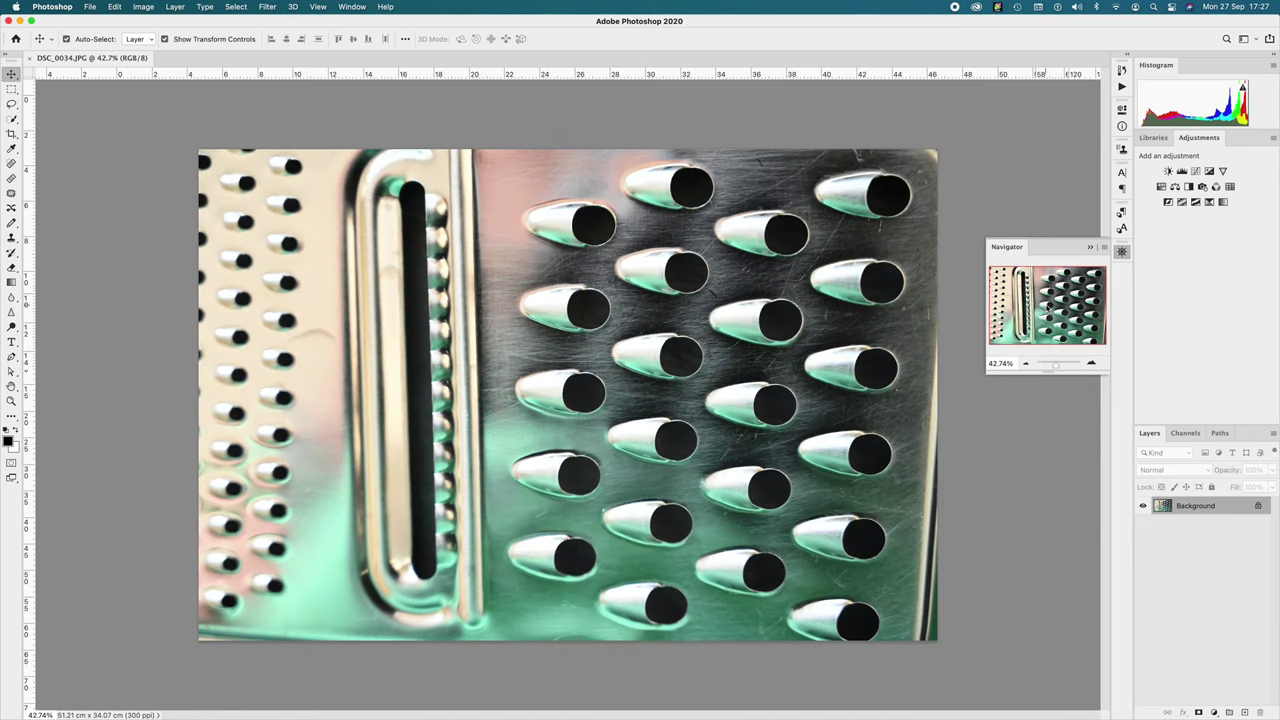
pyautogui.moveTo(1054, 364); pyautogui.dragTo(1062, 366)
pyautogui.moveTo(1047, 304); pyautogui.dragTo(1052, 318)
pyautogui.click(1025, 364)
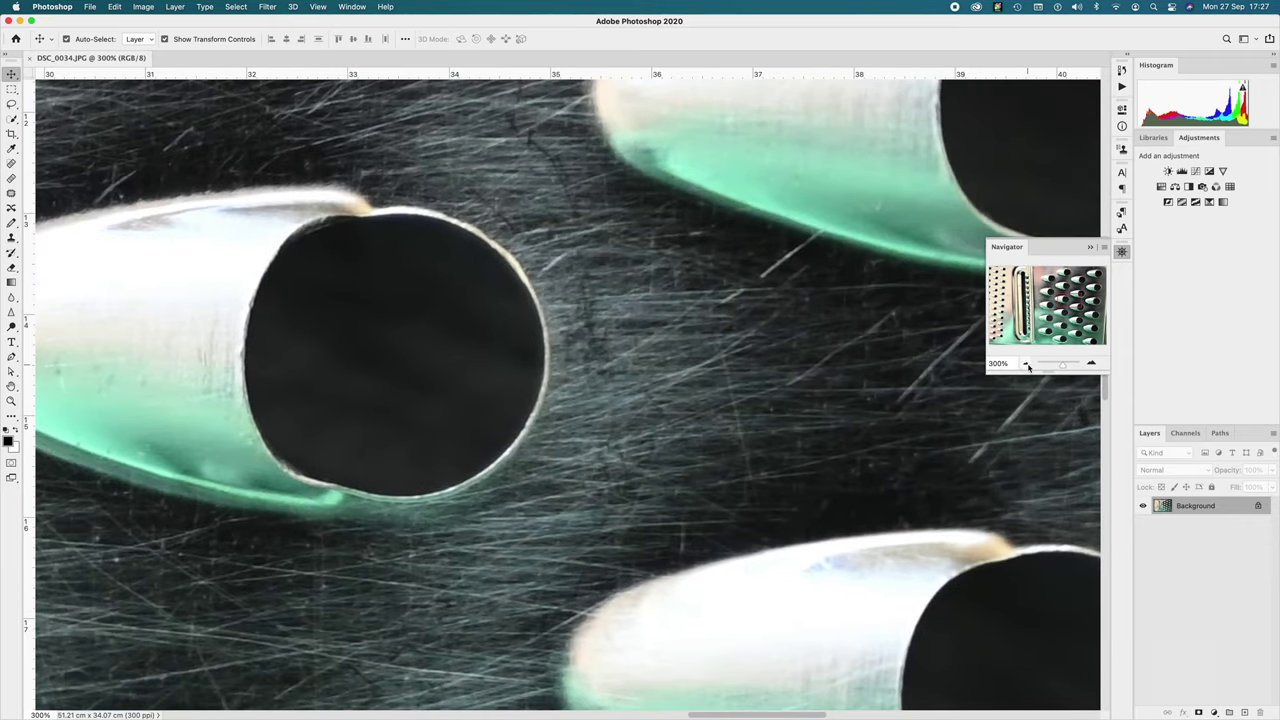
pyautogui.click(1025, 364)
pyautogui.click(1026, 365)
pyautogui.click(1026, 365)
pyautogui.click(1026, 365)
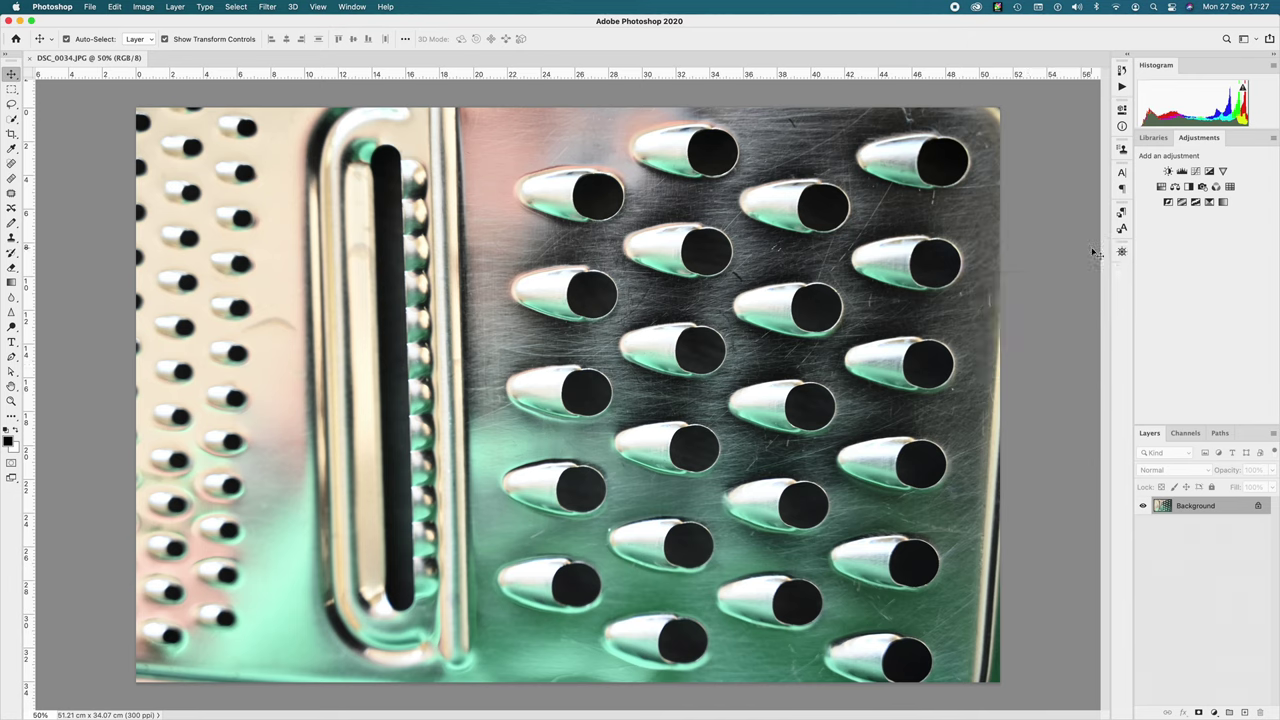
pyautogui.click(1090, 247)
# Step: Step through the History panel from the original snapshot back to Open
pyautogui.click(1121, 70)
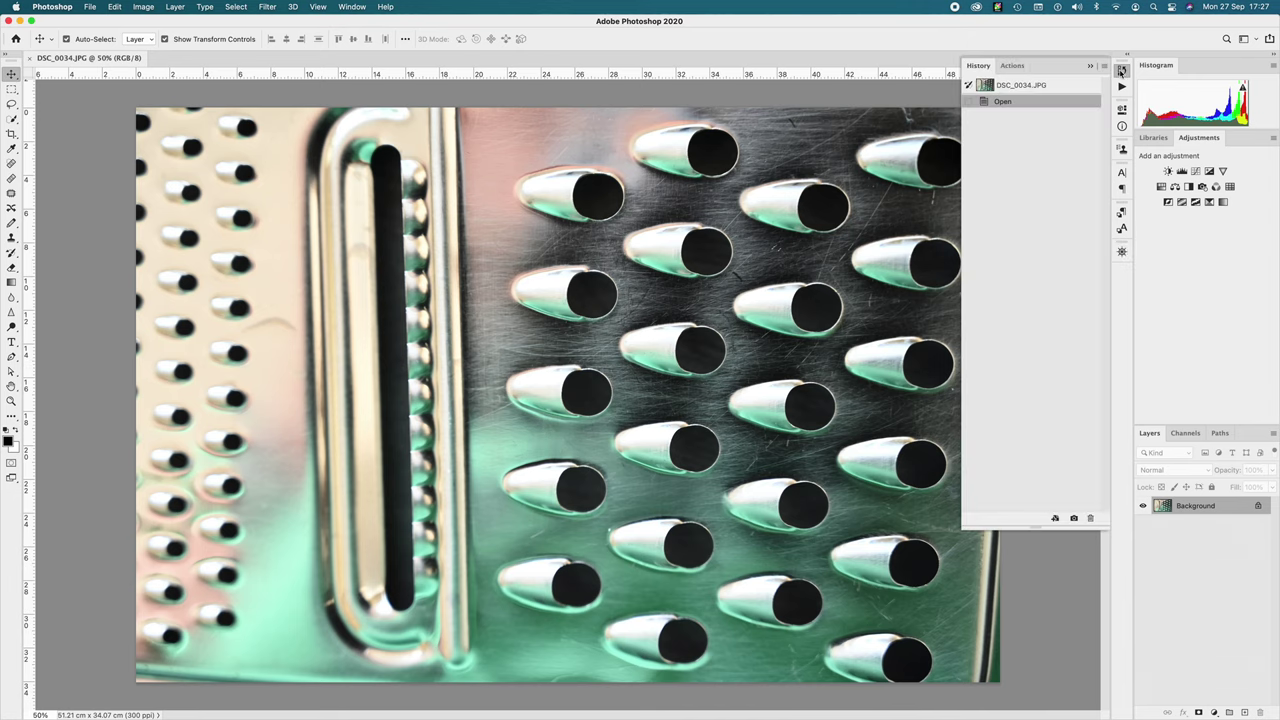
pyautogui.click(1052, 87)
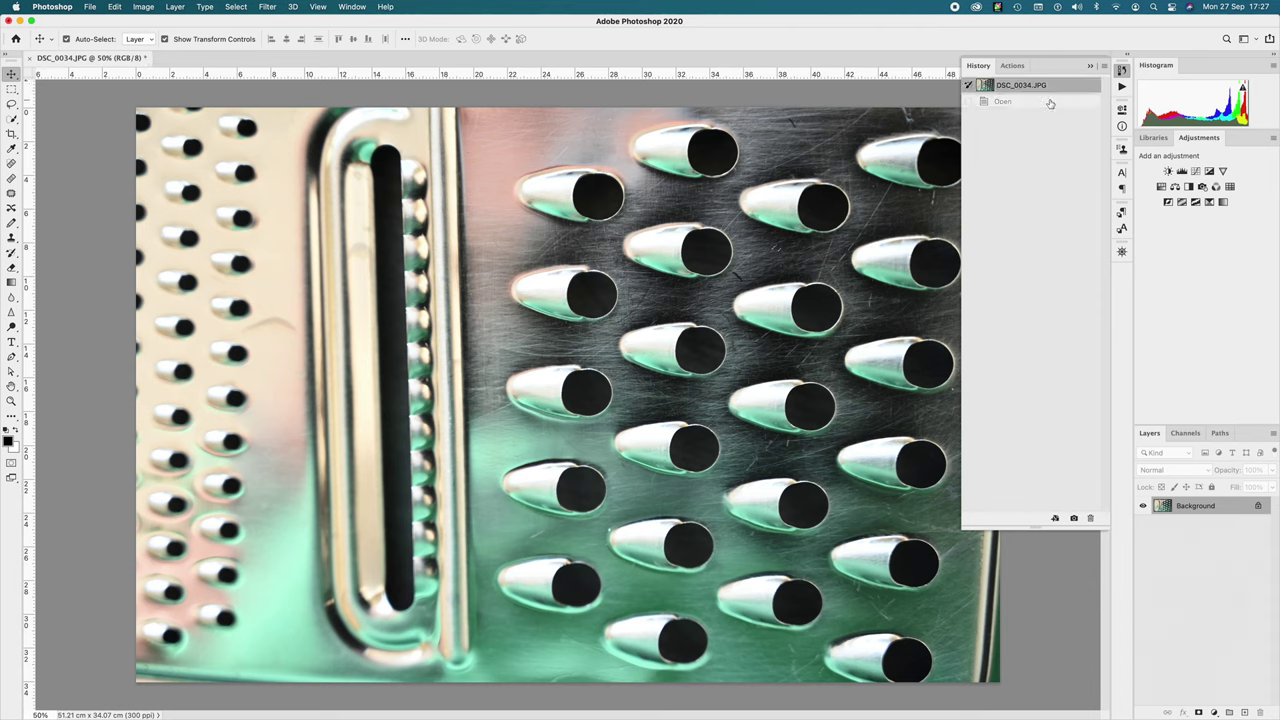
pyautogui.click(1050, 102)
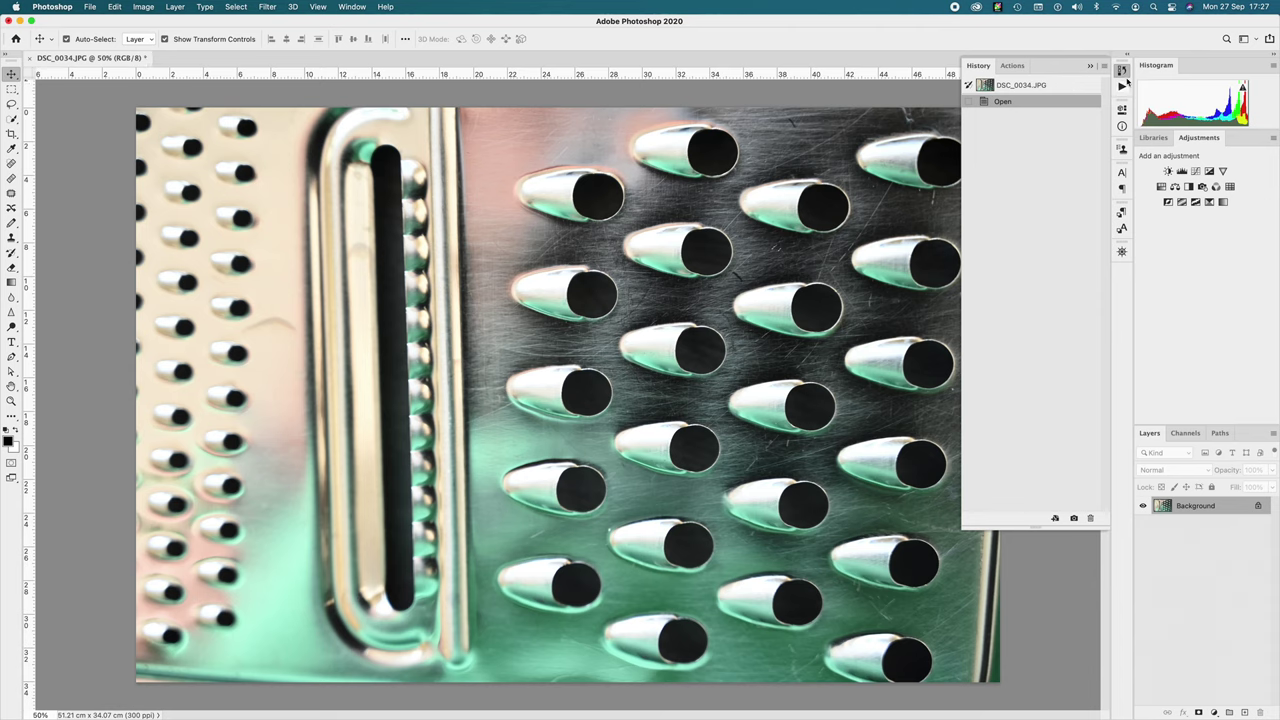
pyautogui.click(1090, 66)
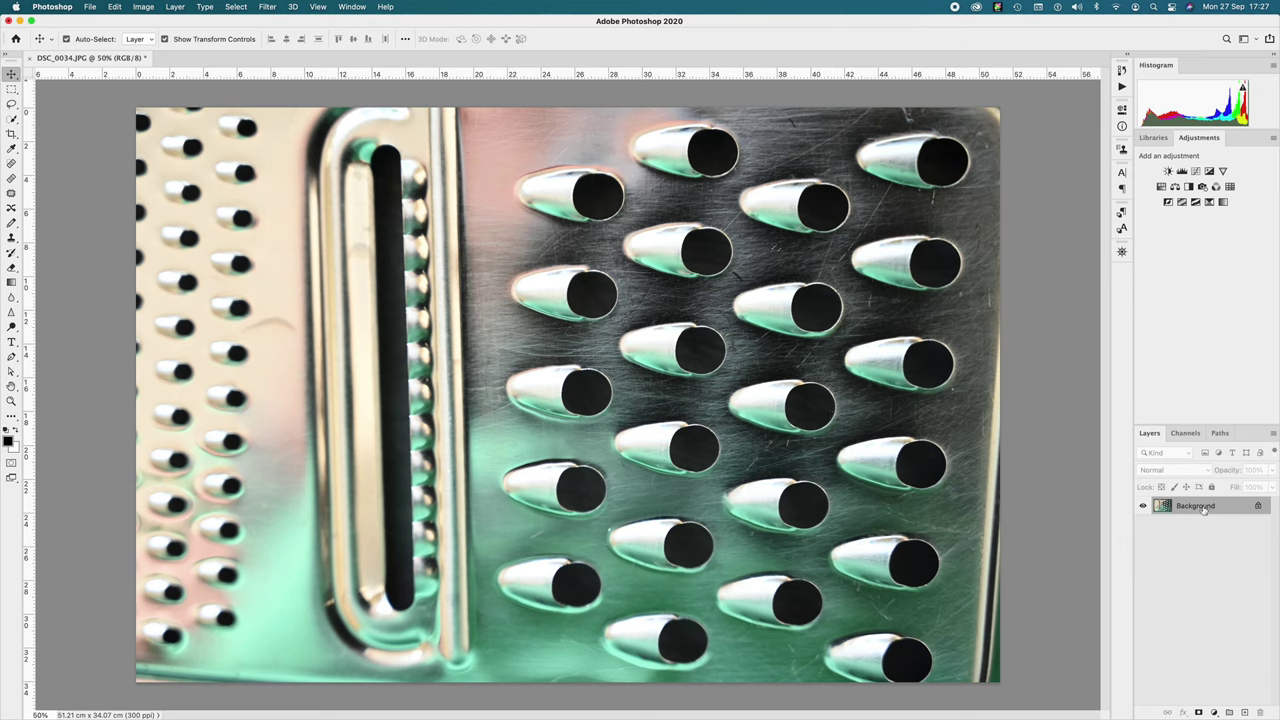
# Step: Duplicate the Background layer, toggle the copy's visibility to compare, and open Image > Adjustments
pyautogui.moveTo(1197, 508); pyautogui.dragTo(1246, 711)
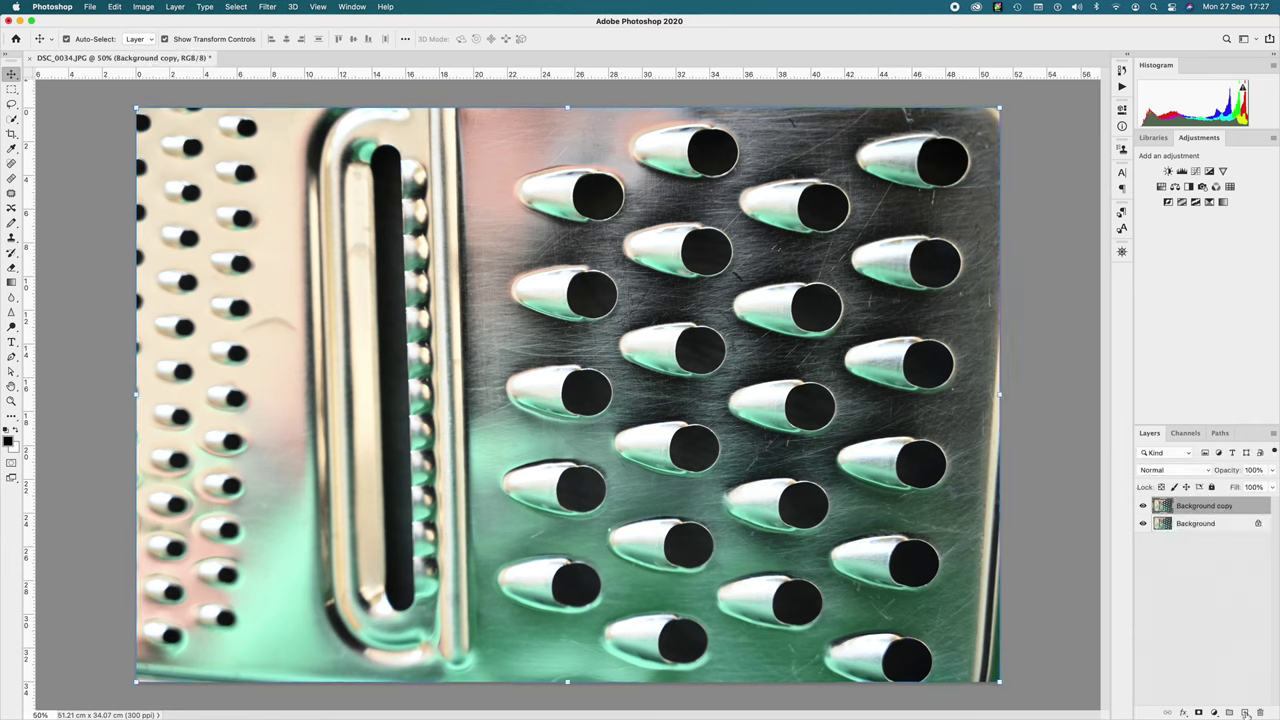
pyautogui.click(1143, 506)
pyautogui.click(1143, 506)
pyautogui.click(145, 8)
pyautogui.moveTo(155, 40)
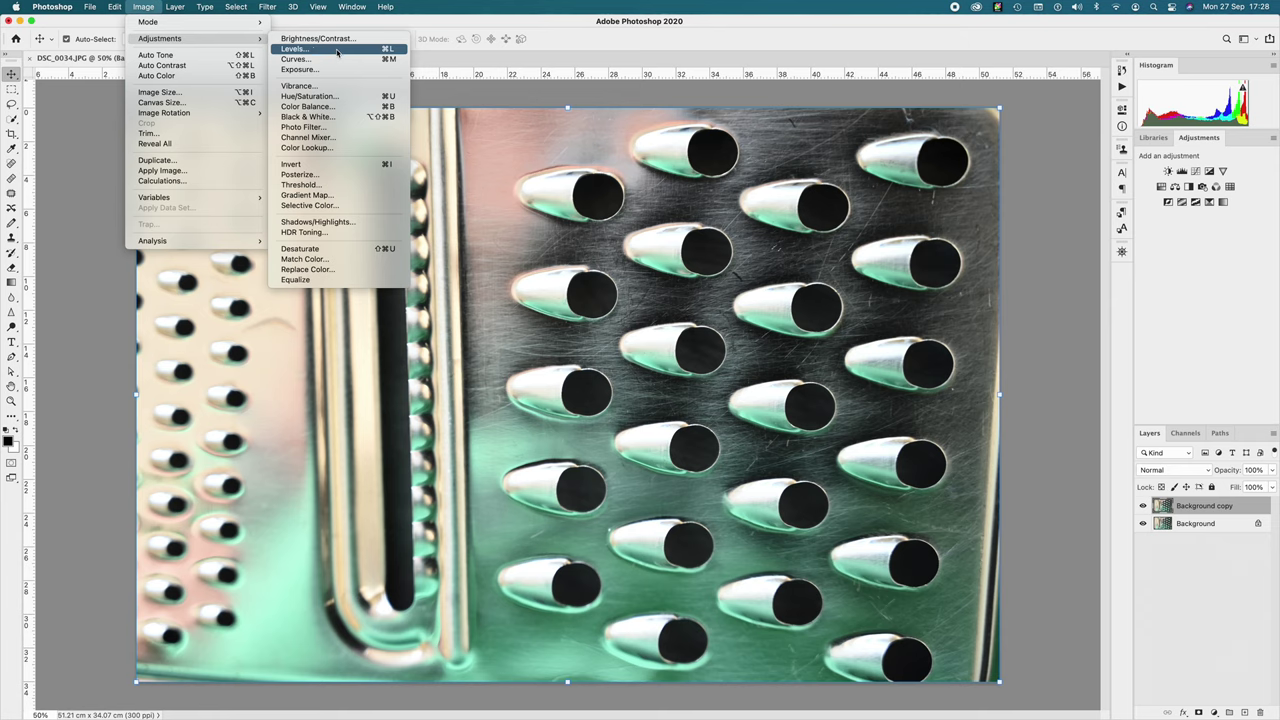
# Step: Apply Levels with black input 24 and midtones 0.88, checking the Preview before and after
pyautogui.click(388, 50)
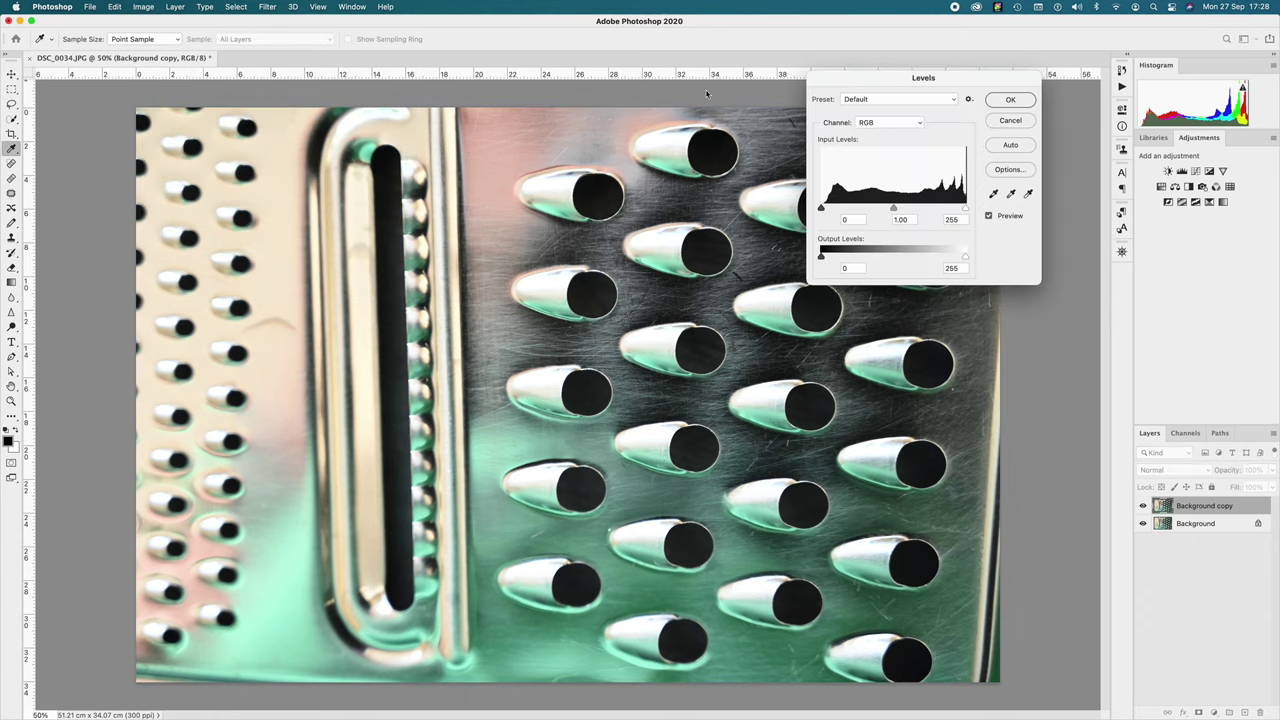
pyautogui.moveTo(880, 78); pyautogui.dragTo(747, 85)
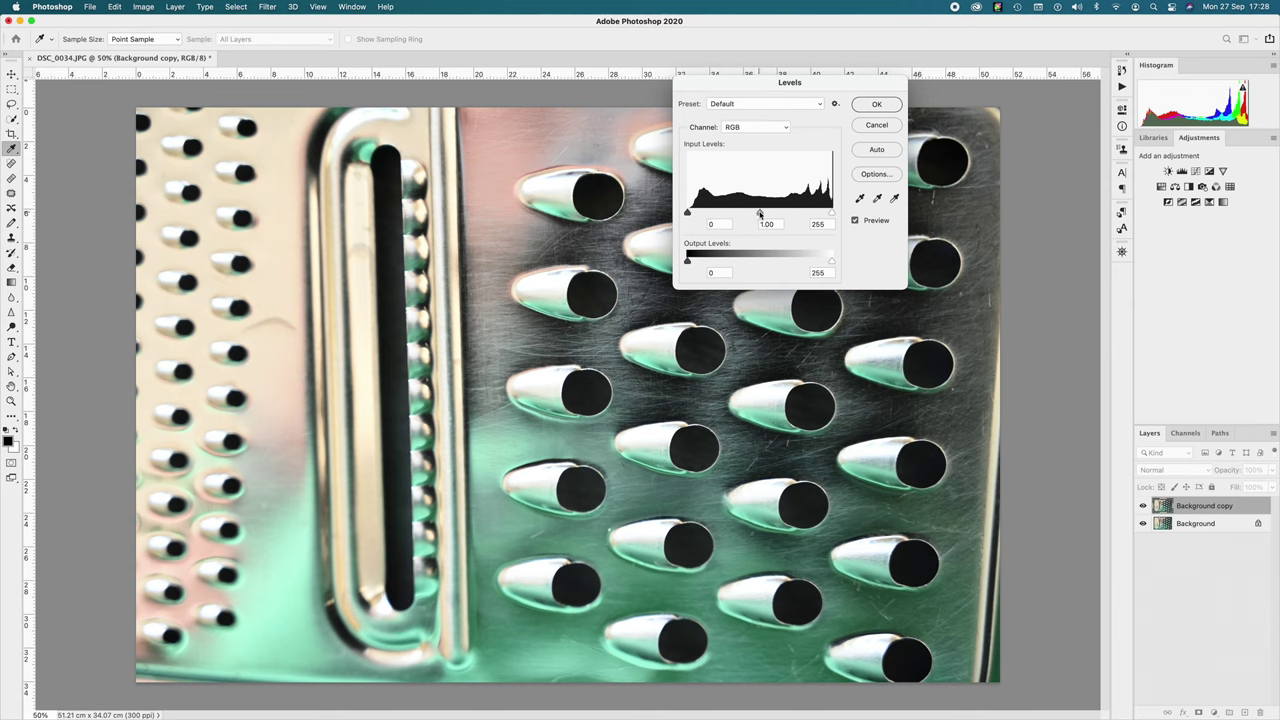
pyautogui.moveTo(688, 213); pyautogui.dragTo(698, 213)
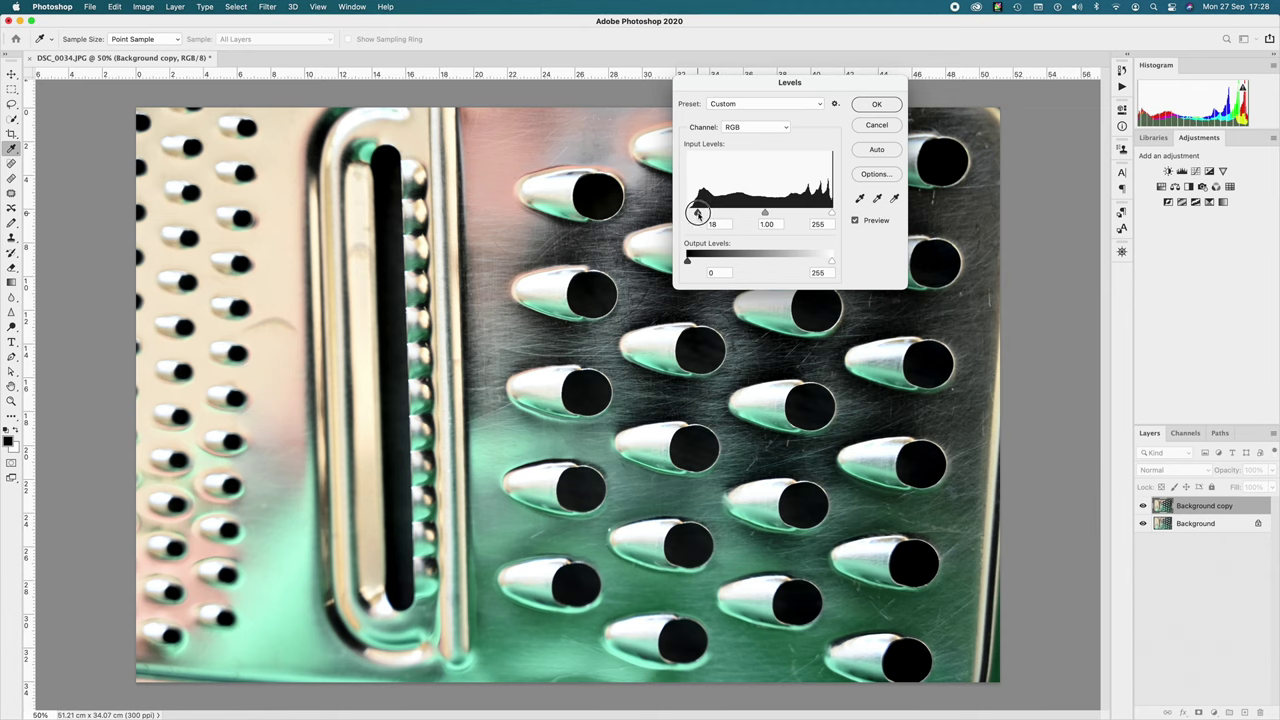
pyautogui.click(698, 213)
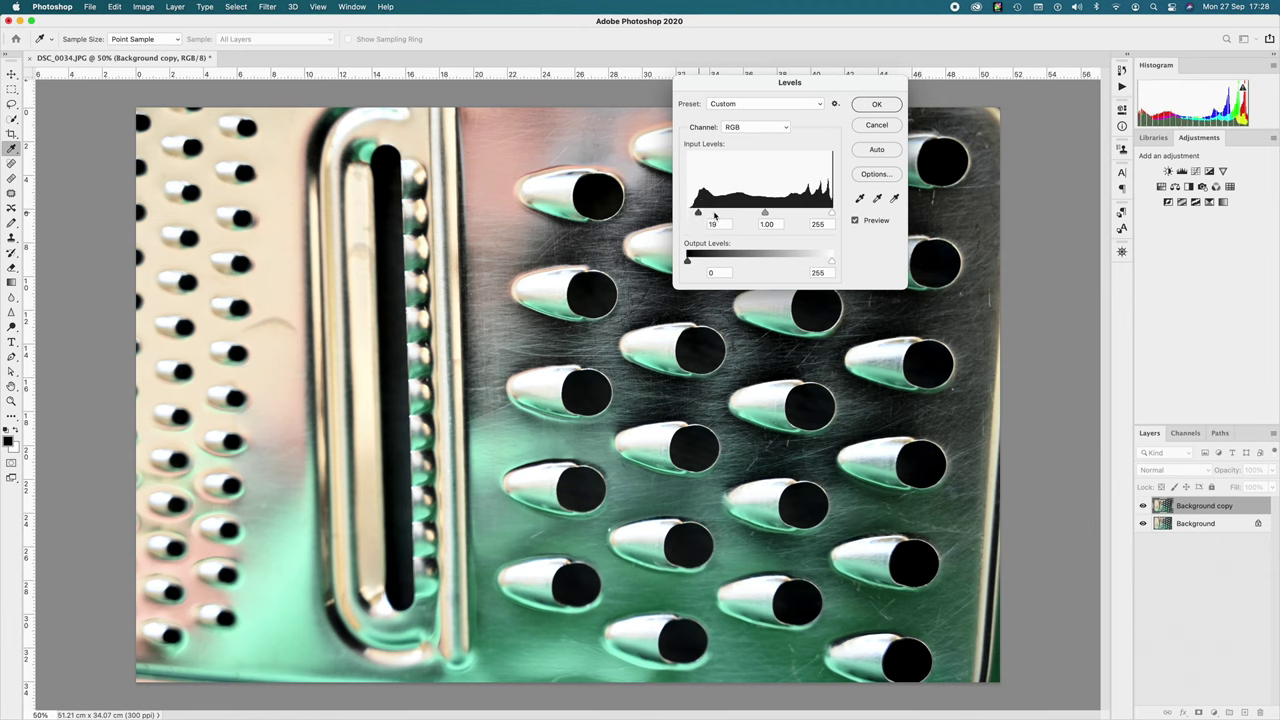
pyautogui.moveTo(832, 213); pyautogui.dragTo(766, 214)
pyautogui.moveTo(697, 213); pyautogui.dragTo(702, 213)
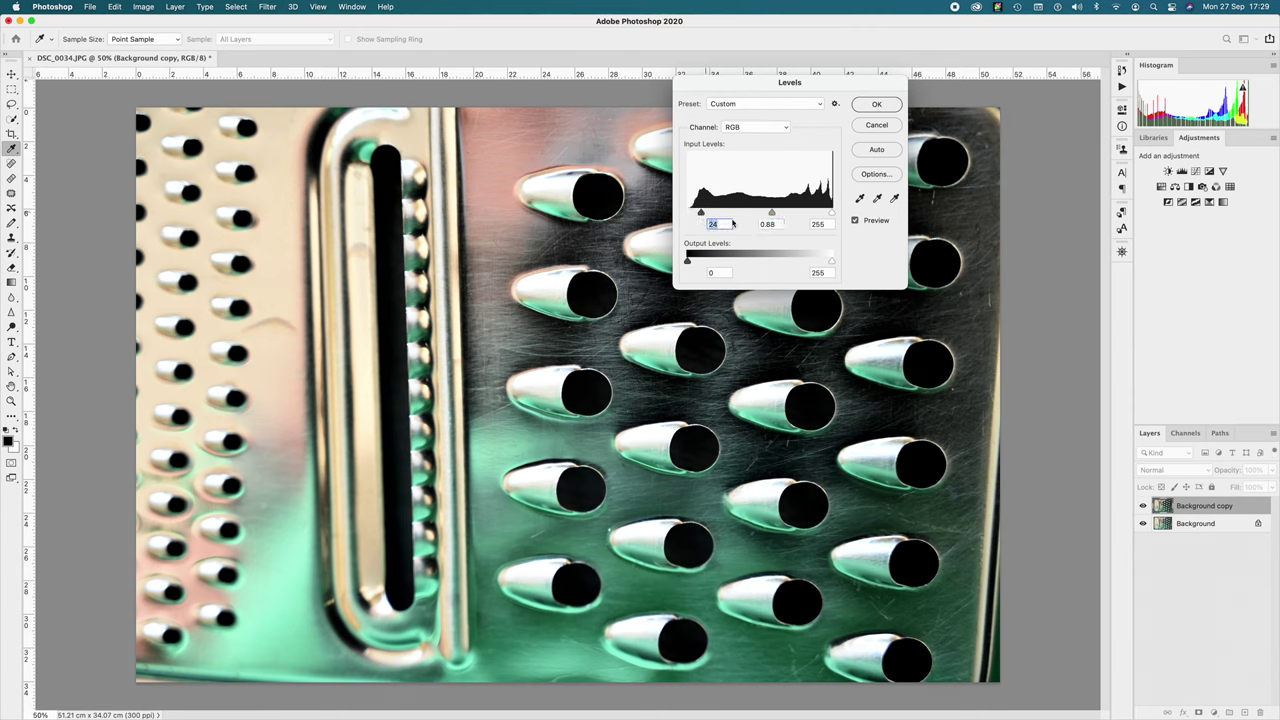
pyautogui.click(855, 221)
pyautogui.click(855, 221)
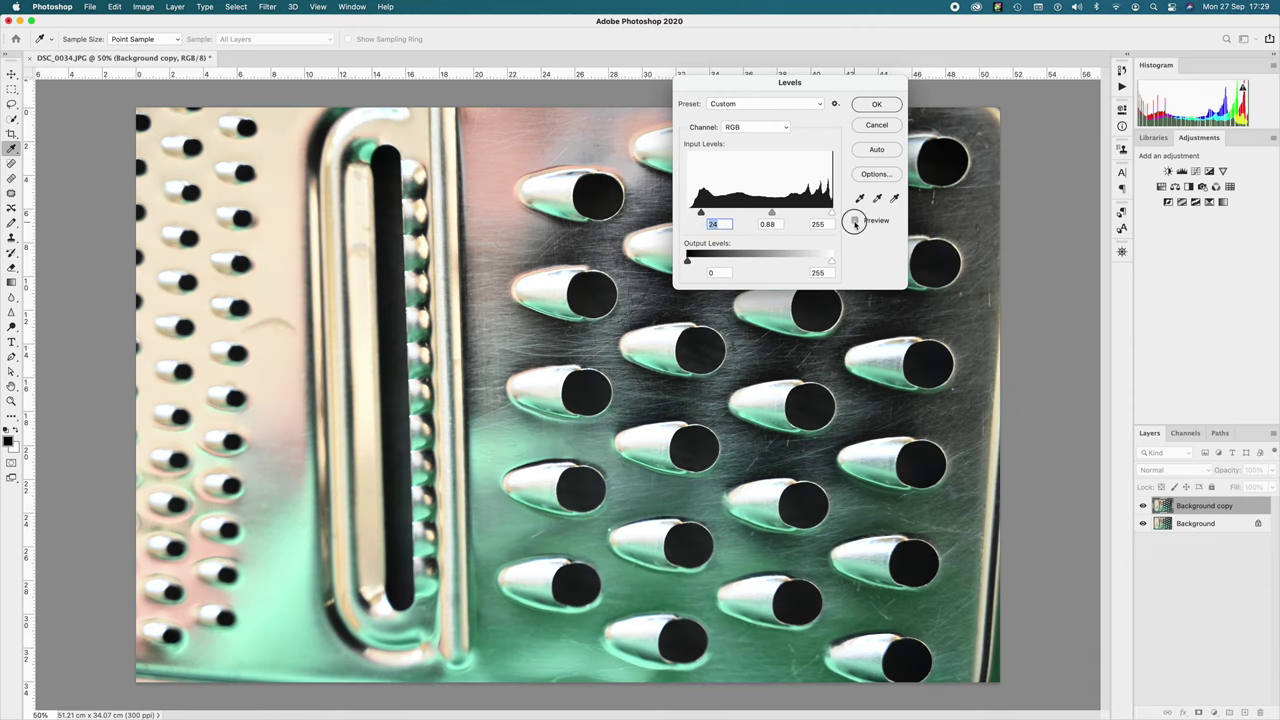
pyautogui.moveTo(731, 88); pyautogui.dragTo(1097, 124)
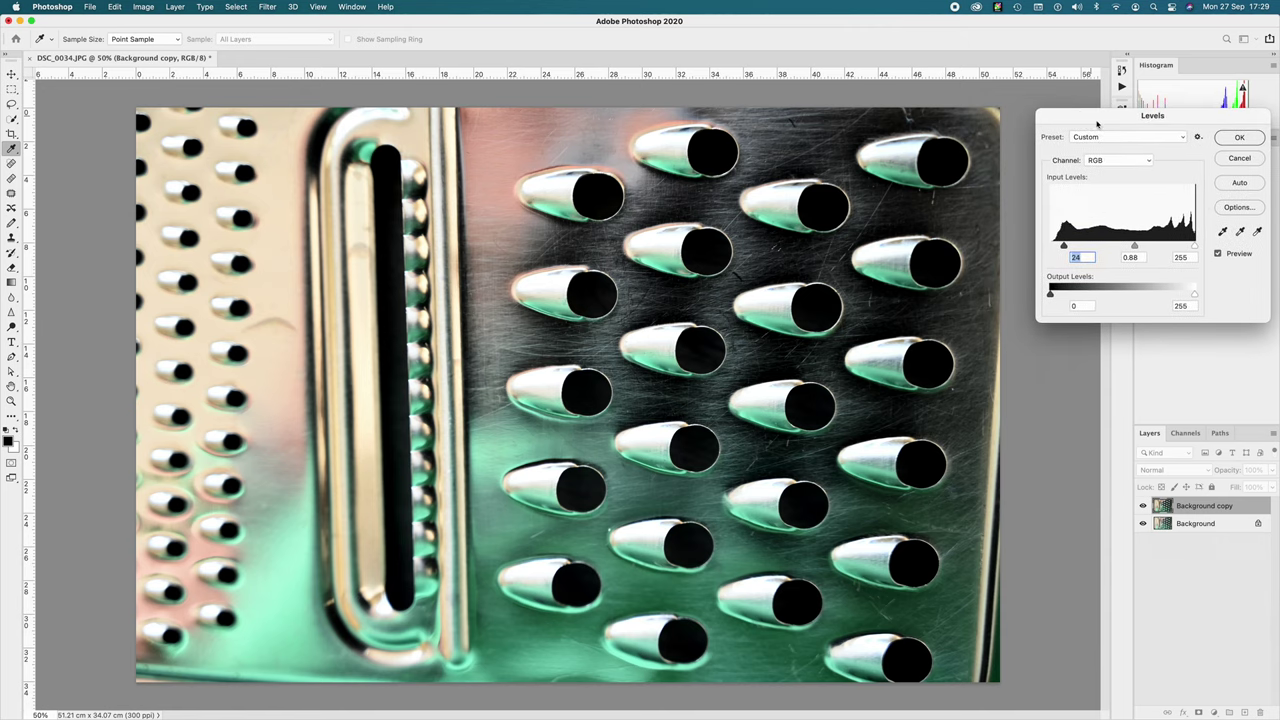
pyautogui.click(1218, 254)
pyautogui.click(1218, 254)
pyautogui.click(1246, 140)
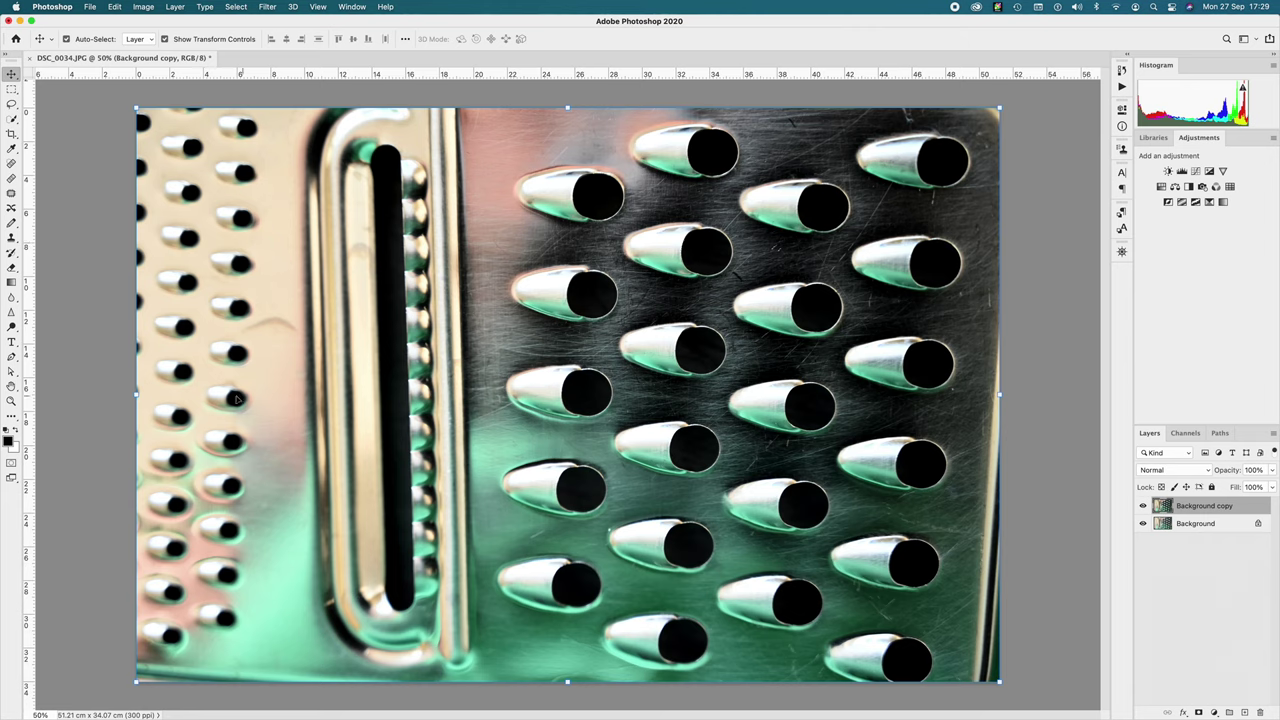
# Step: Crop the photo inward around the rows of grater holes
pyautogui.click(11, 133)
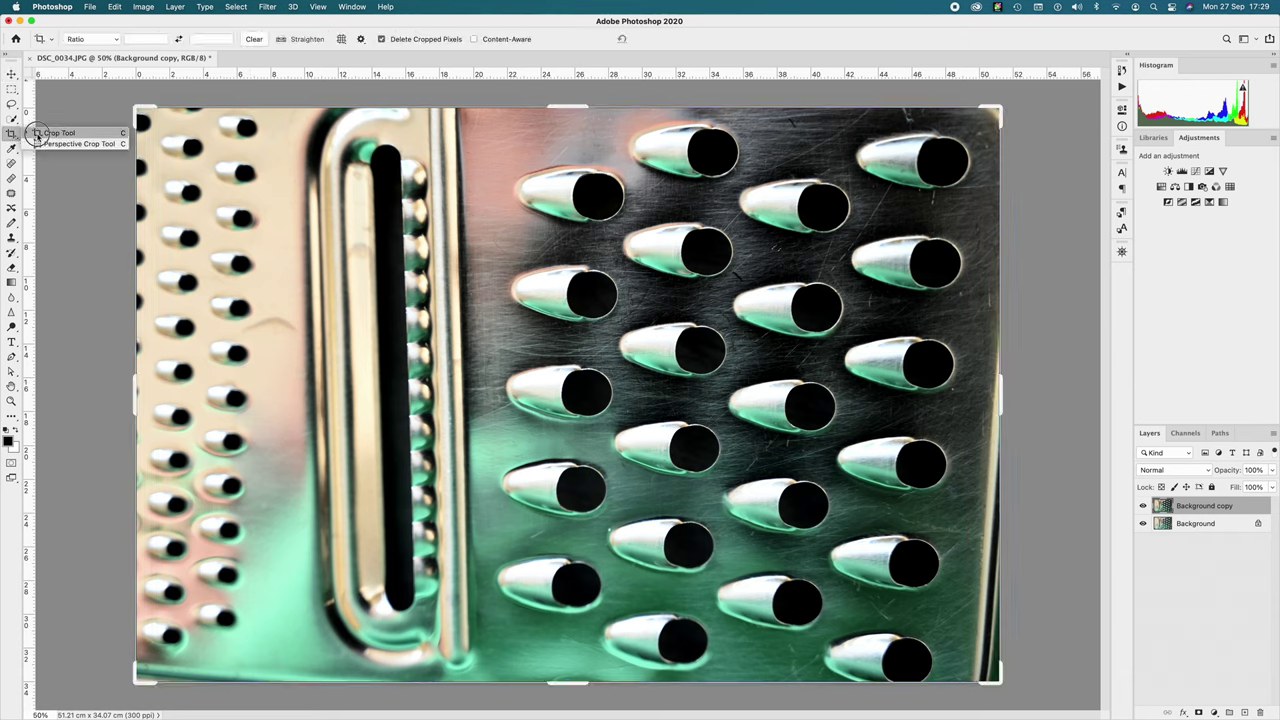
pyautogui.click(42, 134)
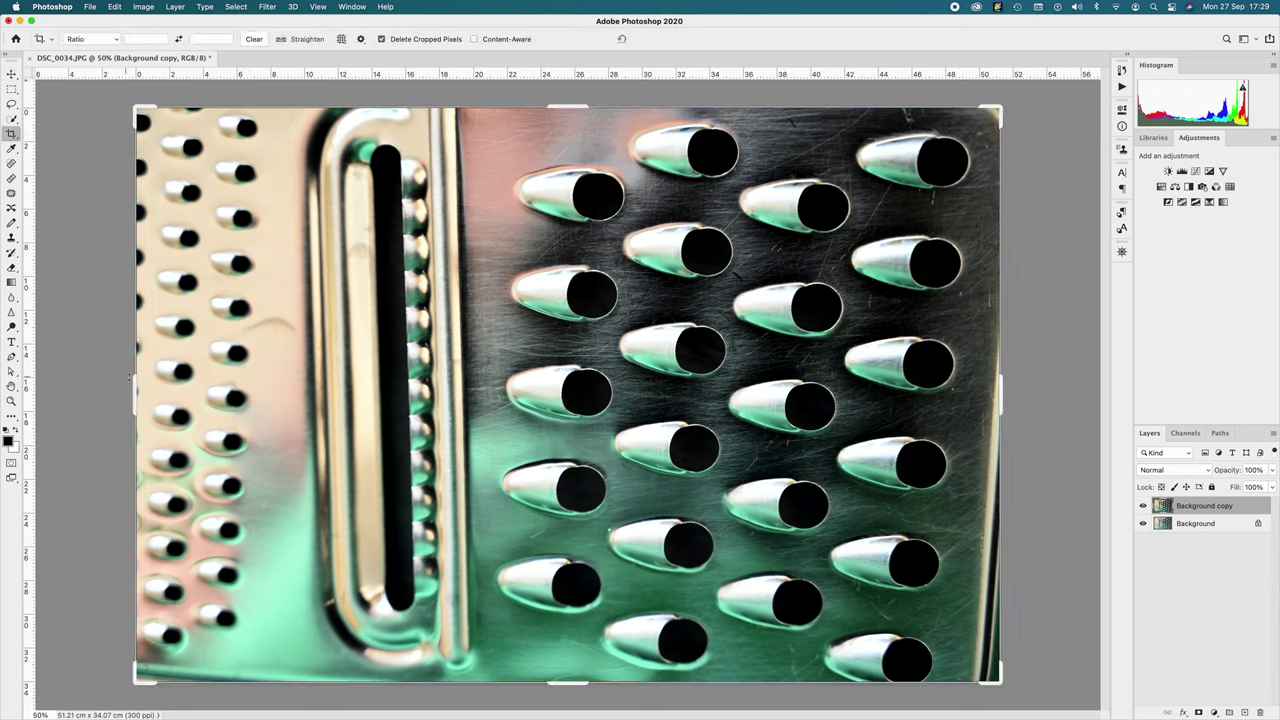
pyautogui.moveTo(134, 390); pyautogui.dragTo(175, 389)
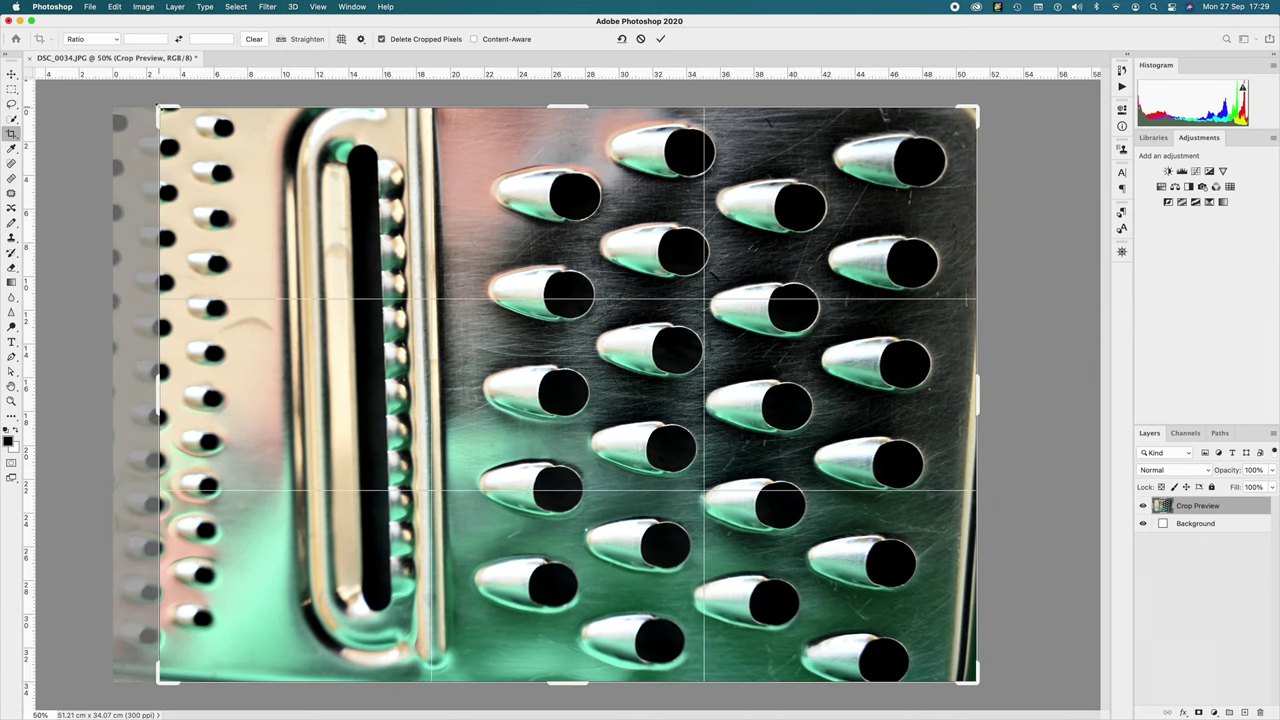
pyautogui.moveTo(160, 108); pyautogui.dragTo(288, 186)
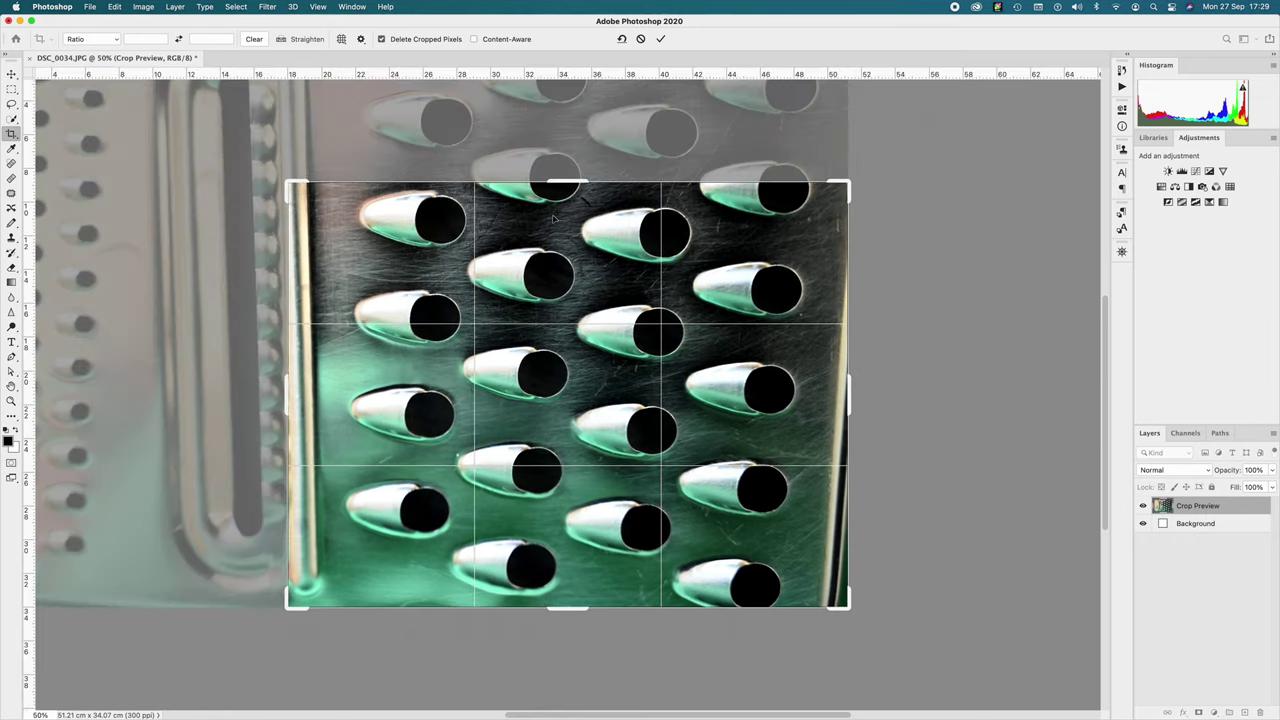
pyautogui.moveTo(553, 218); pyautogui.dragTo(579, 301)
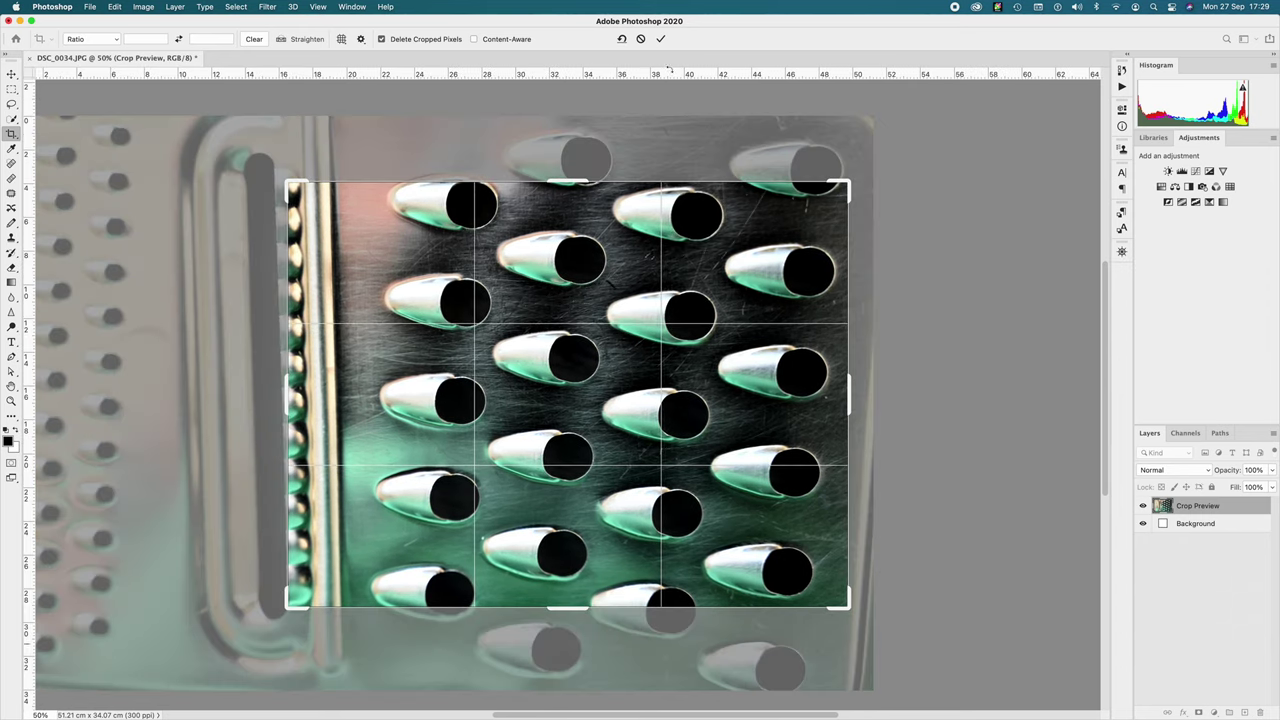
pyautogui.click(660, 39)
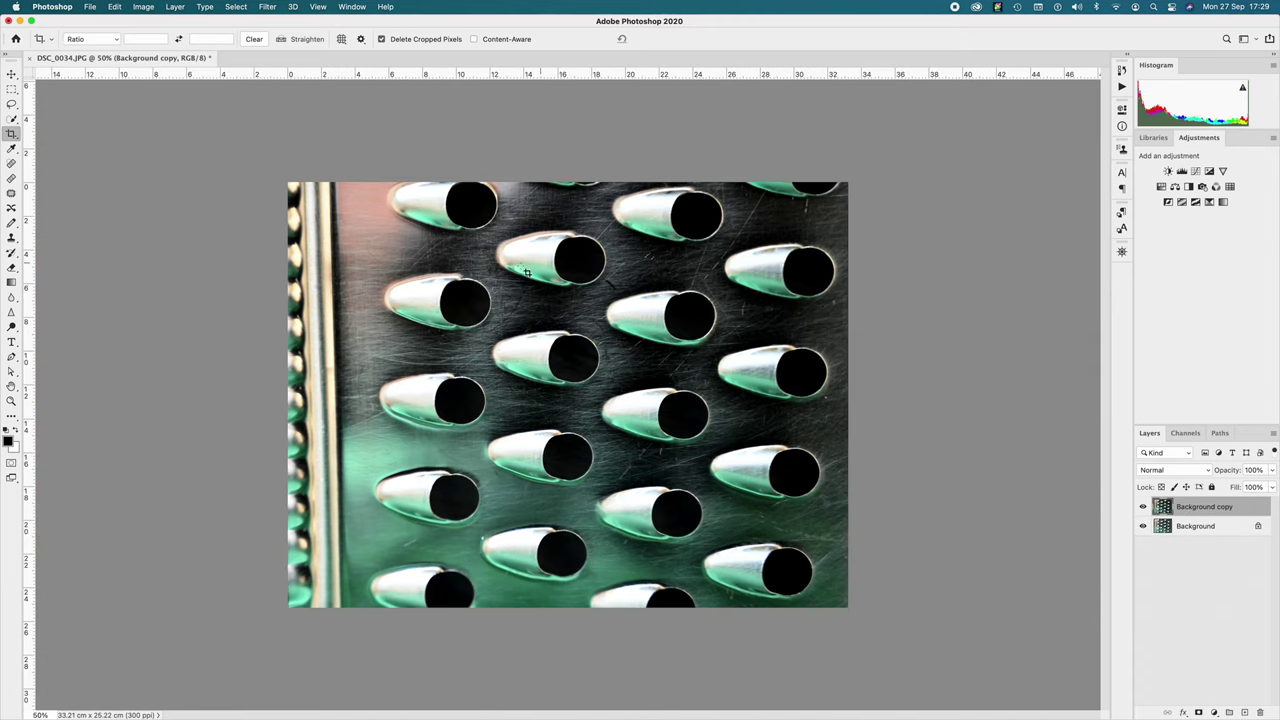
# Step: Recrop to trim the left rail and top-right, leaving a 27.36 × 22.35 cm image
pyautogui.click(338, 291)
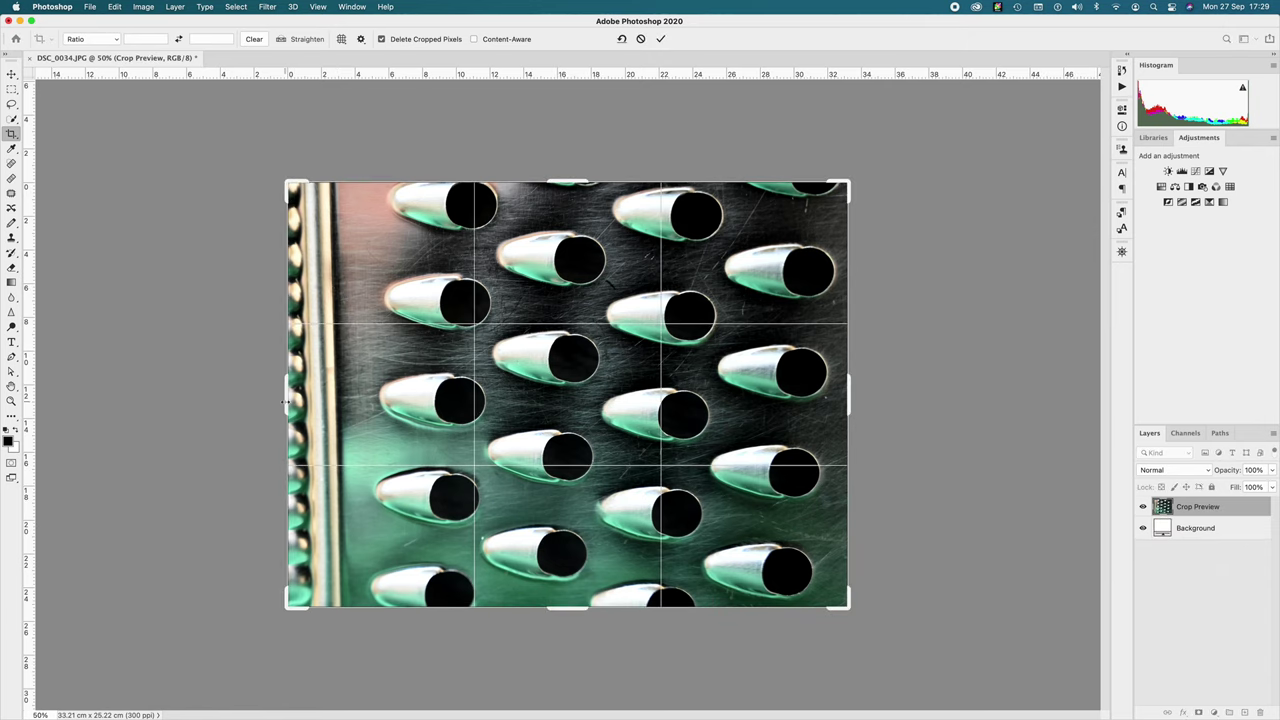
pyautogui.moveTo(287, 398); pyautogui.dragTo(318, 395)
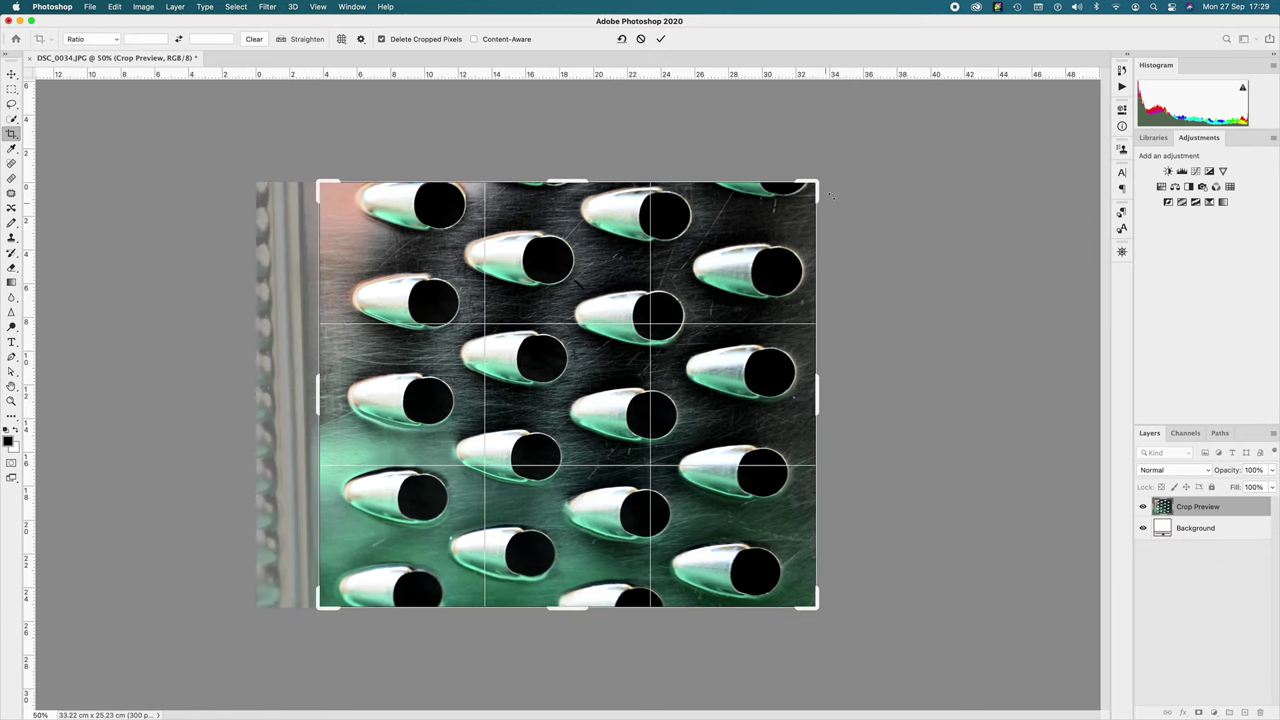
pyautogui.moveTo(812, 185); pyautogui.dragTo(800, 208)
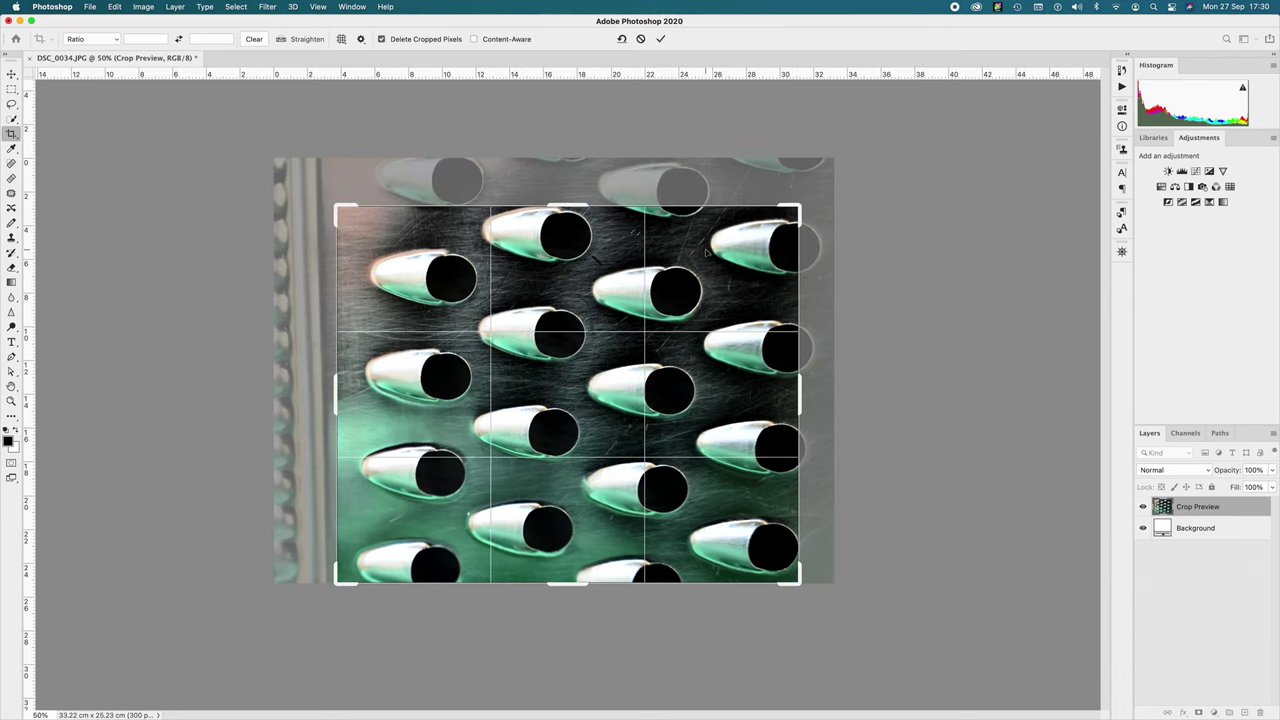
pyautogui.press('Return')
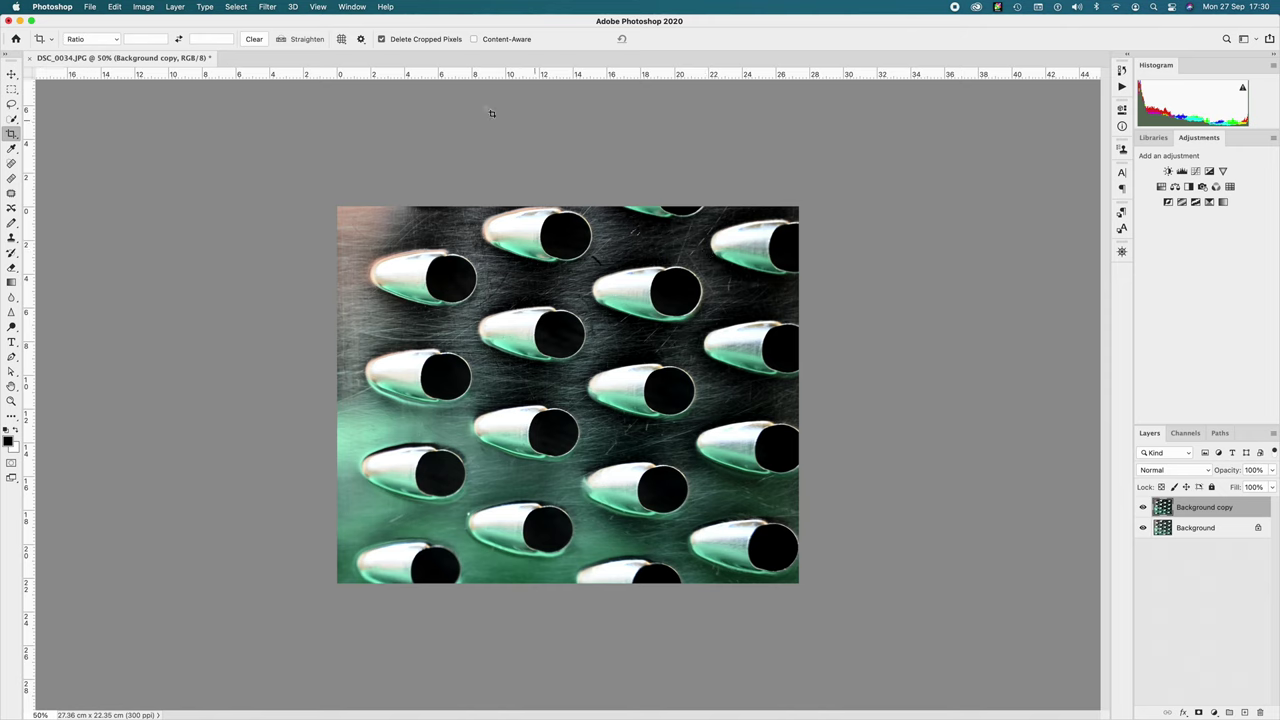
pyautogui.click(143, 7)
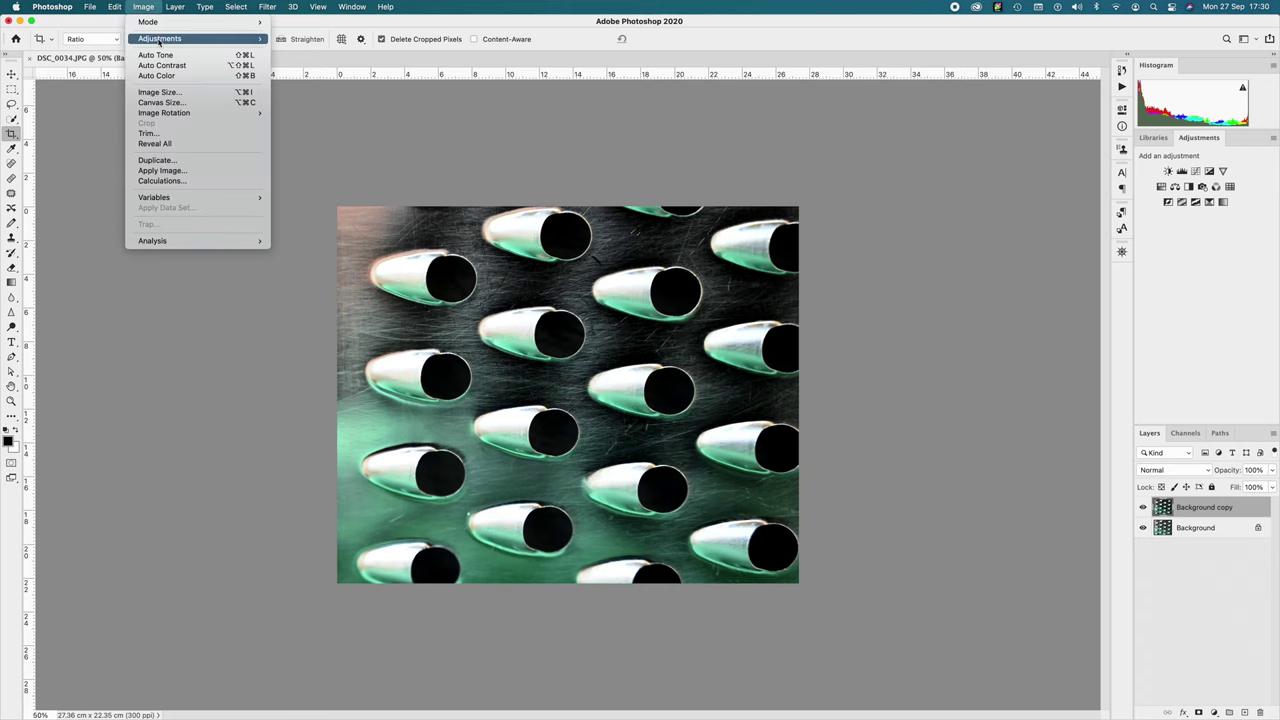
pyautogui.moveTo(159, 40)
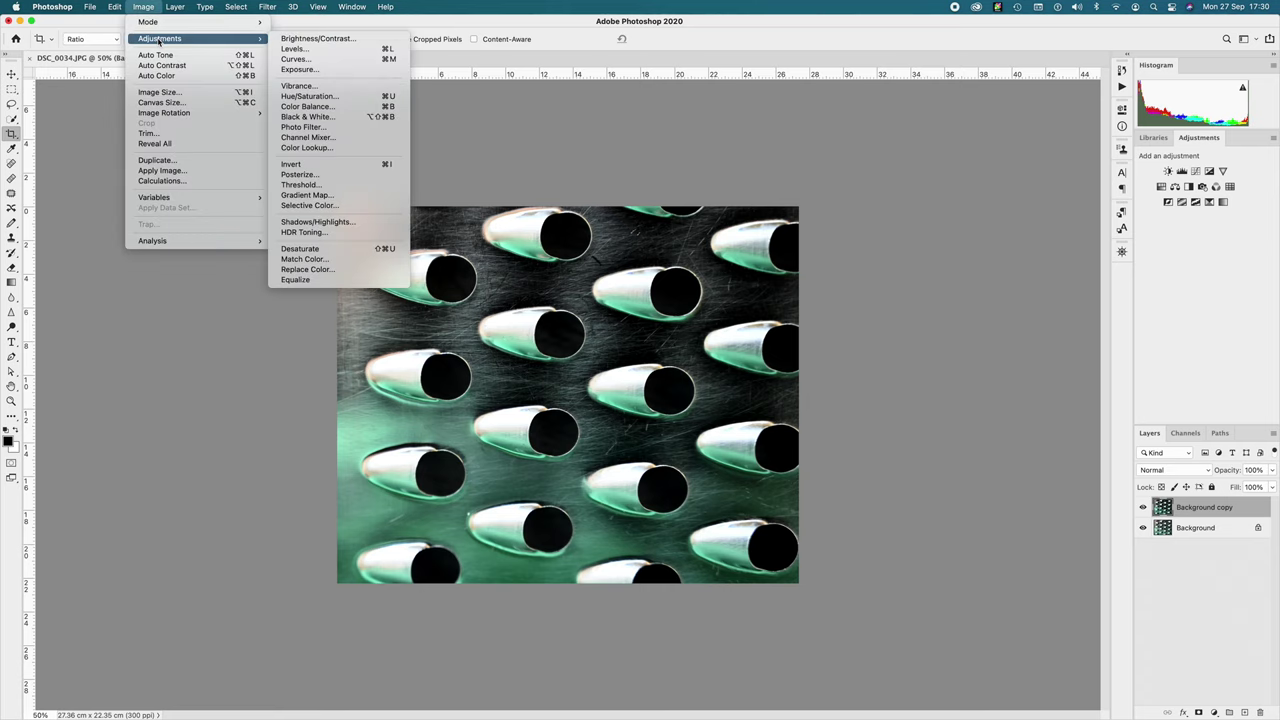
pyautogui.click(317, 38)
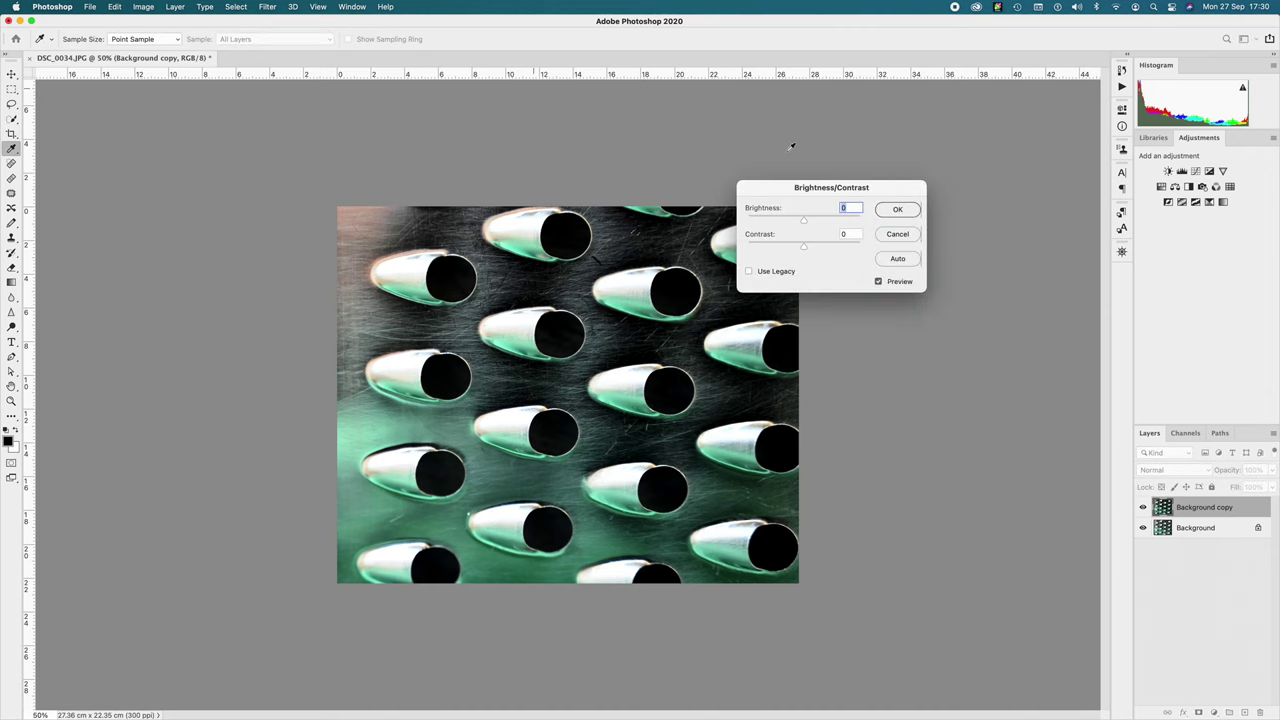
pyautogui.moveTo(805, 224); pyautogui.dragTo(826, 246)
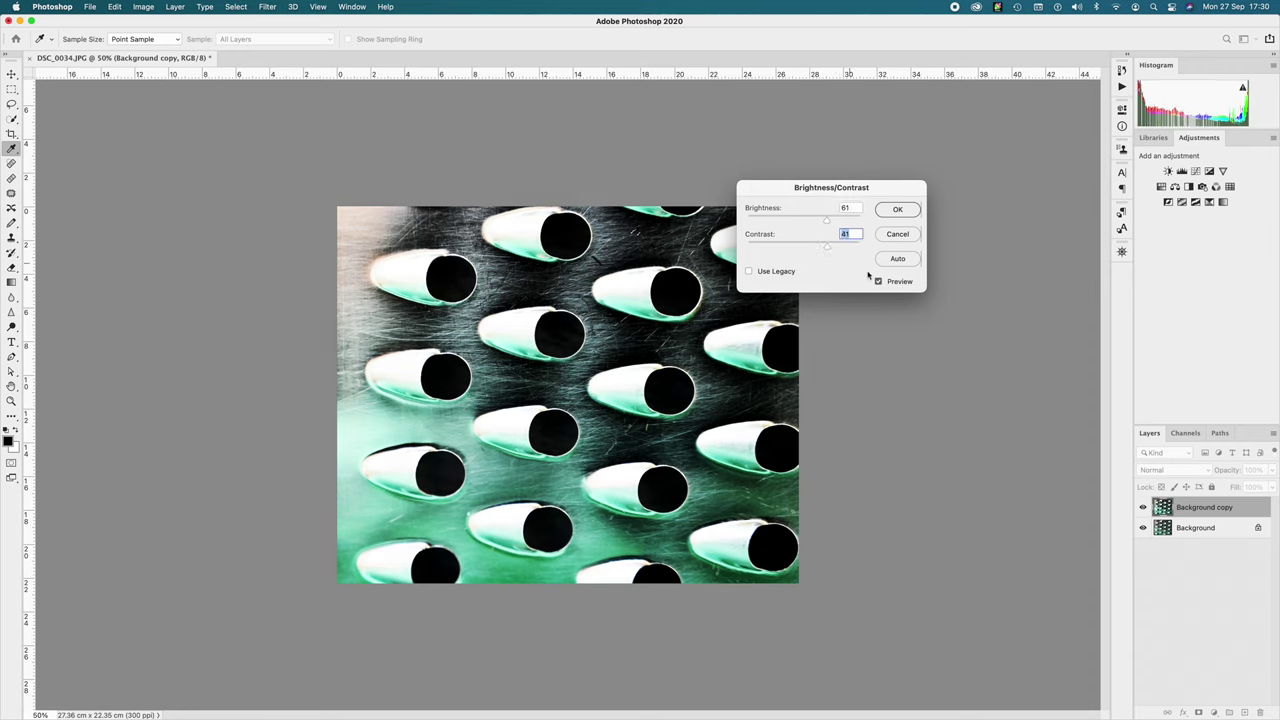
pyautogui.click(880, 282)
pyautogui.click(879, 282)
pyautogui.click(900, 238)
pyautogui.press('c')
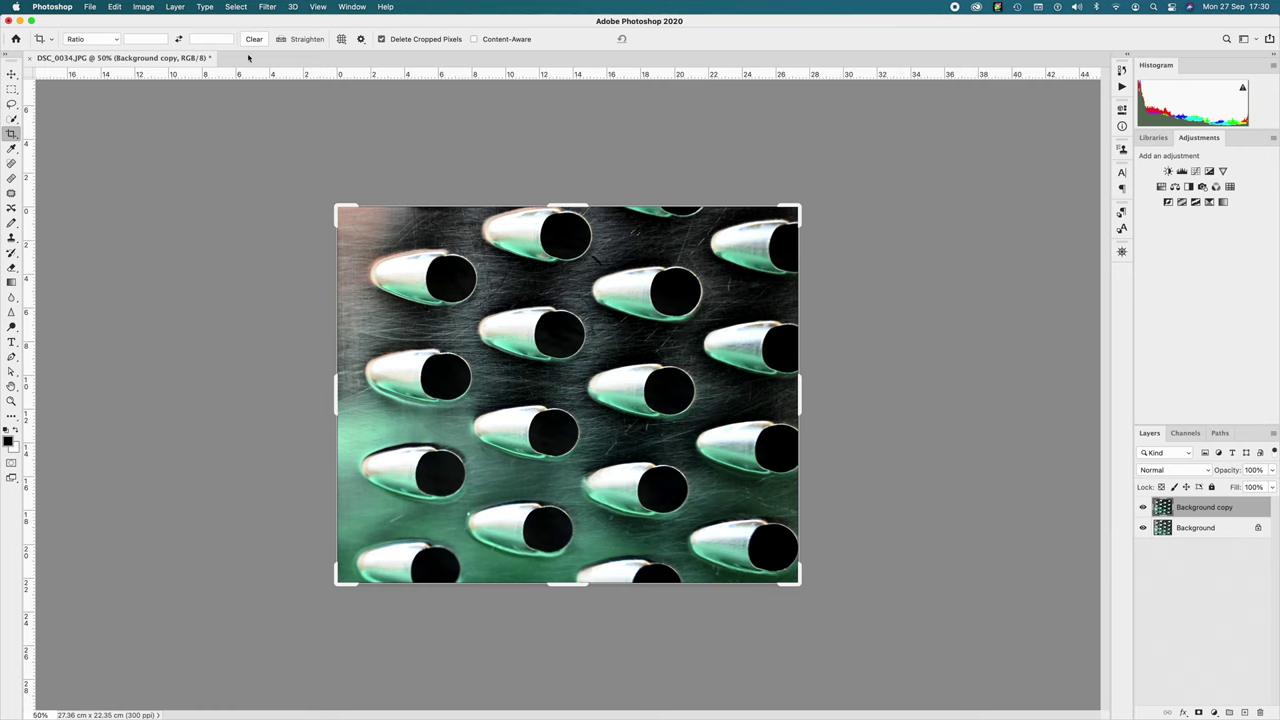
pyautogui.click(143, 7)
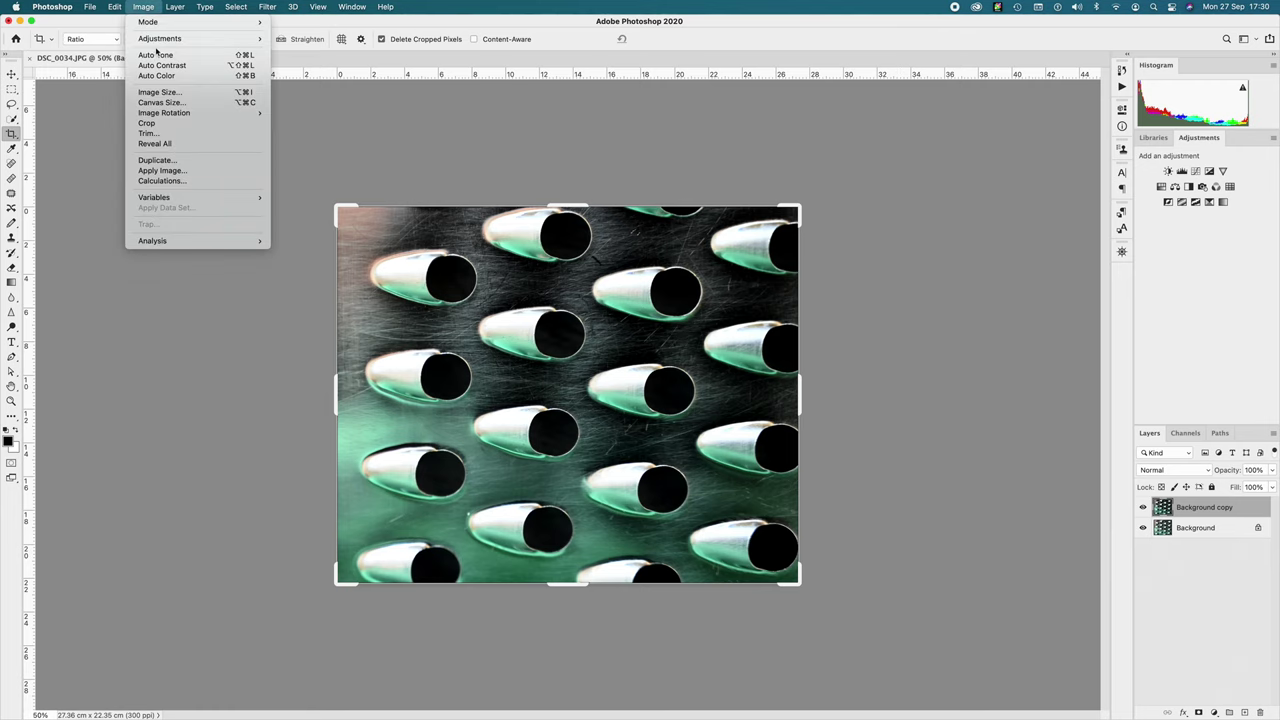
pyautogui.moveTo(172, 40)
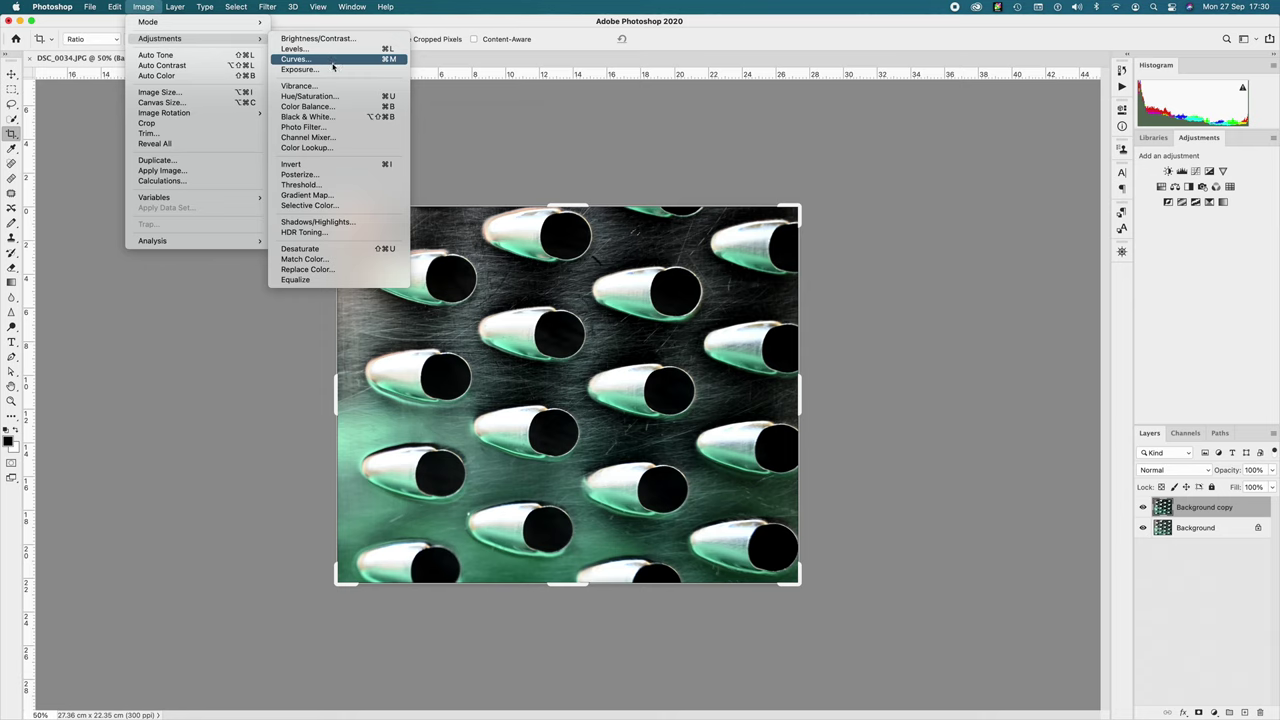
pyautogui.click(343, 107)
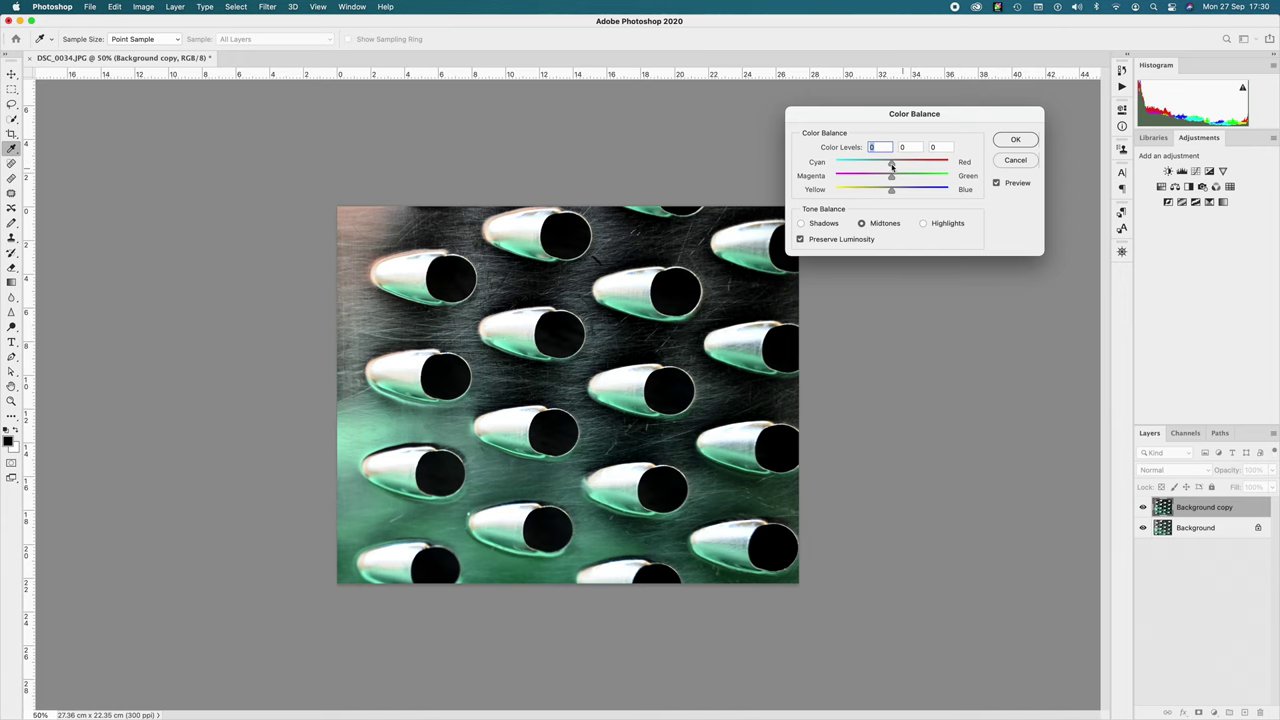
pyautogui.moveTo(892, 166); pyautogui.dragTo(902, 190)
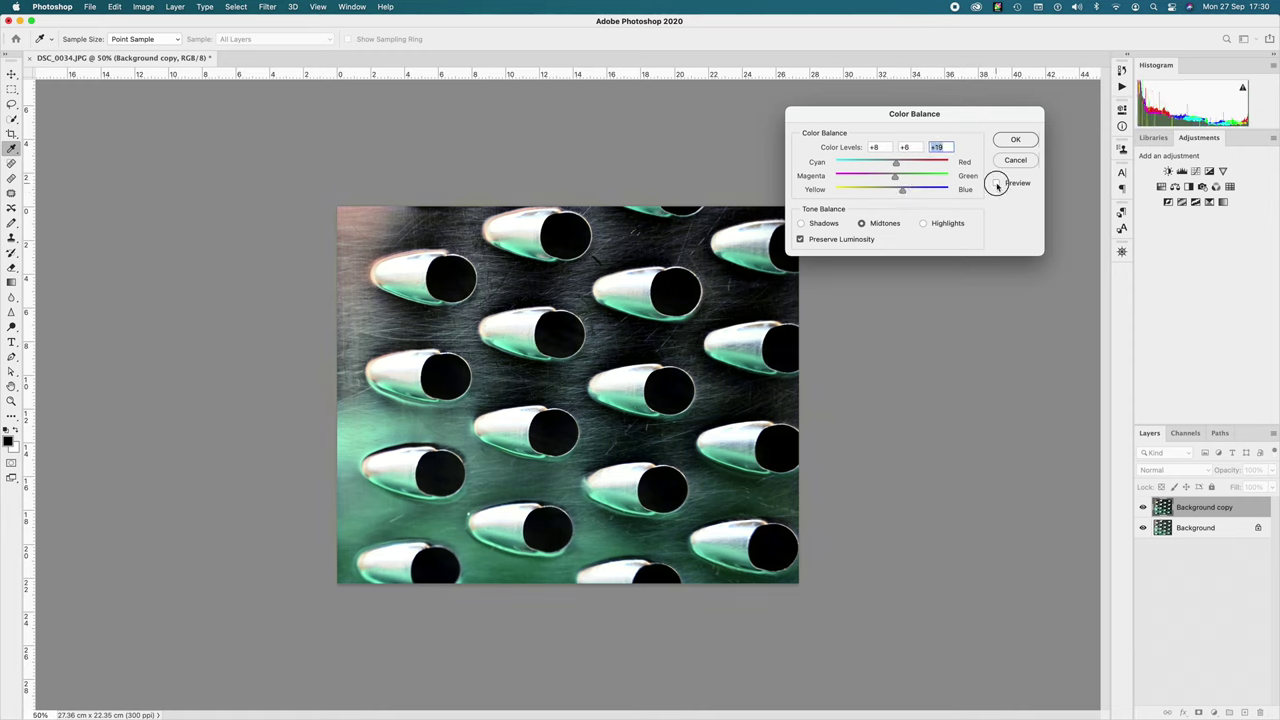
pyautogui.click(1015, 161)
pyautogui.press('c')
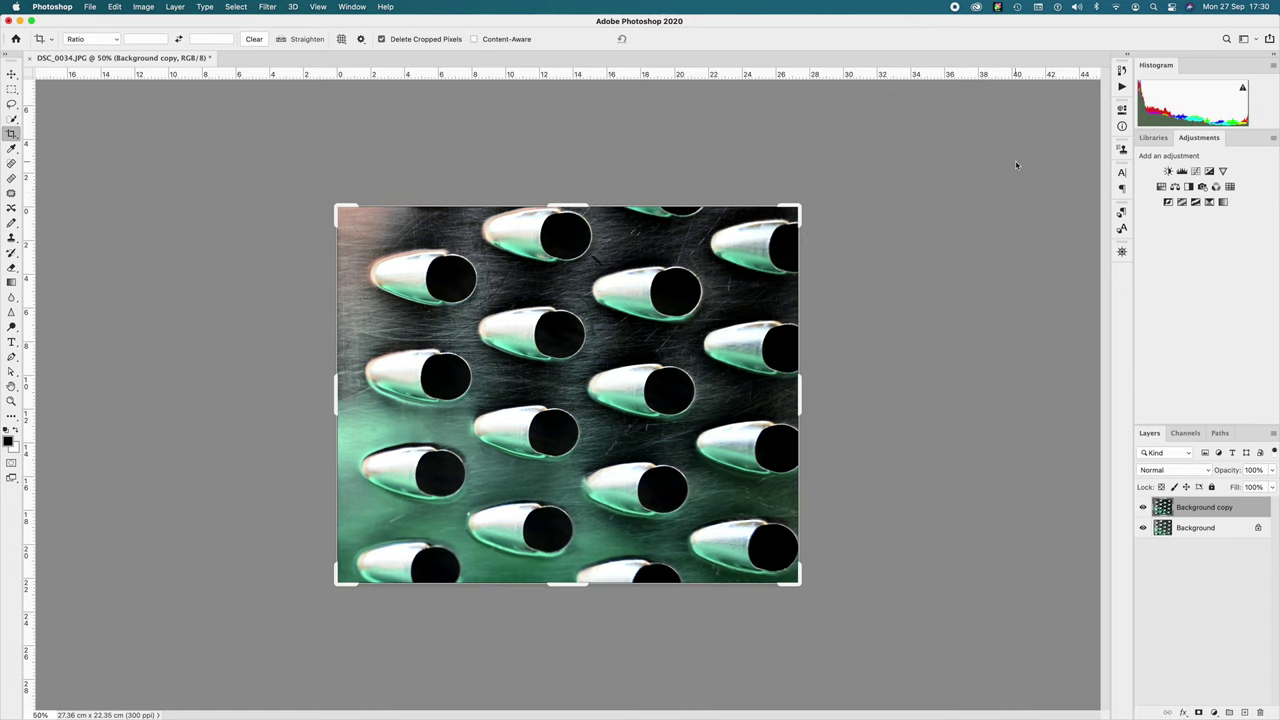
pyautogui.click(143, 7)
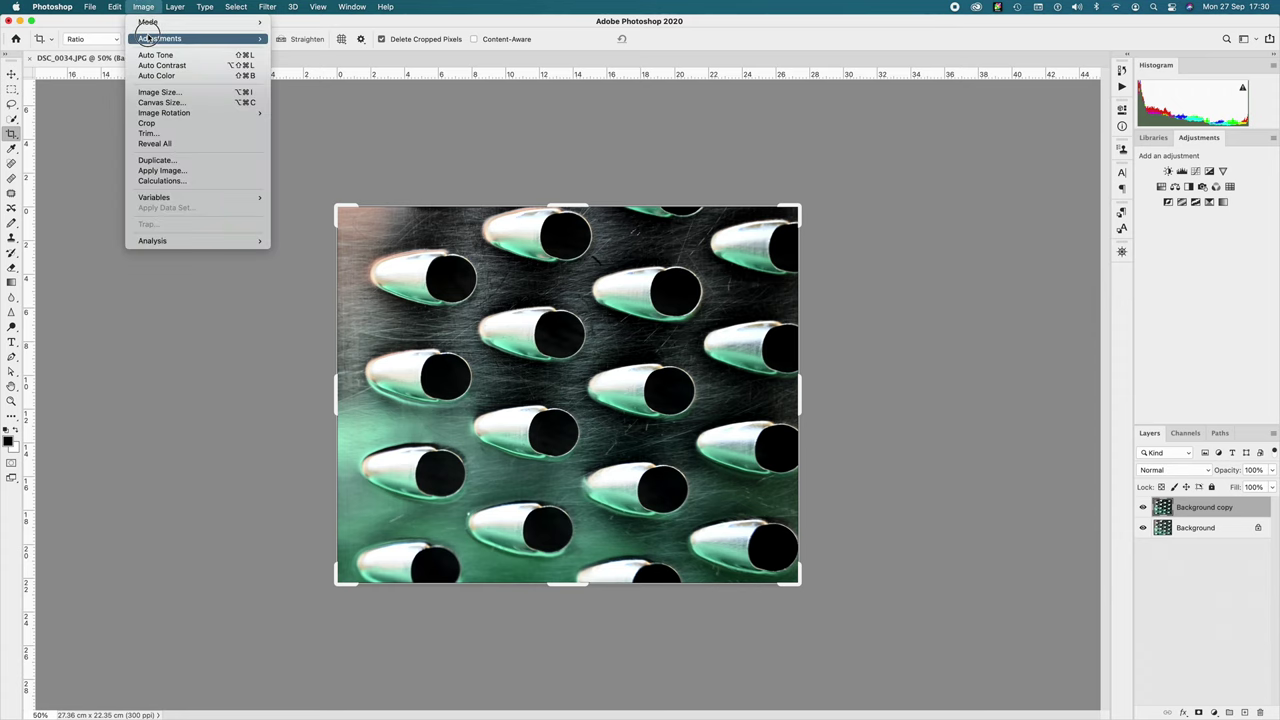
# Step: Apply a Hue/Saturation adjustment with Hue +9 to shift the photo's teal tint
pyautogui.moveTo(160, 38)
pyautogui.click(284, 39)
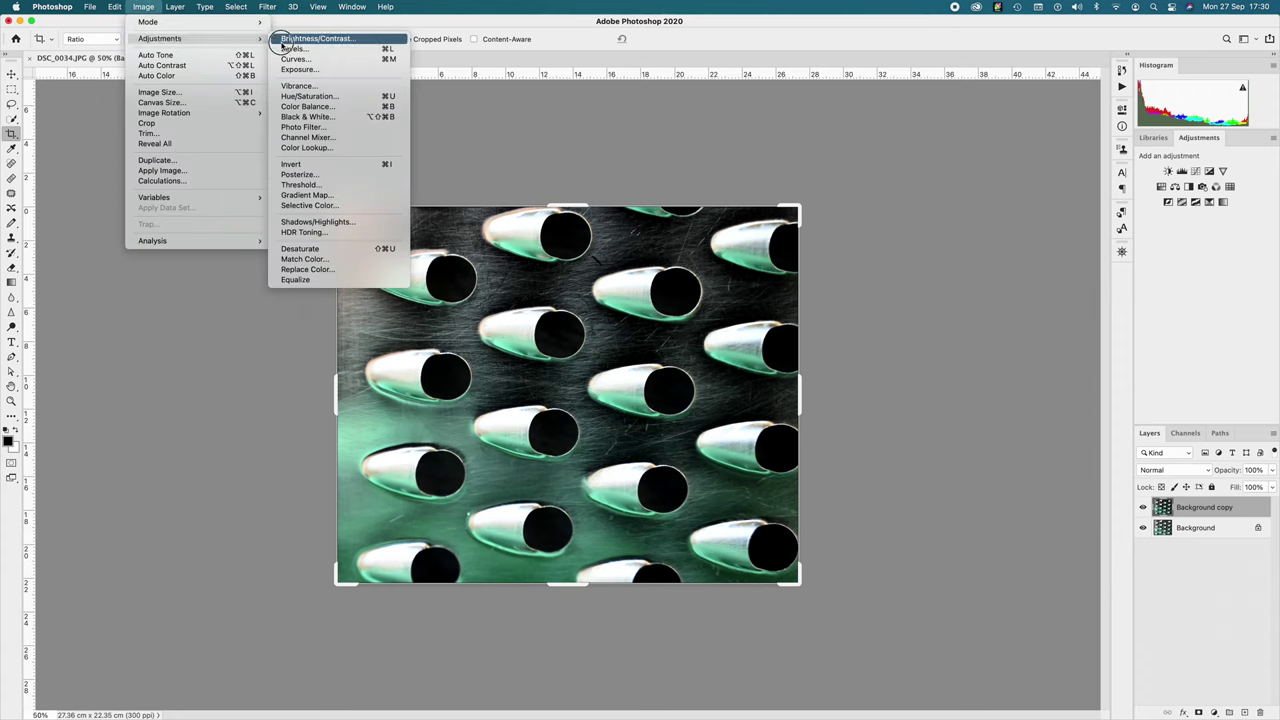
pyautogui.click(330, 95)
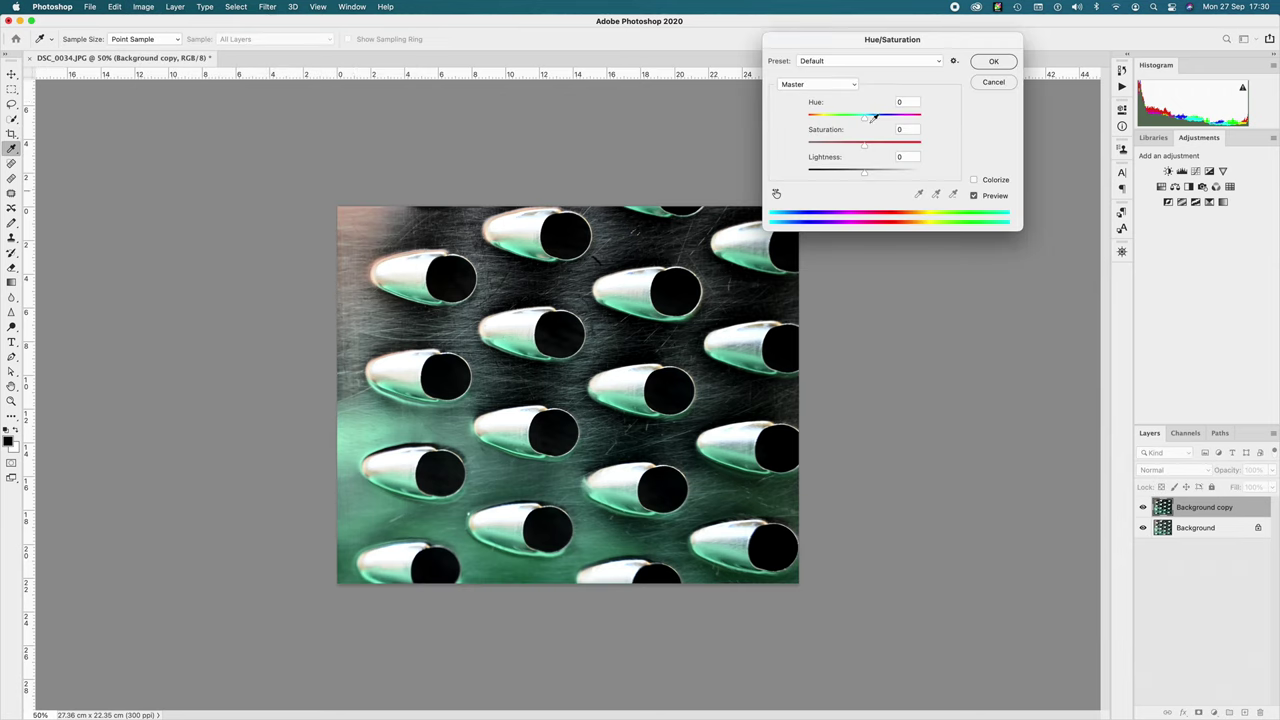
pyautogui.moveTo(866, 122); pyautogui.dragTo(858, 147)
pyautogui.click(993, 63)
pyautogui.press('c')
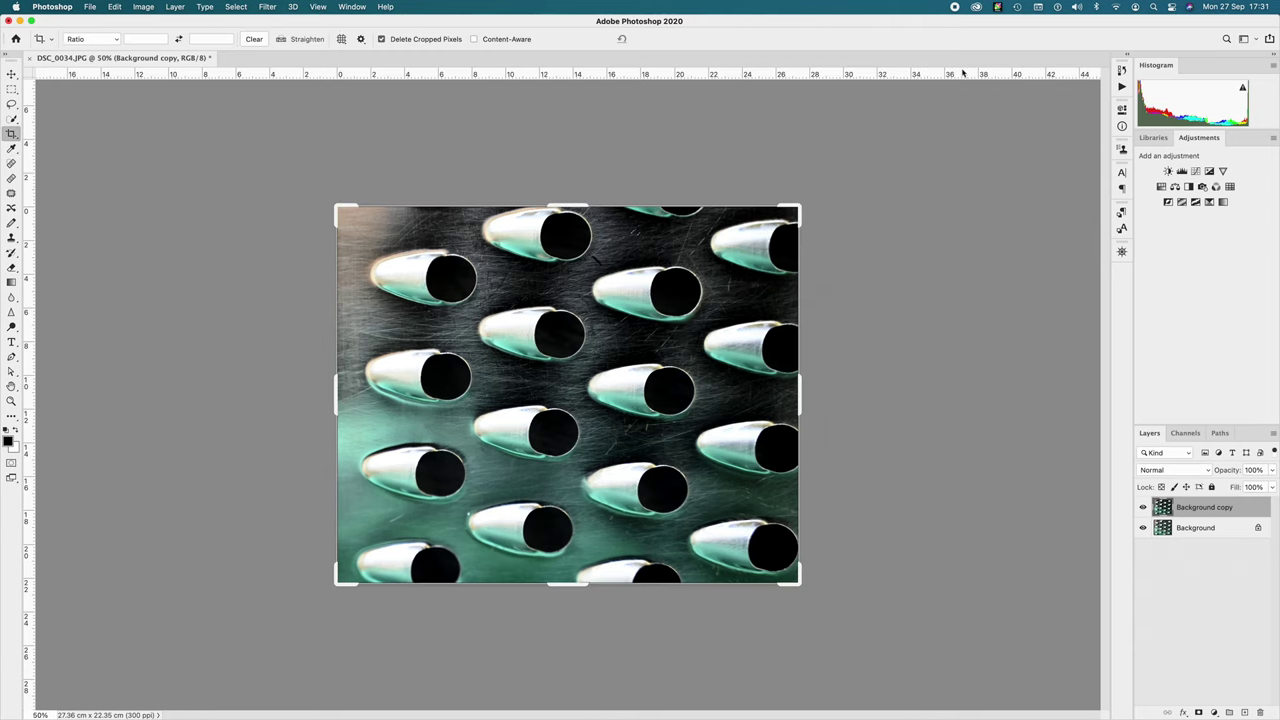
# Step: Open Unsharp Mask, move its dialog off the photo, and try an Amount of 38%
pyautogui.click(268, 7)
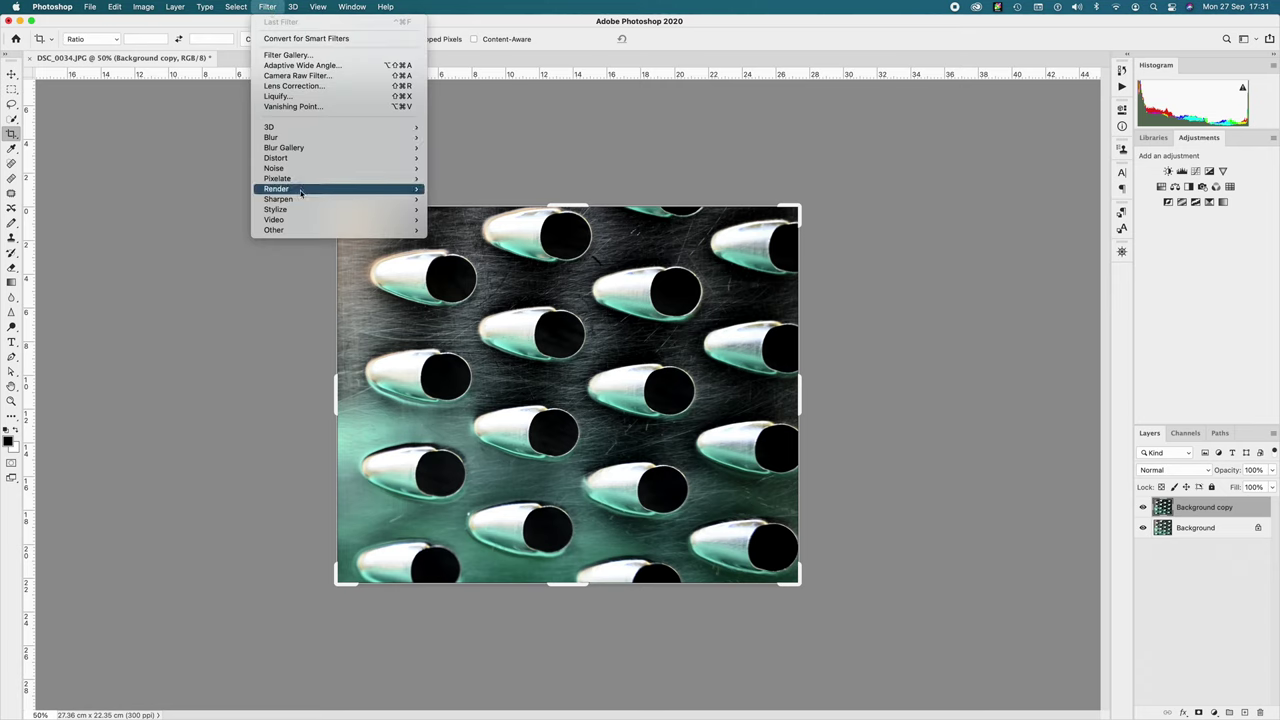
pyautogui.moveTo(303, 203)
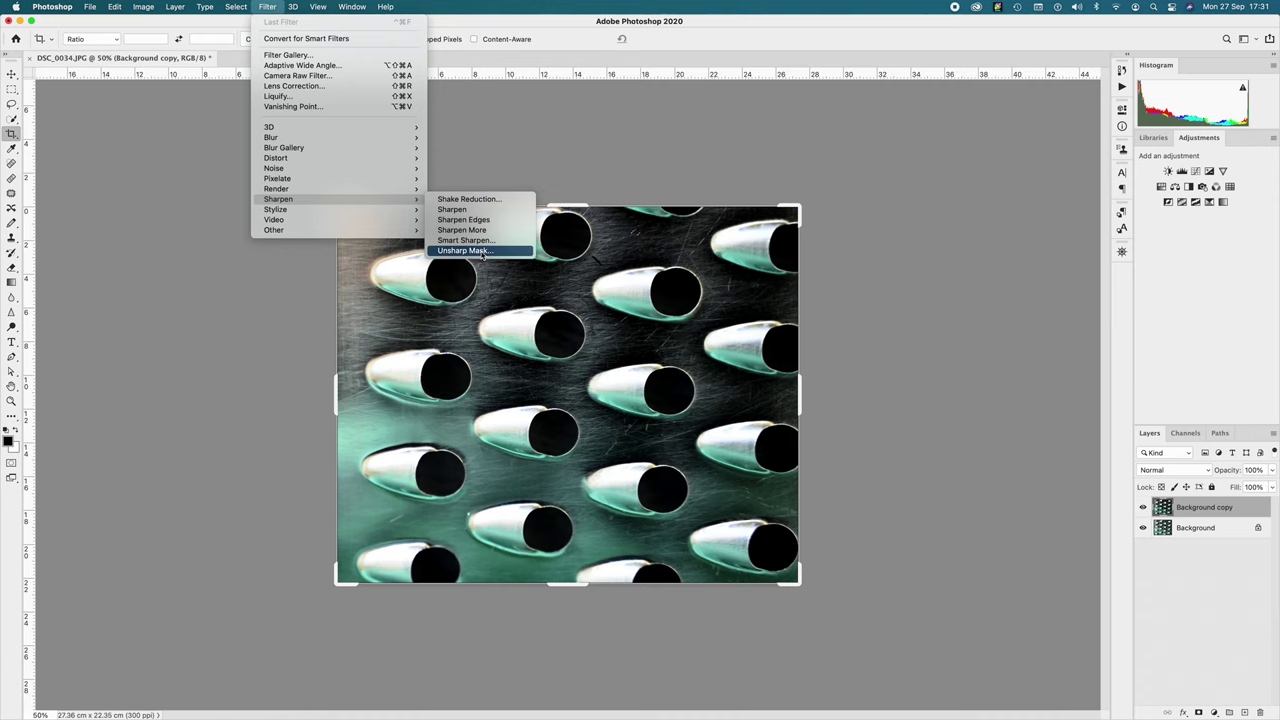
pyautogui.click(482, 251)
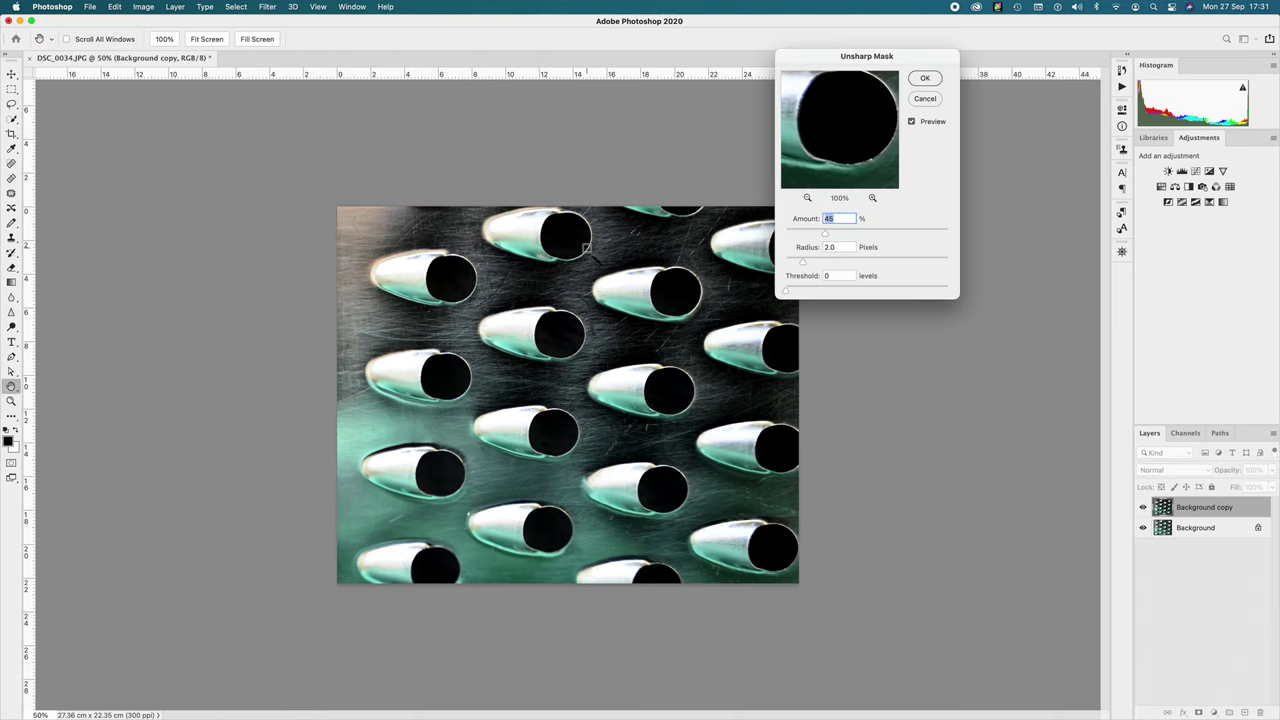
pyautogui.moveTo(812, 60); pyautogui.dragTo(934, 72)
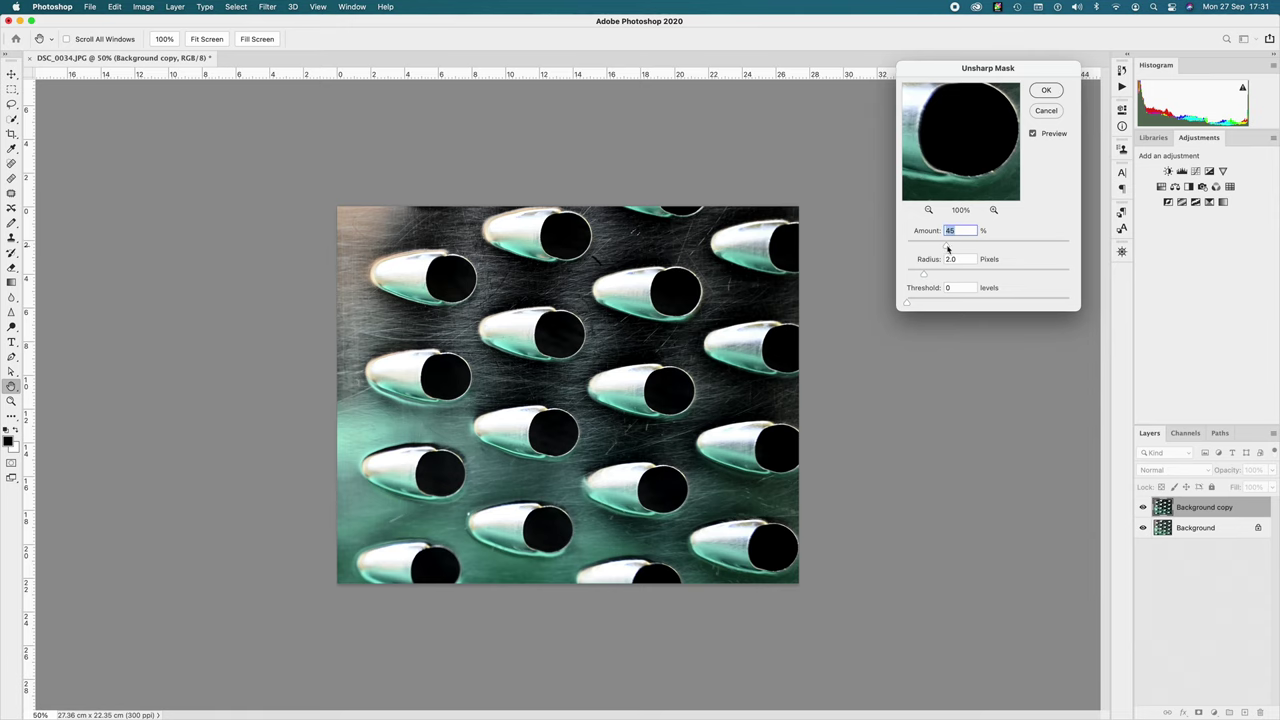
pyautogui.moveTo(948, 247); pyautogui.dragTo(934, 274)
pyautogui.click(1033, 134)
# Step: Settle on Amount 42%, Radius 3.7 px, Threshold 0, comparing the preview, and apply
pyautogui.moveTo(941, 247); pyautogui.dragTo(939, 274)
pyautogui.click(1034, 134)
pyautogui.click(1034, 134)
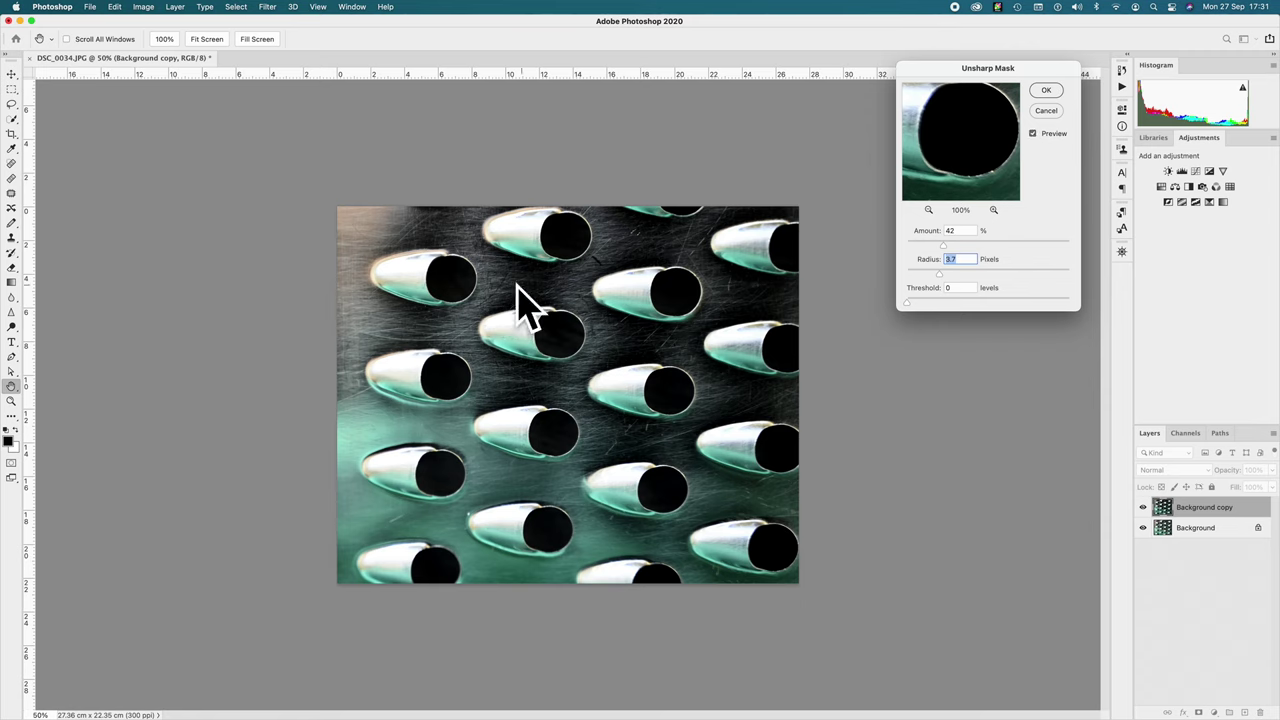
pyautogui.click(907, 301)
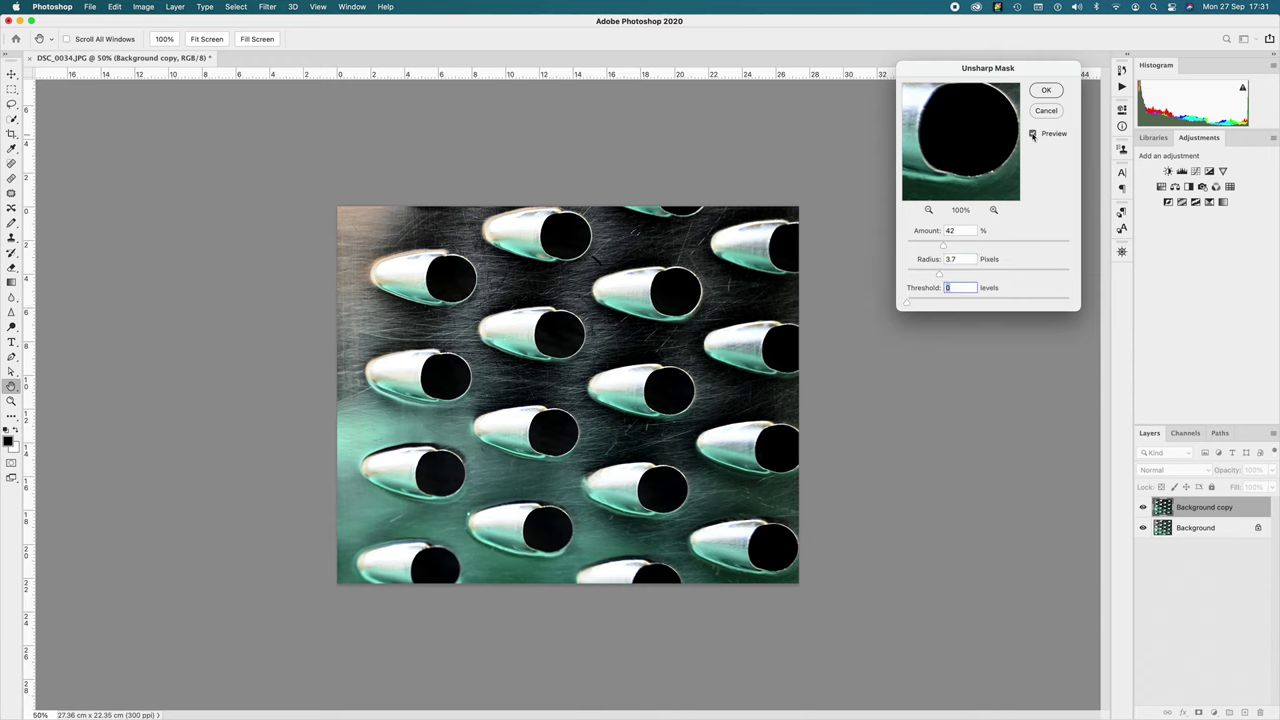
pyautogui.click(1033, 134)
pyautogui.click(1046, 91)
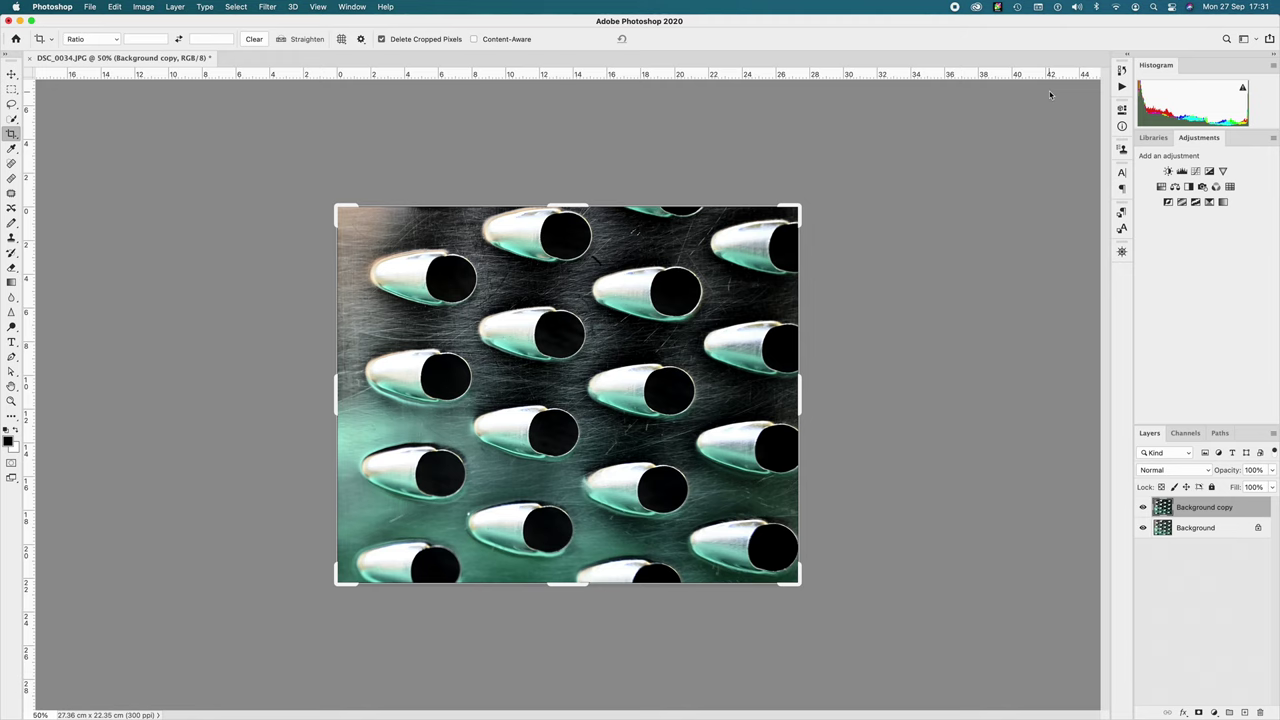
pyautogui.click(143, 7)
pyautogui.moveTo(160, 38)
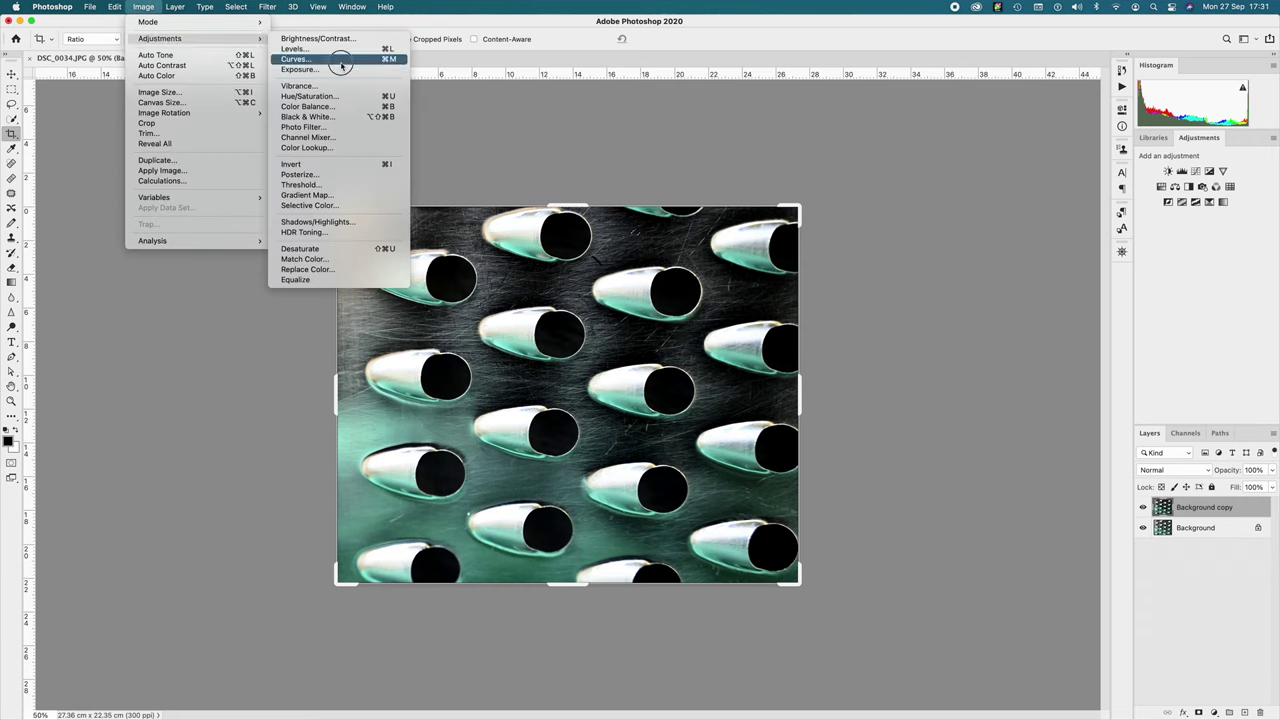
pyautogui.click(346, 117)
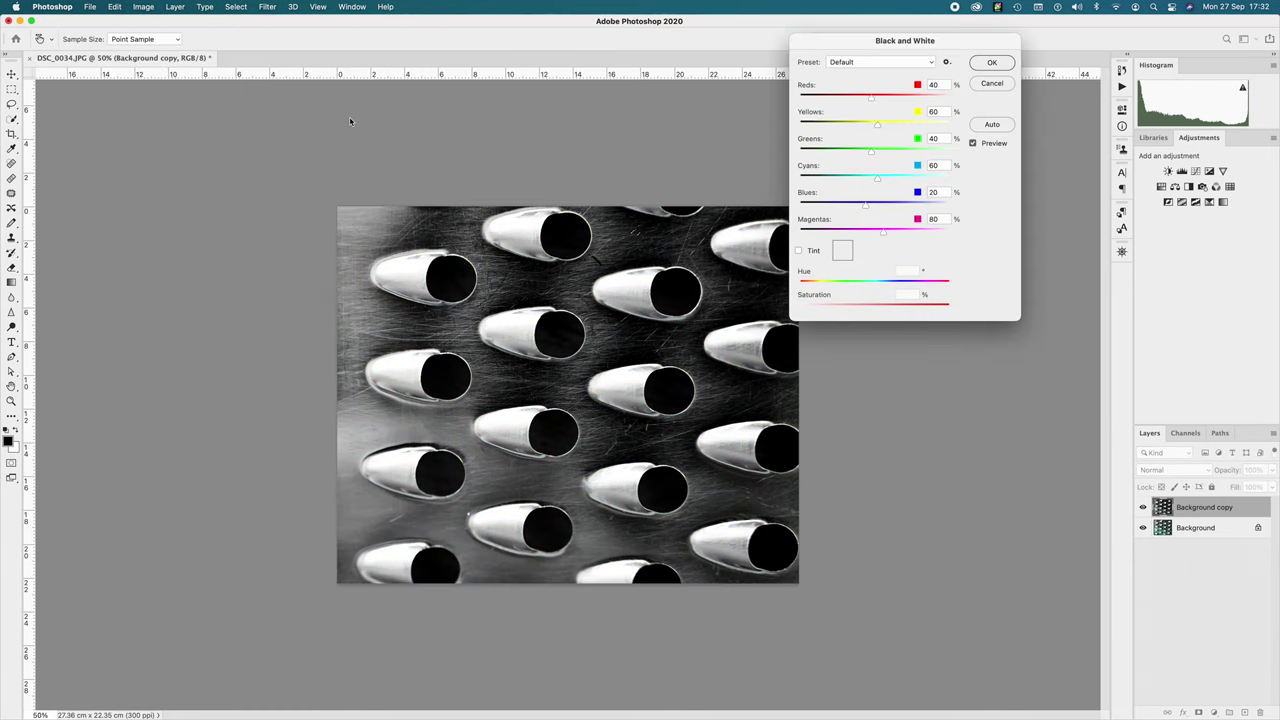
pyautogui.click(904, 64)
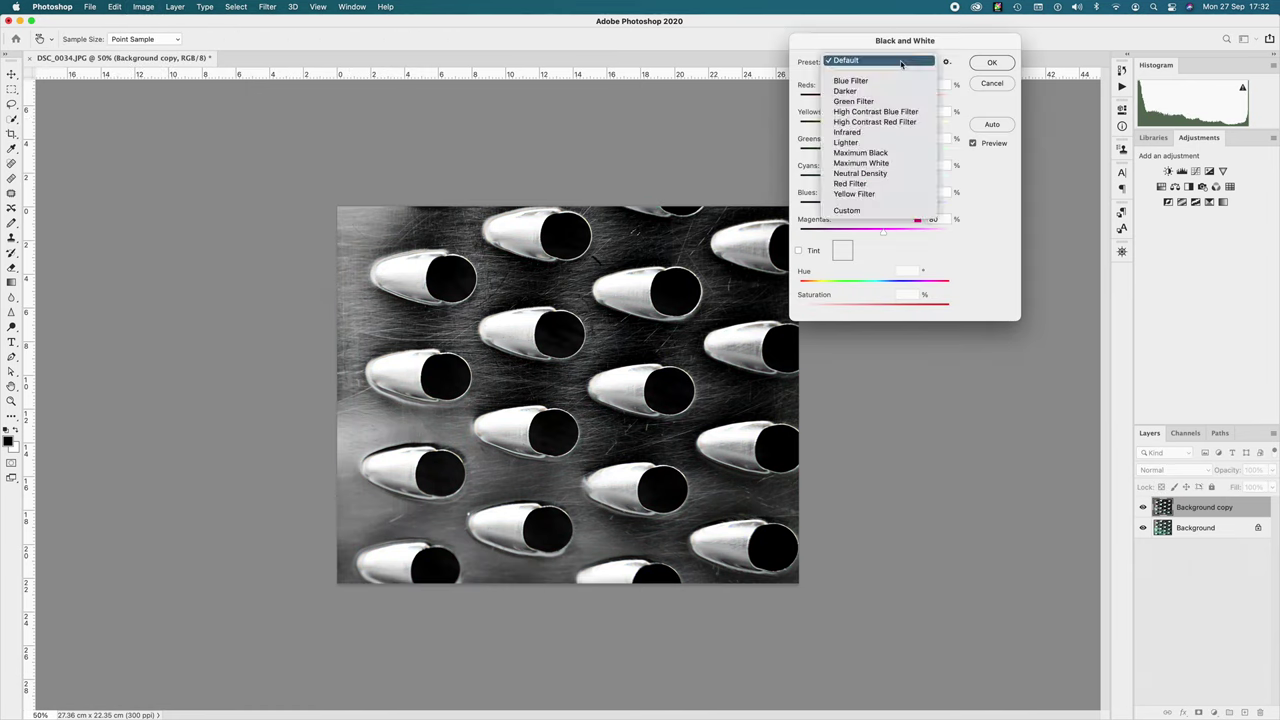
pyautogui.click(898, 81)
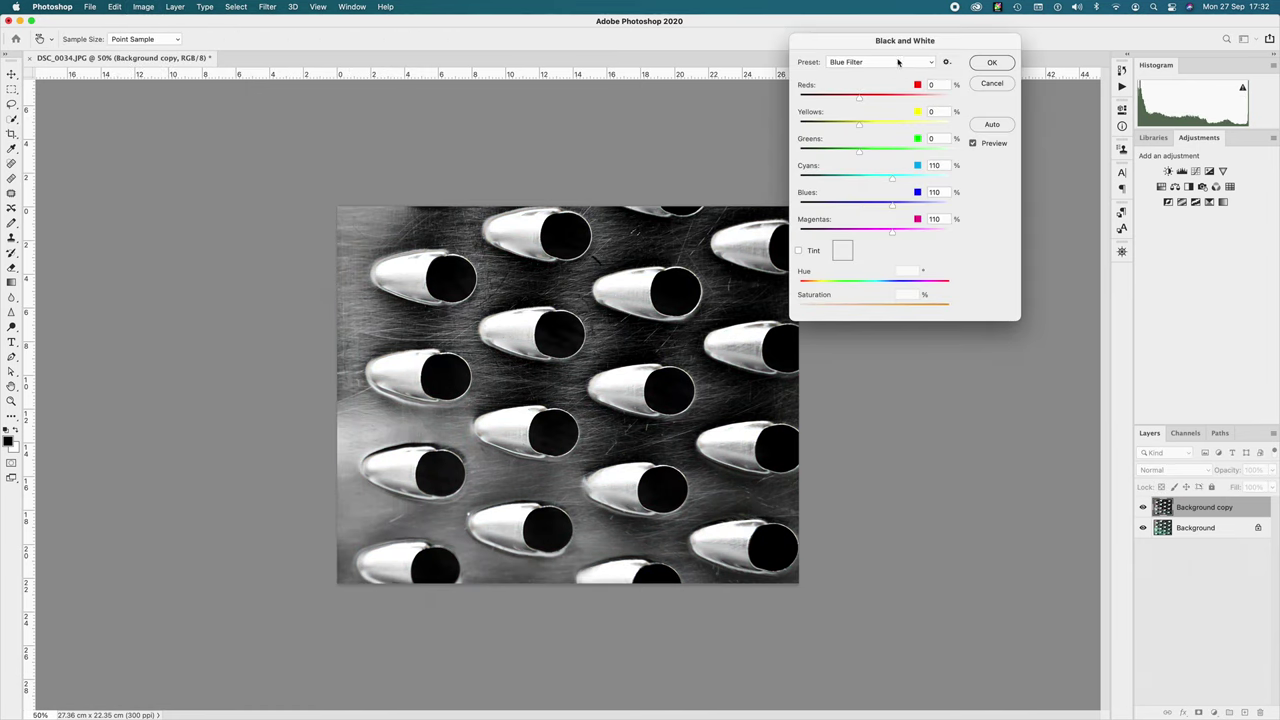
pyautogui.click(898, 62)
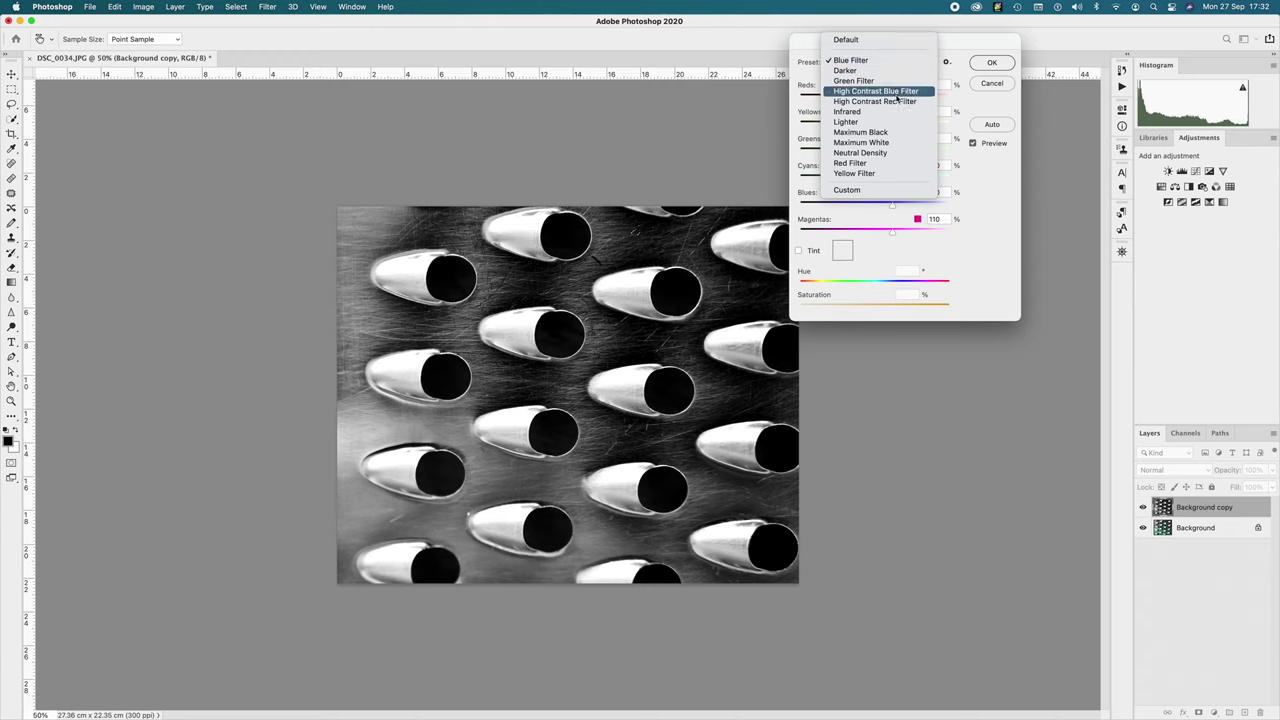
pyautogui.click(897, 92)
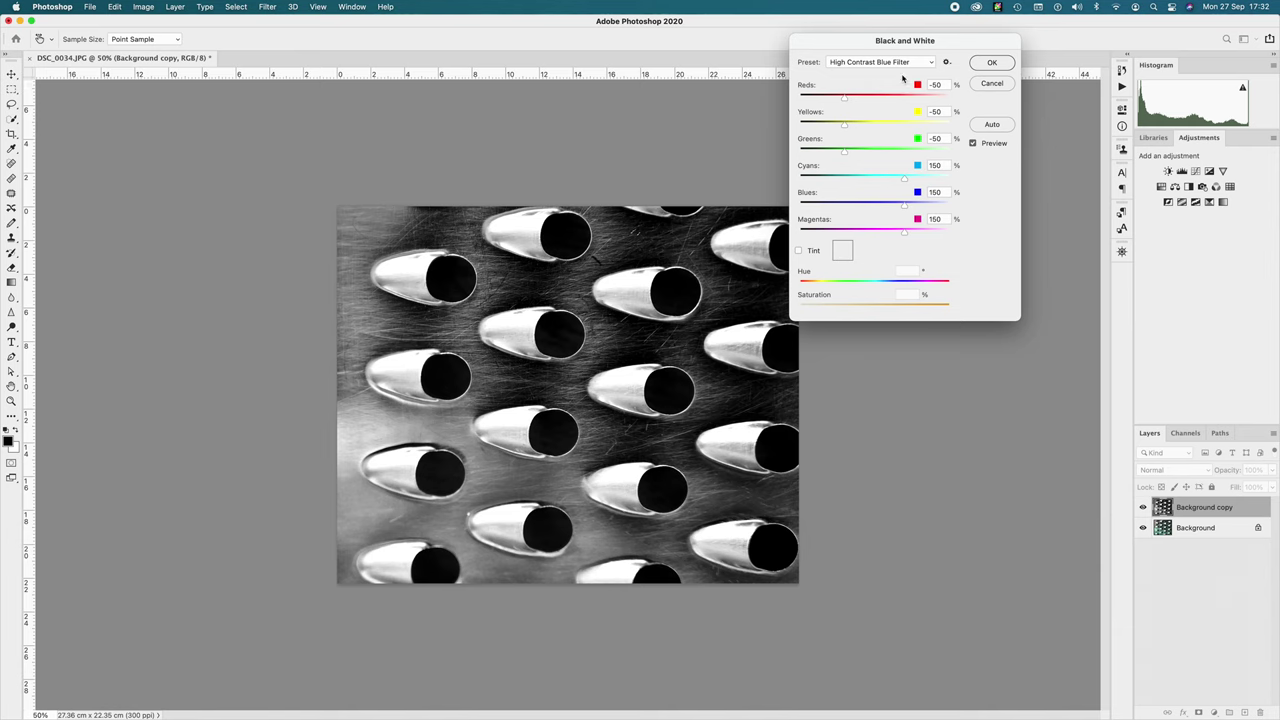
pyautogui.click(980, 84)
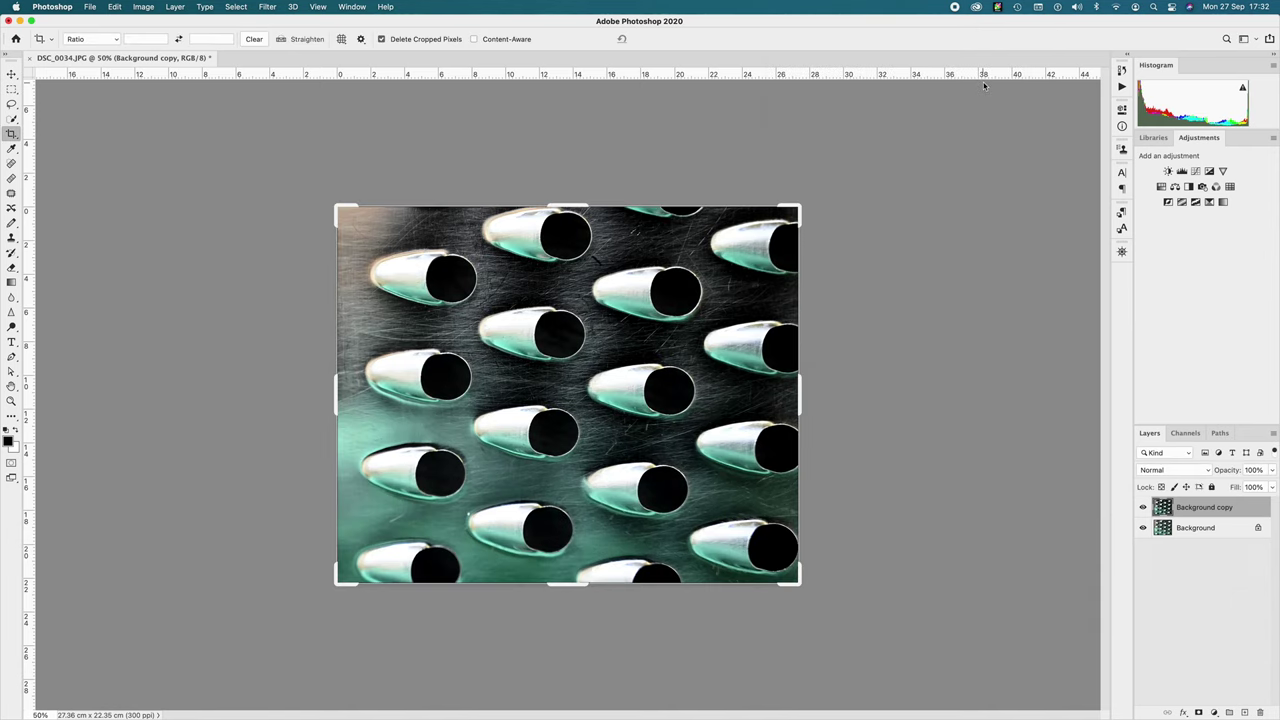
# Step: Add a Gradient Map and pick the black-to-white preset from the Basics gradients
pyautogui.click(145, 8)
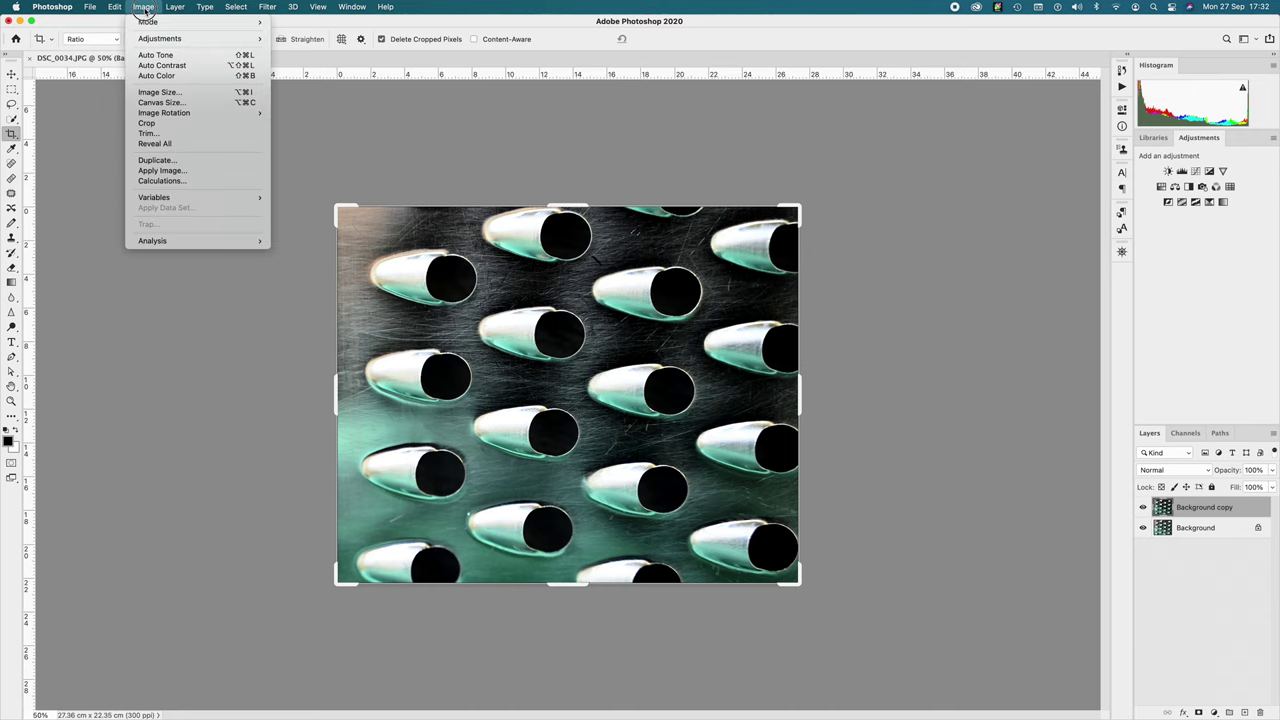
pyautogui.moveTo(147, 40)
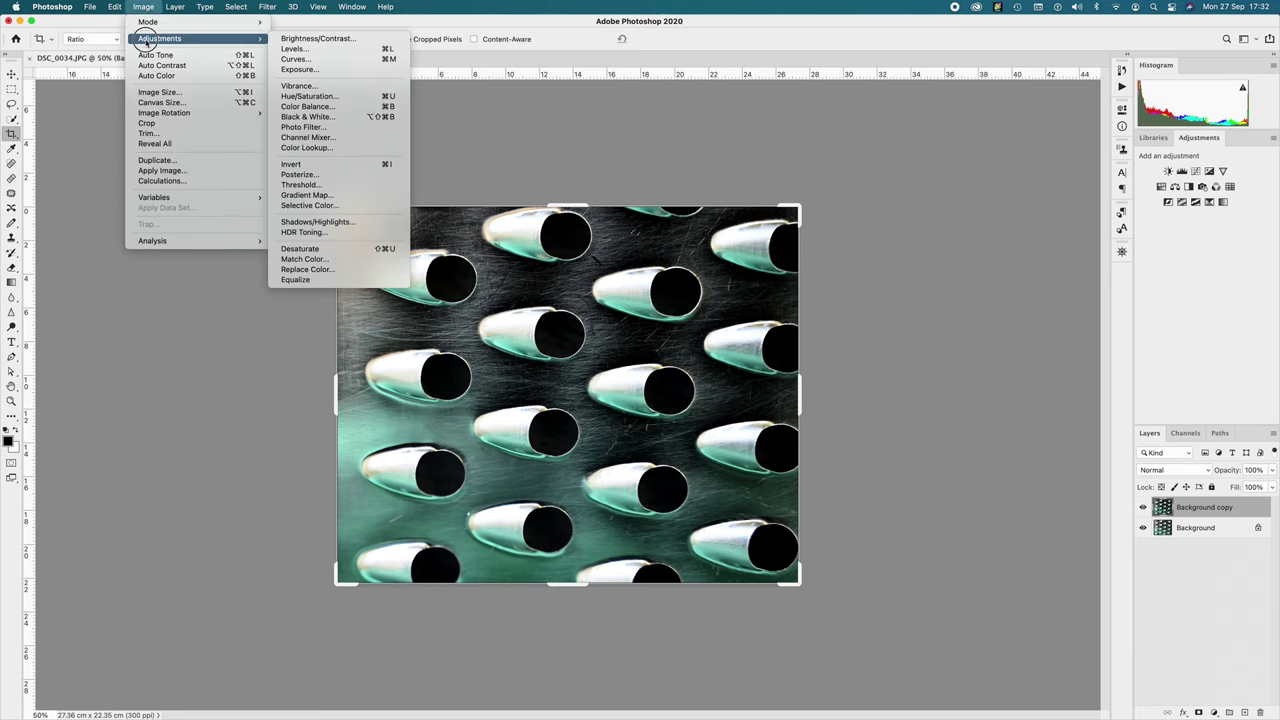
pyautogui.click(366, 196)
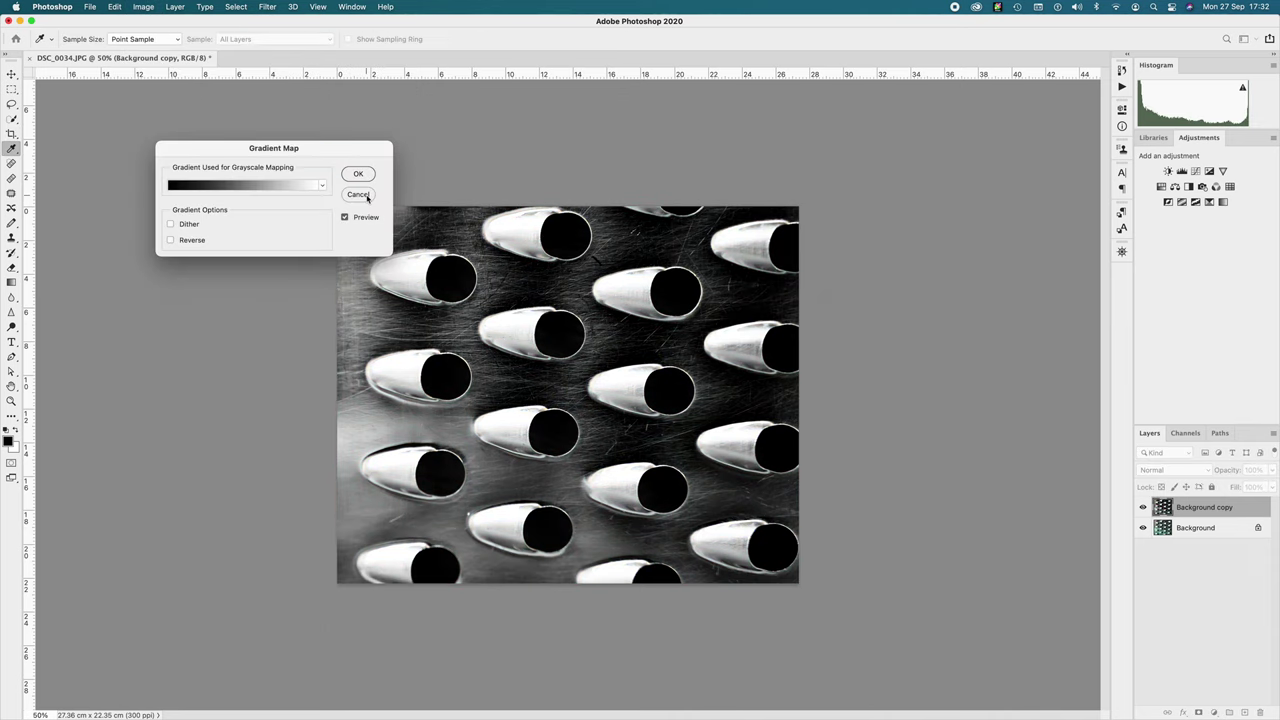
pyautogui.click(322, 187)
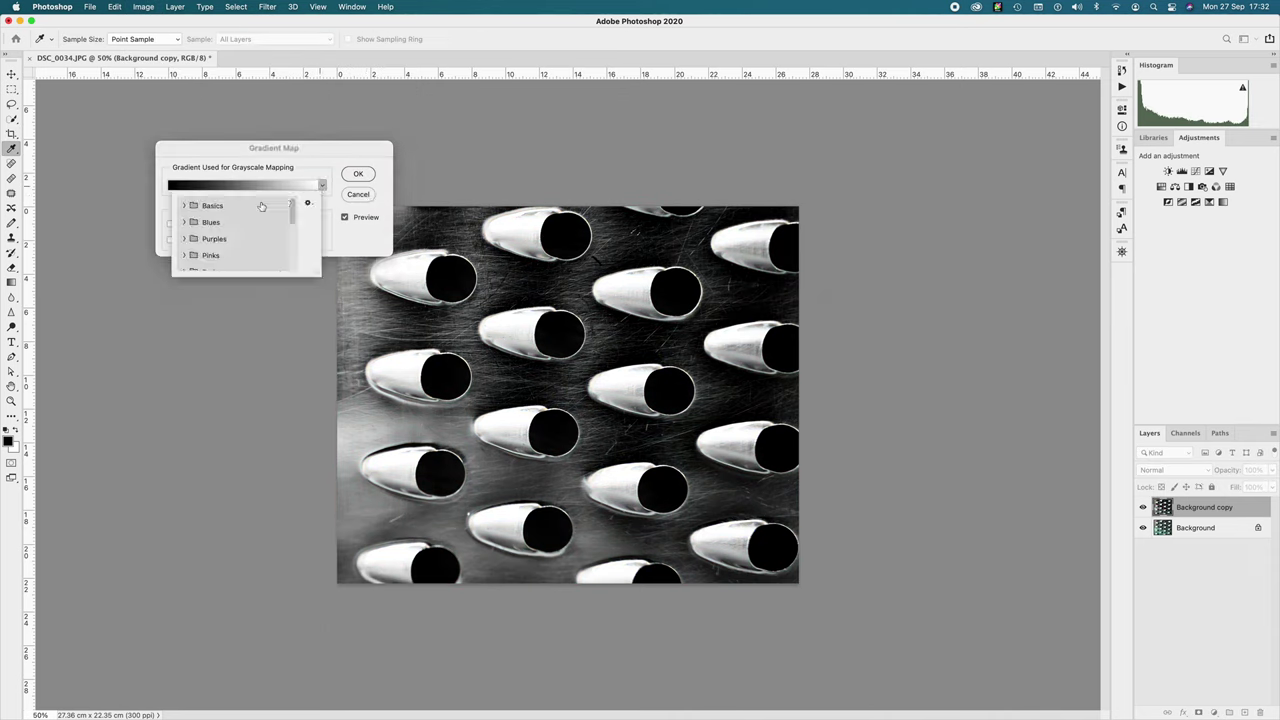
pyautogui.click(184, 206)
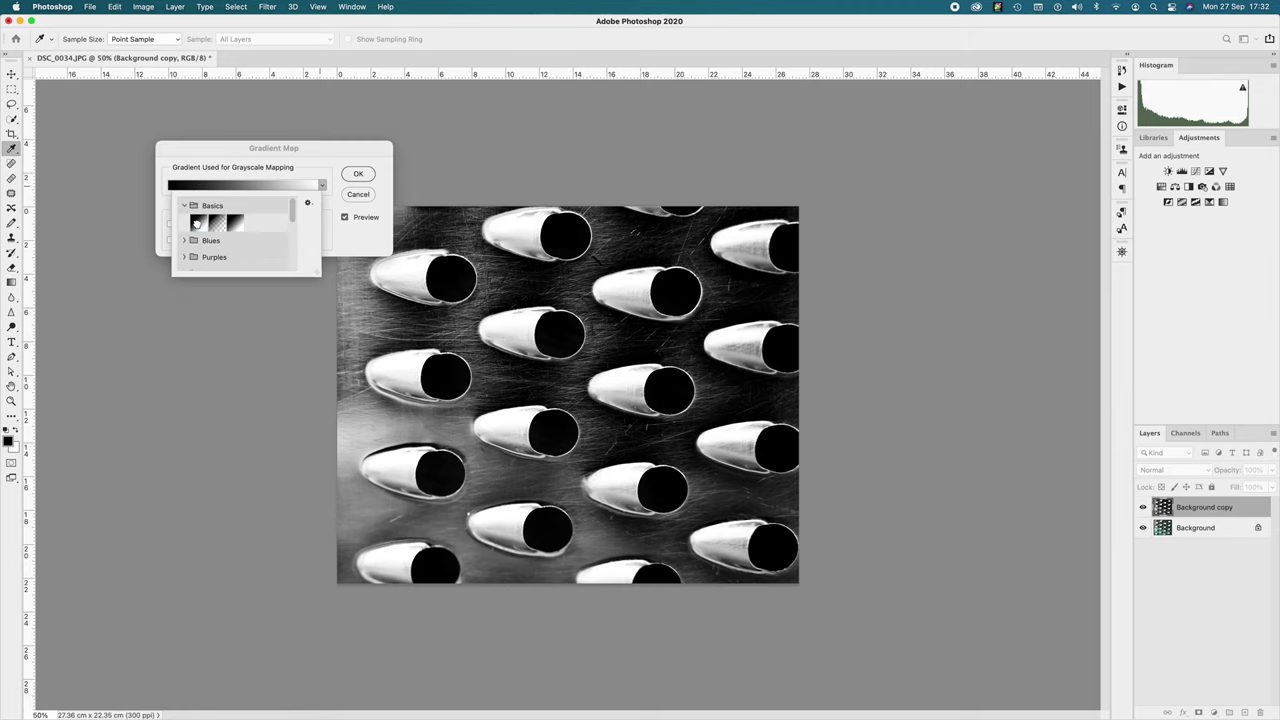
pyautogui.click(235, 226)
pyautogui.click(199, 226)
# Step: Close the presets, compare the gradient map preview on and off, then apply it
pyautogui.click(356, 176)
pyautogui.click(343, 217)
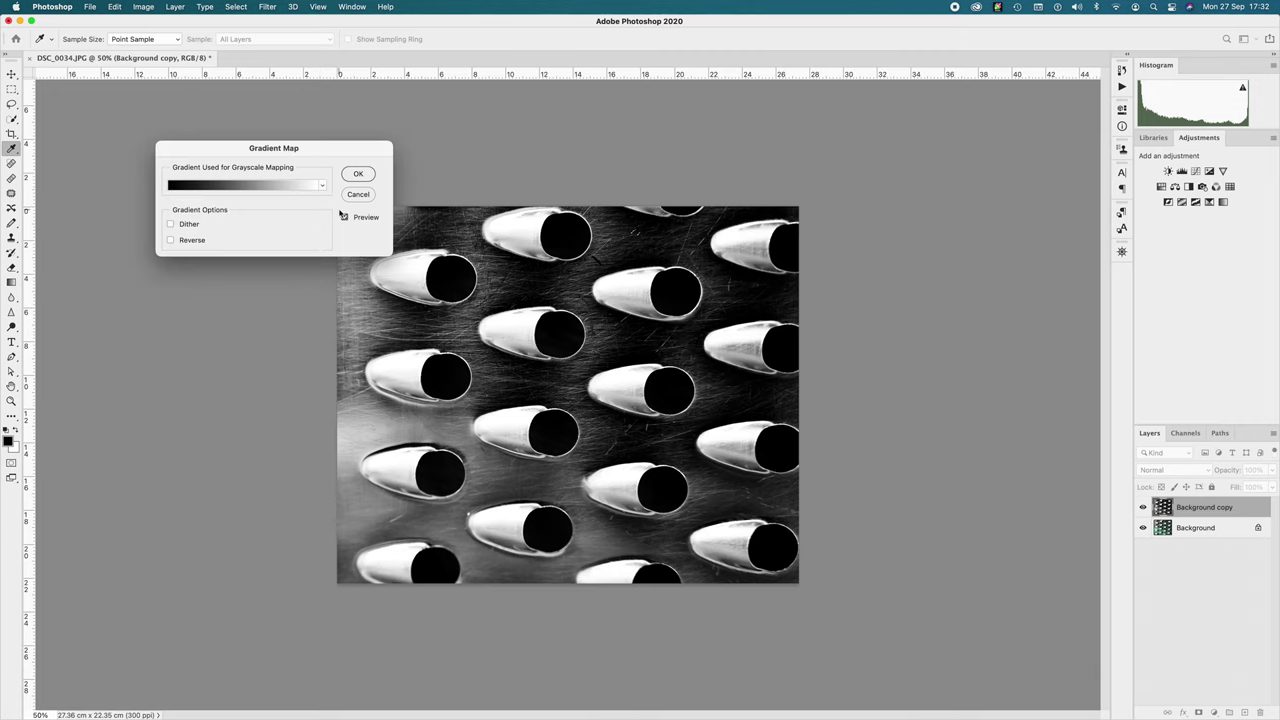
pyautogui.click(345, 219)
pyautogui.click(345, 218)
pyautogui.click(360, 176)
pyautogui.press('c')
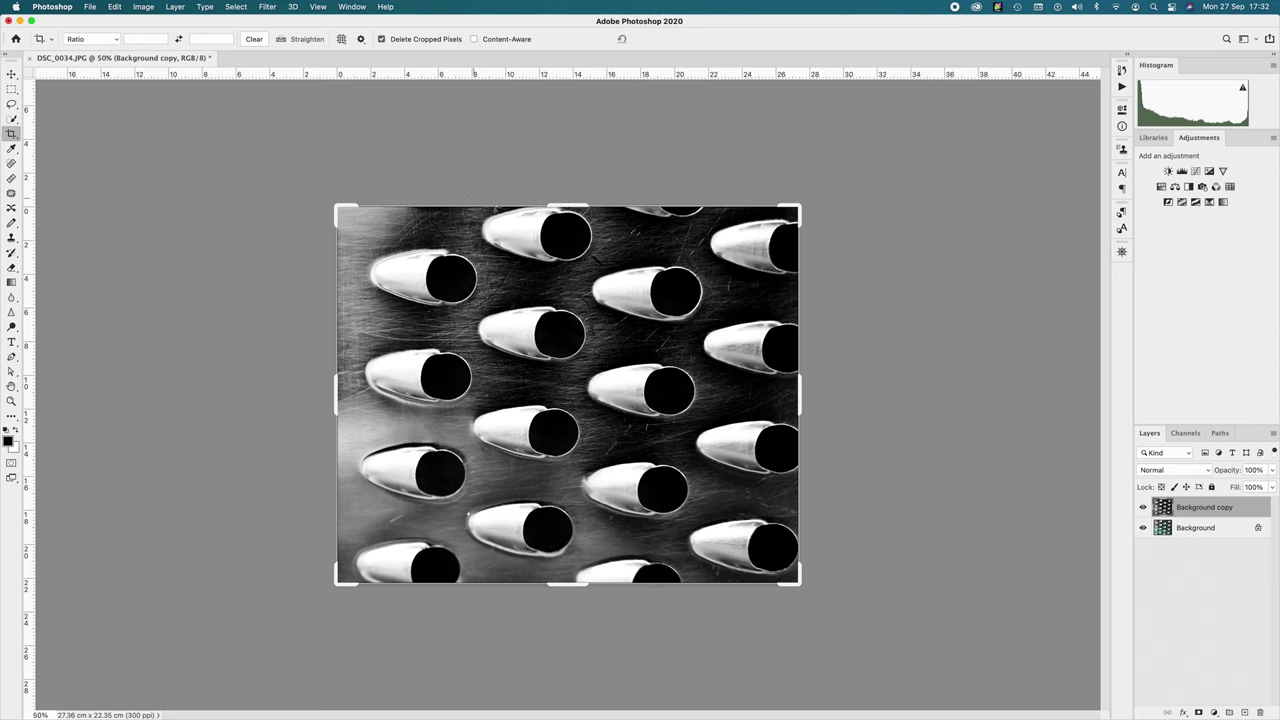
# Step: Toggle the Background copy layer's visibility to compare with the original, then show the History panel
pyautogui.click(1143, 510)
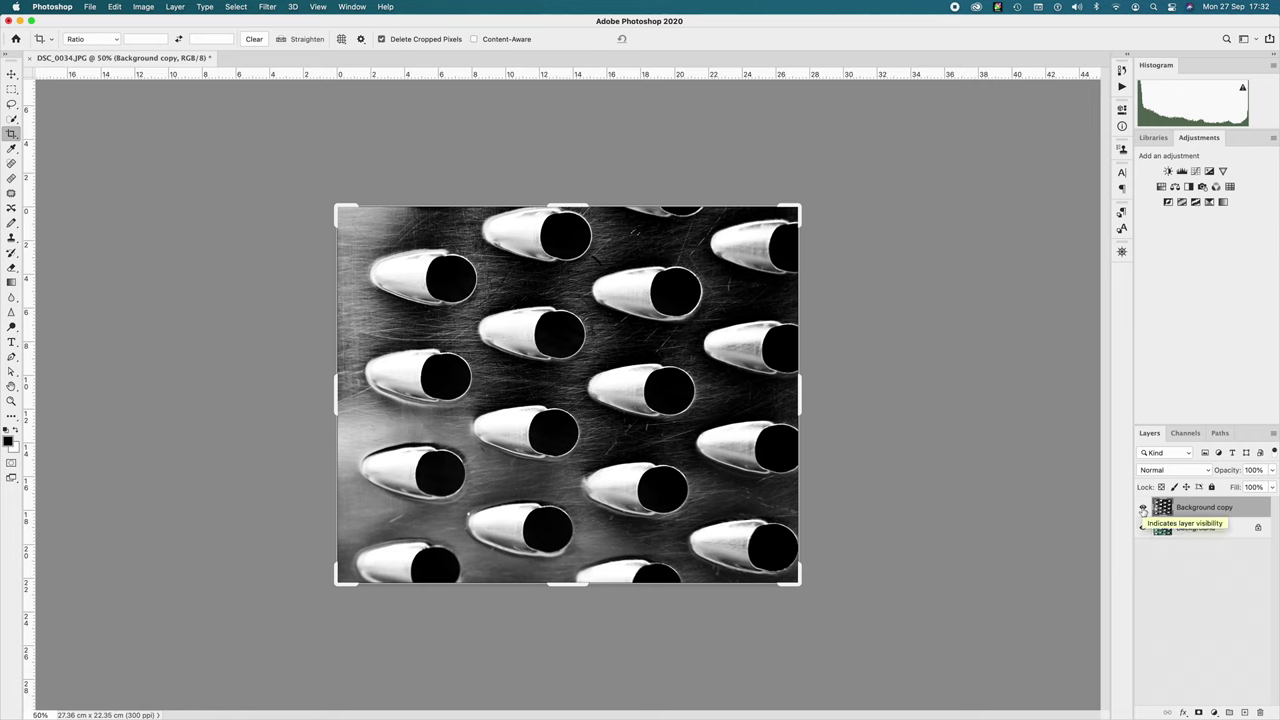
pyautogui.click(1143, 508)
pyautogui.click(1143, 508)
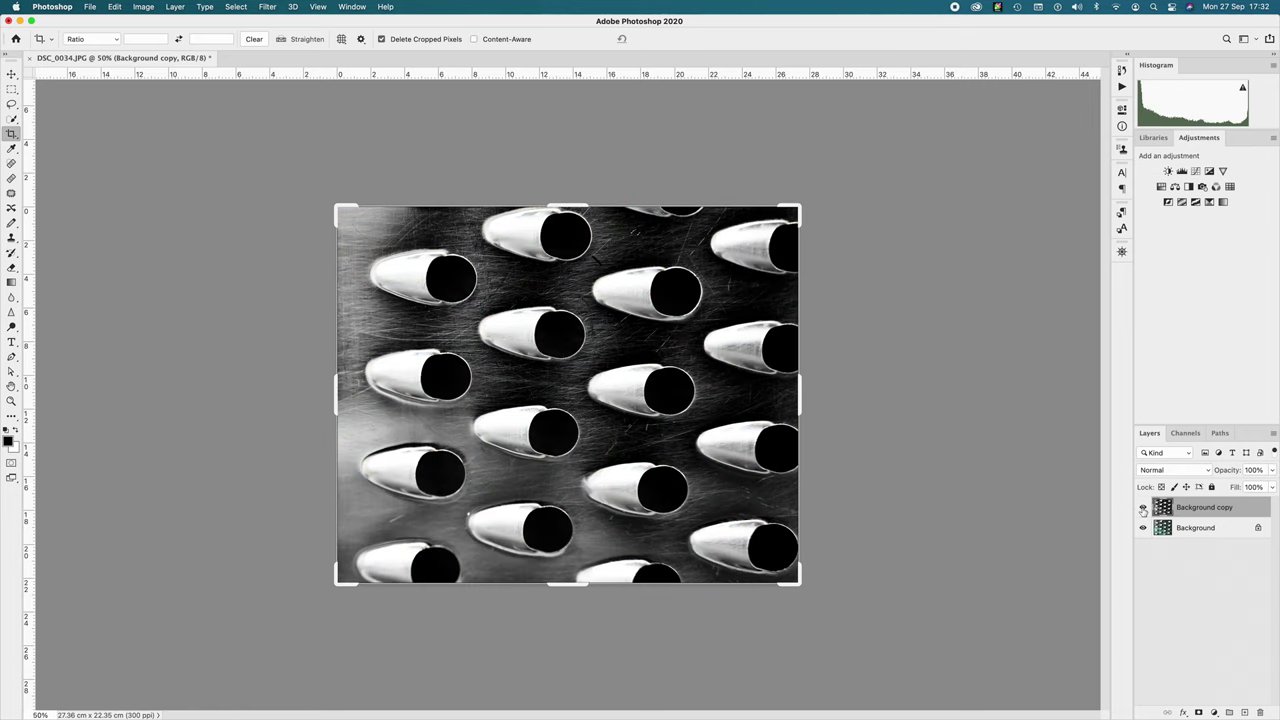
pyautogui.click(1122, 71)
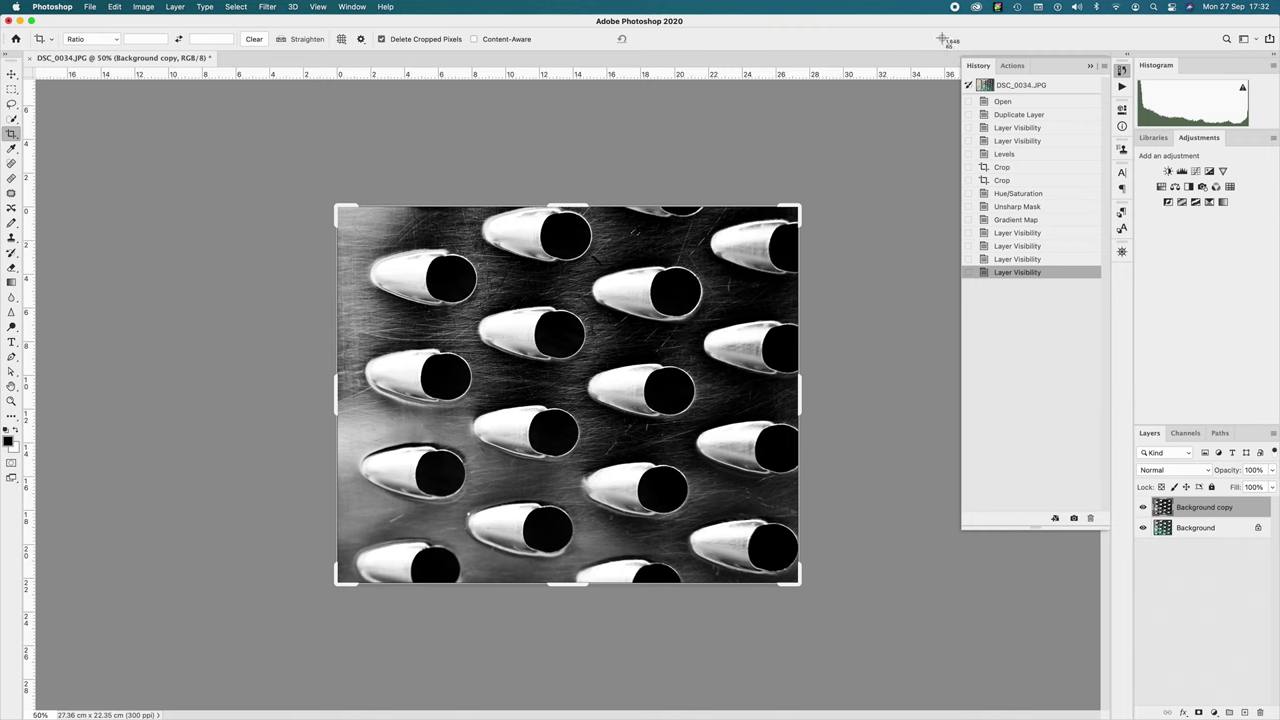
# Step: Screenshot part of the screen, then hide and reshow Background copy while drawing a straighten line
pyautogui.moveTo(955, 44); pyautogui.dragTo(1110, 292)
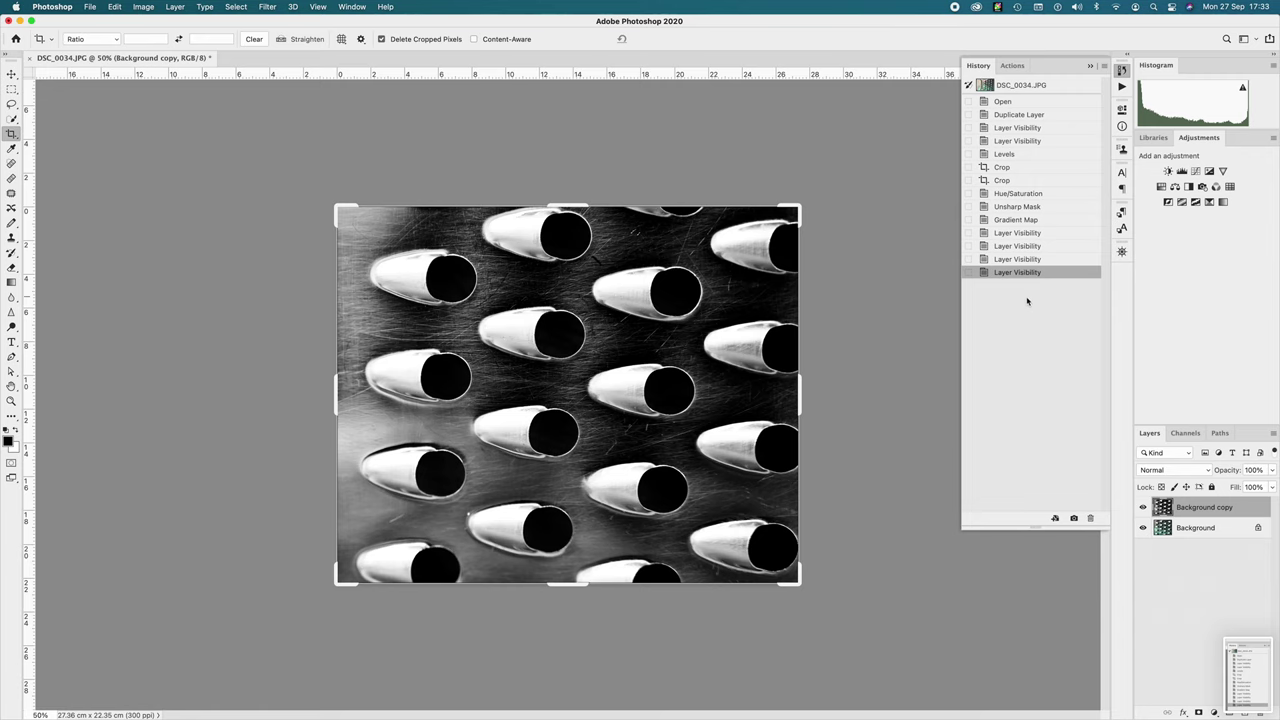
pyautogui.click(1143, 507)
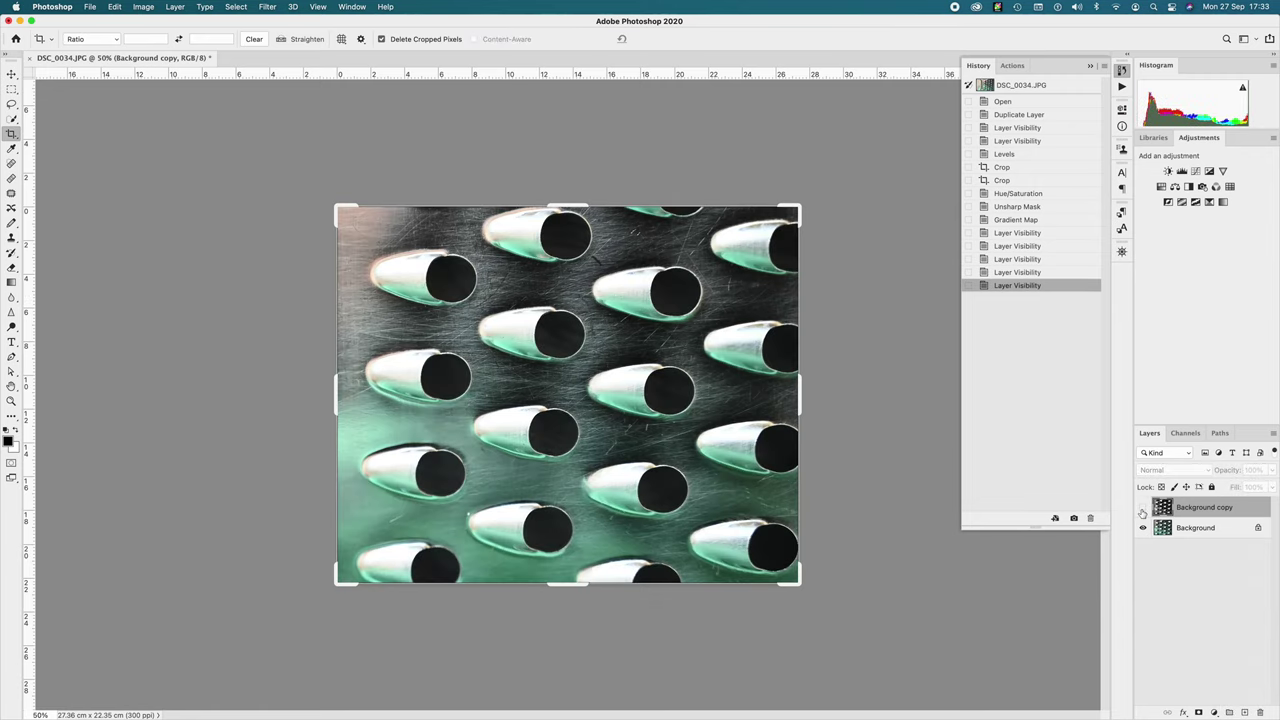
pyautogui.press('super')
pyautogui.moveTo(336, 205); pyautogui.dragTo(803, 588)
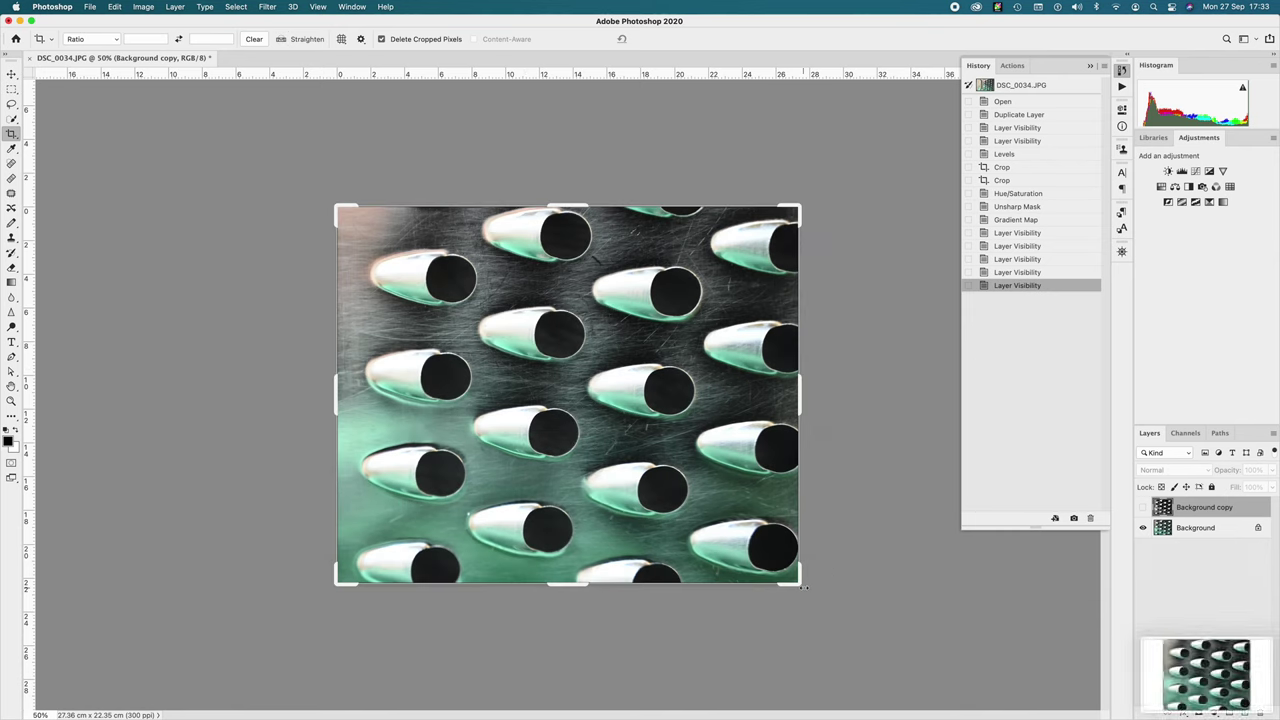
pyautogui.click(1143, 507)
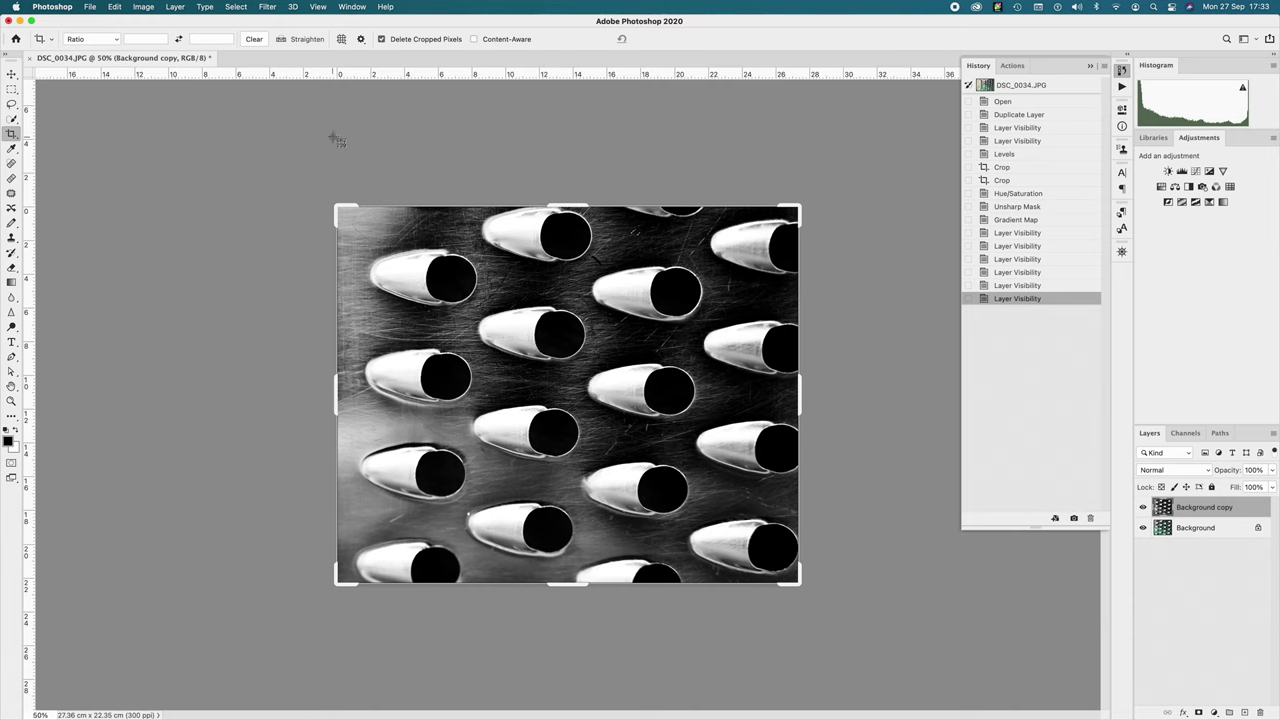
# Step: Drag a new crop area over the photo and collapse the History panel
pyautogui.moveTo(330, 194); pyautogui.dragTo(810, 594)
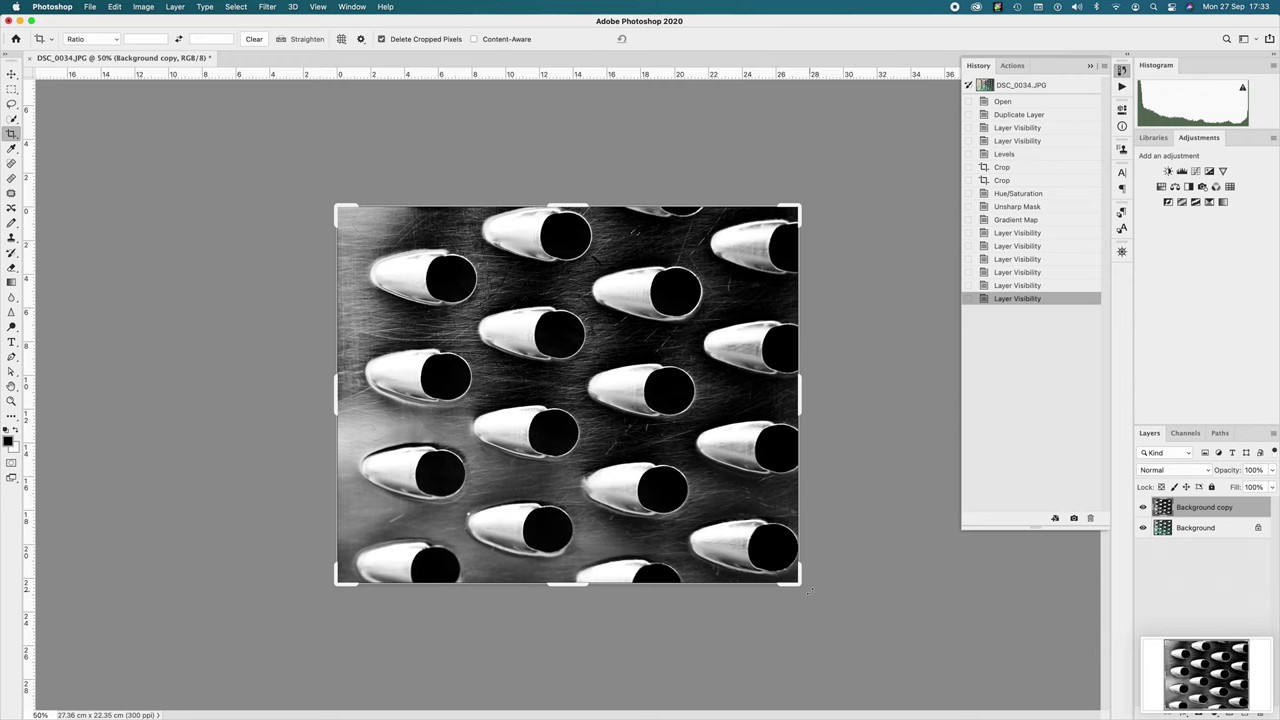
pyautogui.click(1090, 66)
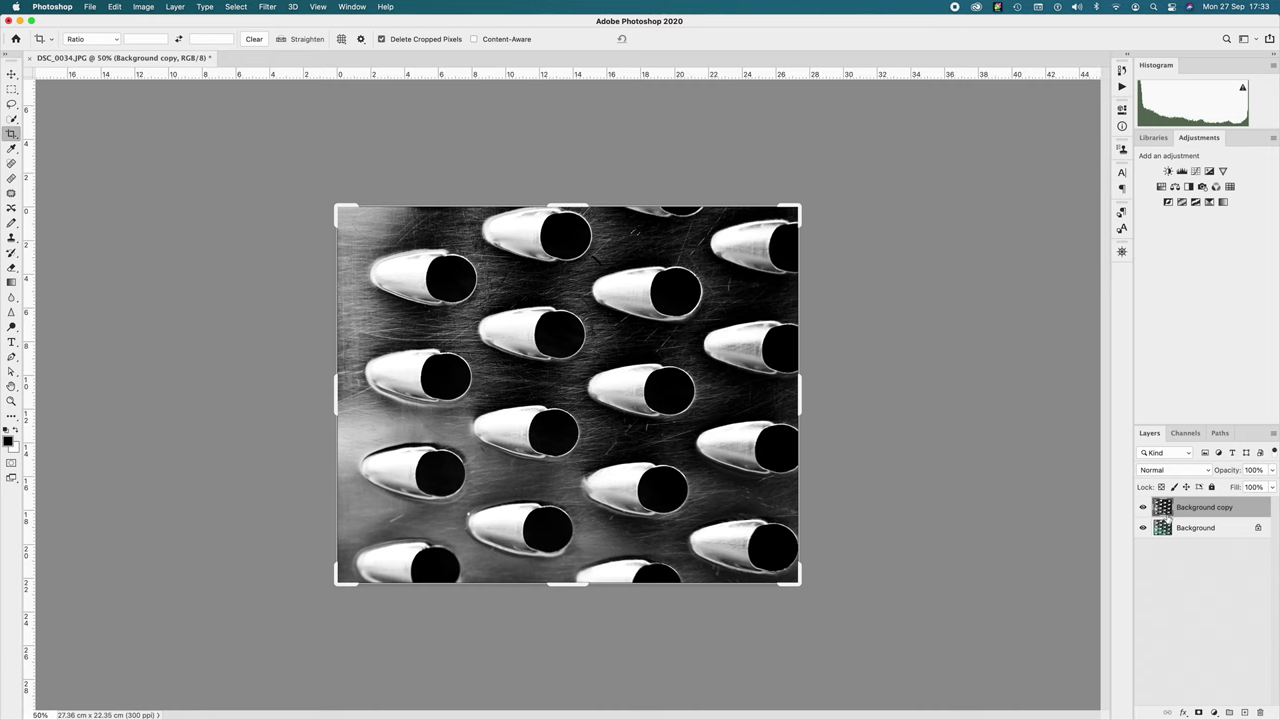
pyautogui.click(90, 8)
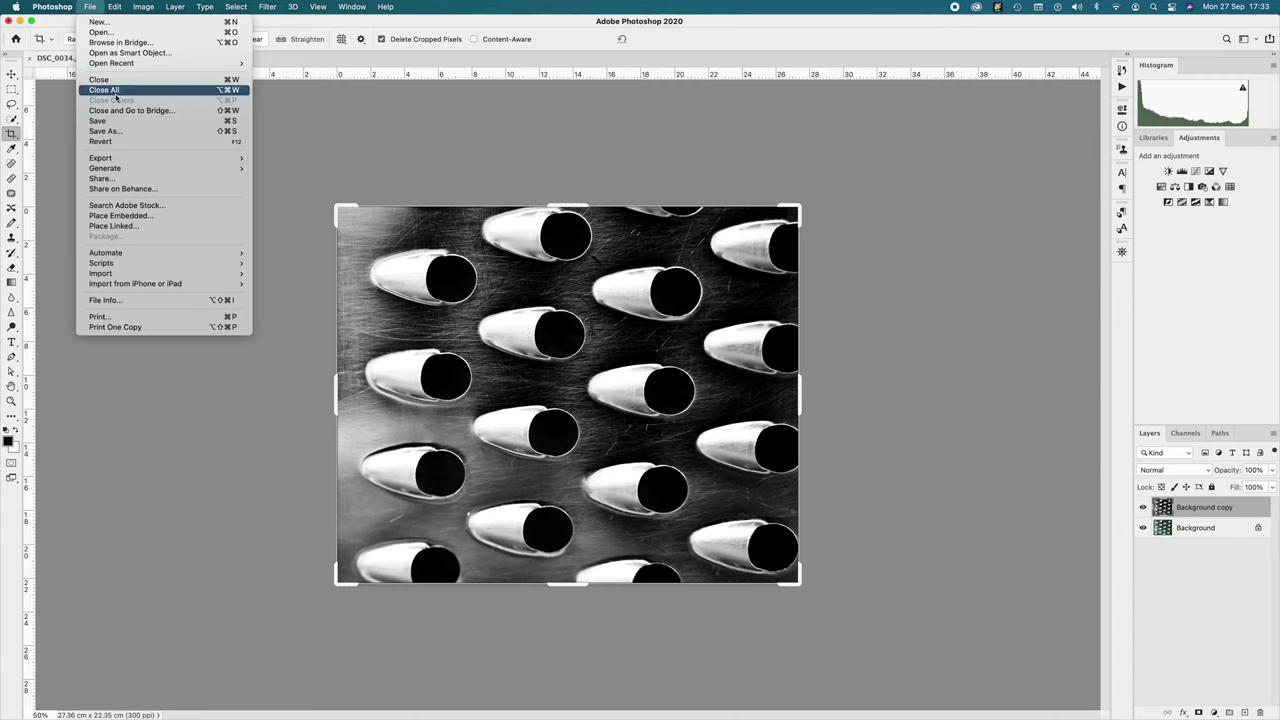
# Step: Save a copy on the computer as JPEG 'Edit DSC_0034.jpg' in Shoot 1 at quality 12
pyautogui.click(121, 131)
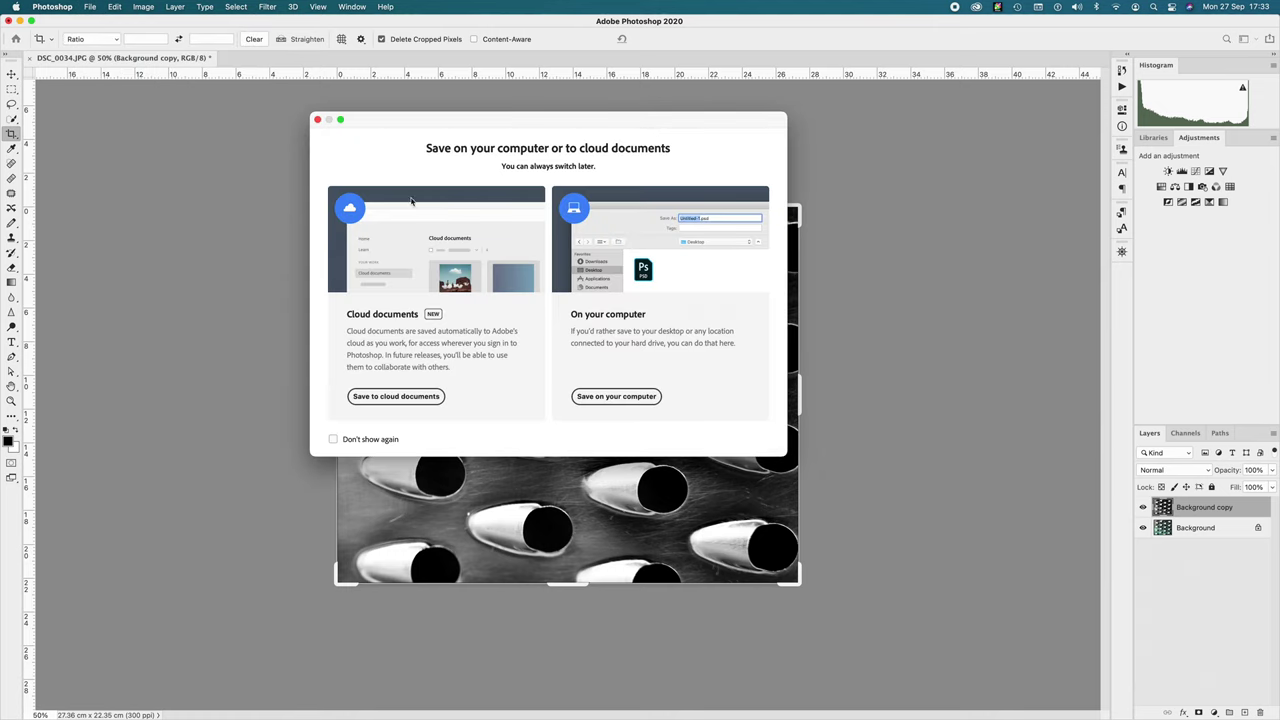
pyautogui.click(603, 399)
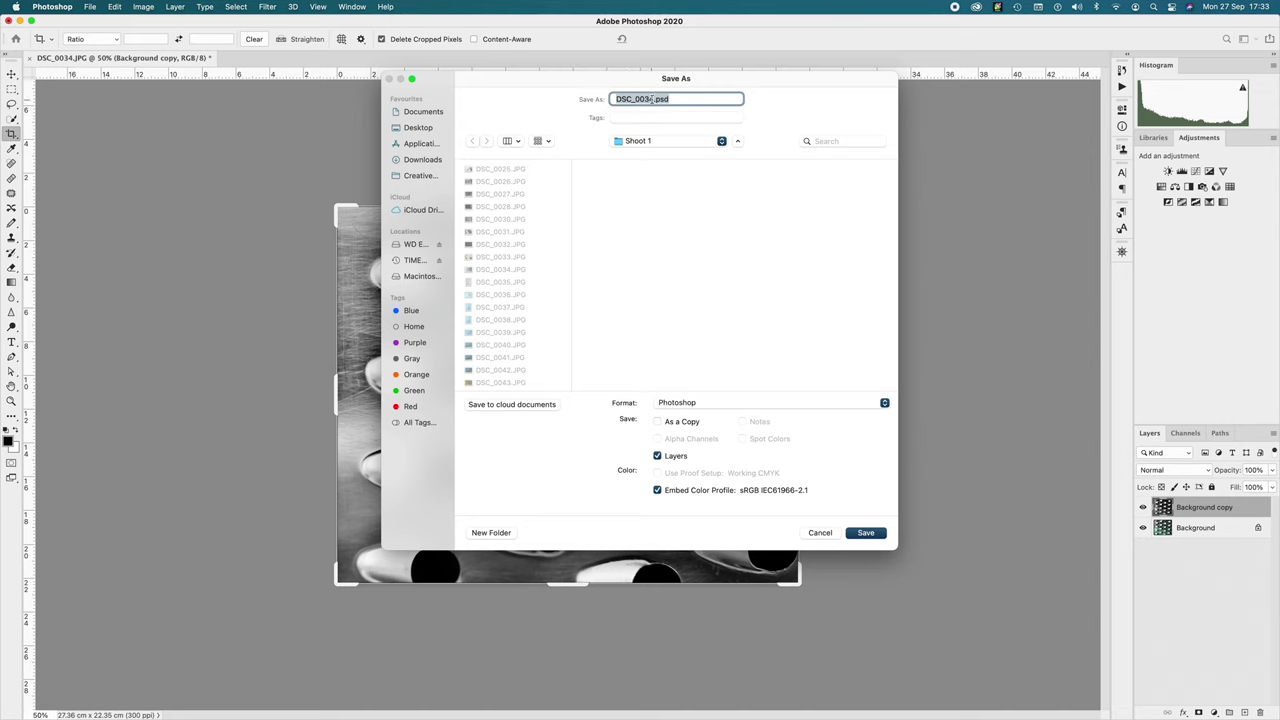
pyautogui.click(651, 99)
pyautogui.click(617, 99)
pyautogui.write('Edit')
pyautogui.click(752, 405)
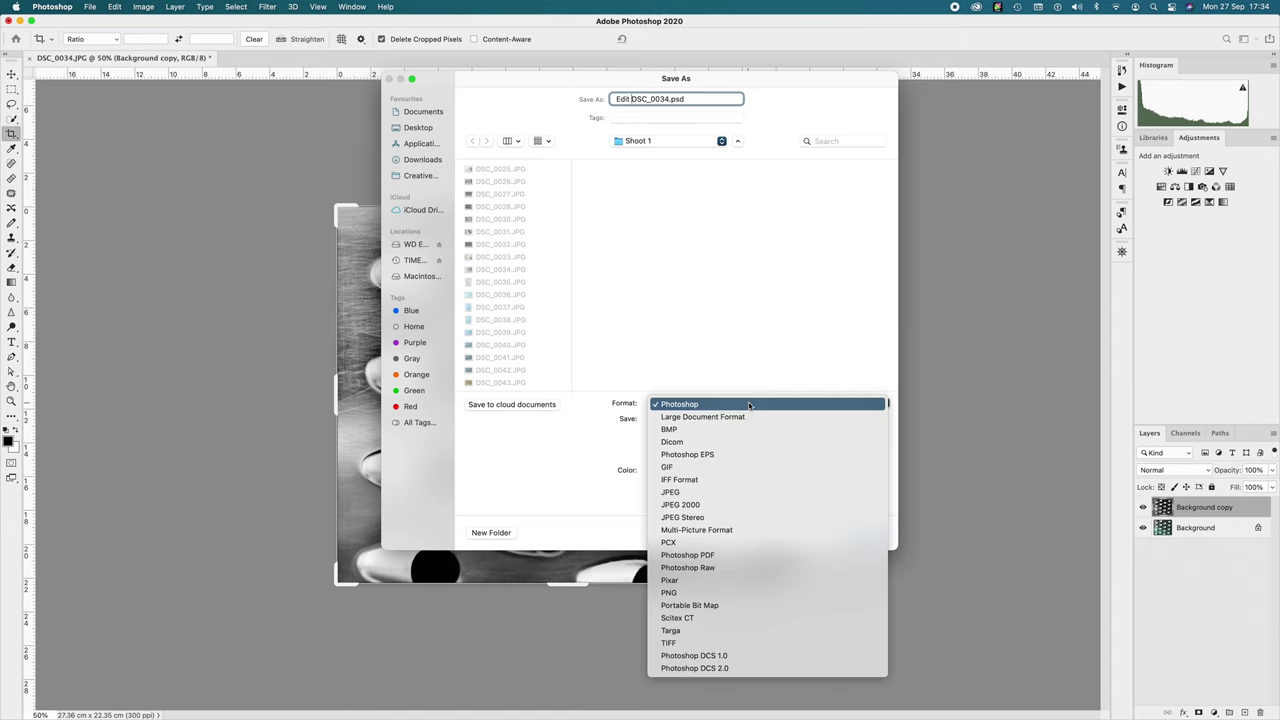
pyautogui.click(738, 492)
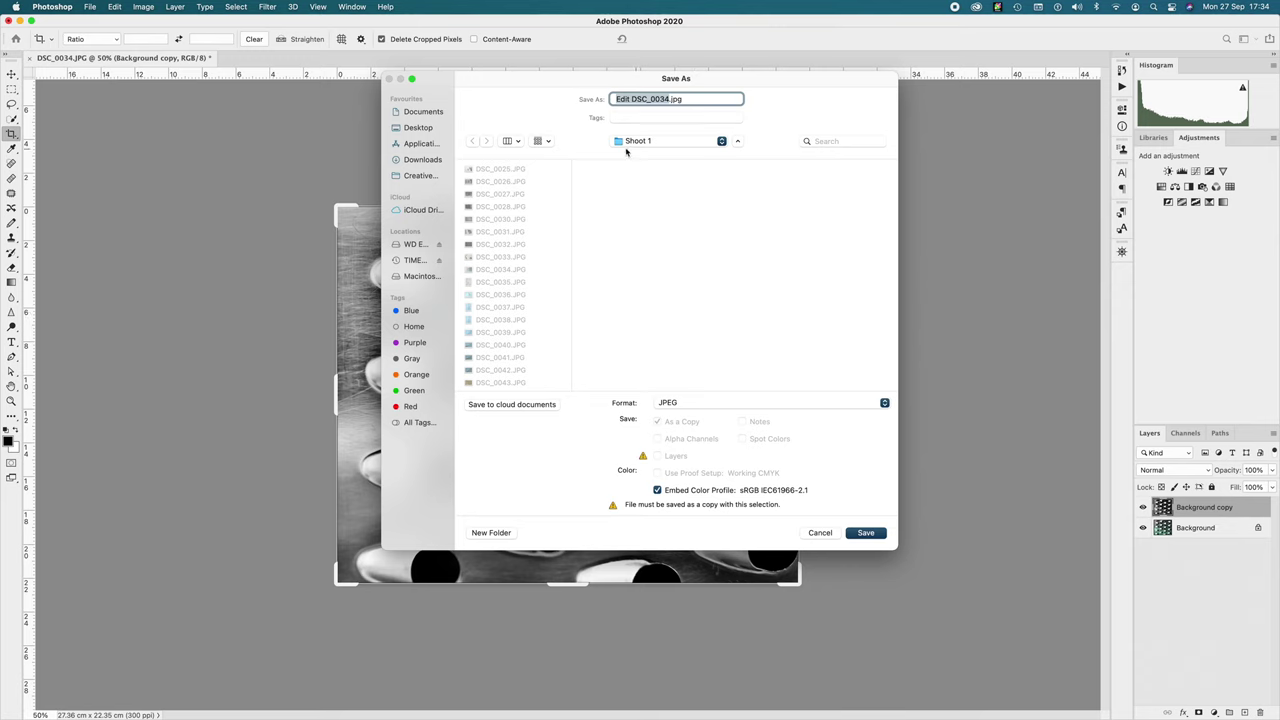
pyautogui.click(865, 536)
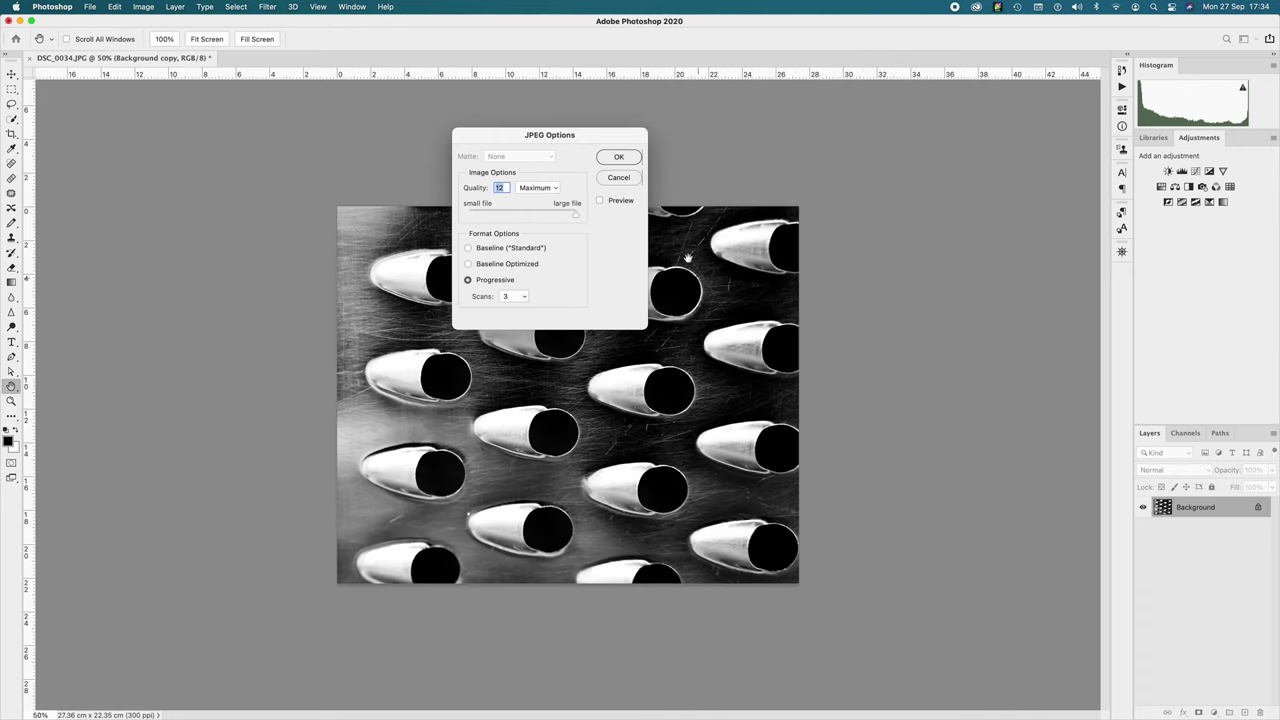
pyautogui.click(617, 158)
pyautogui.press('c')
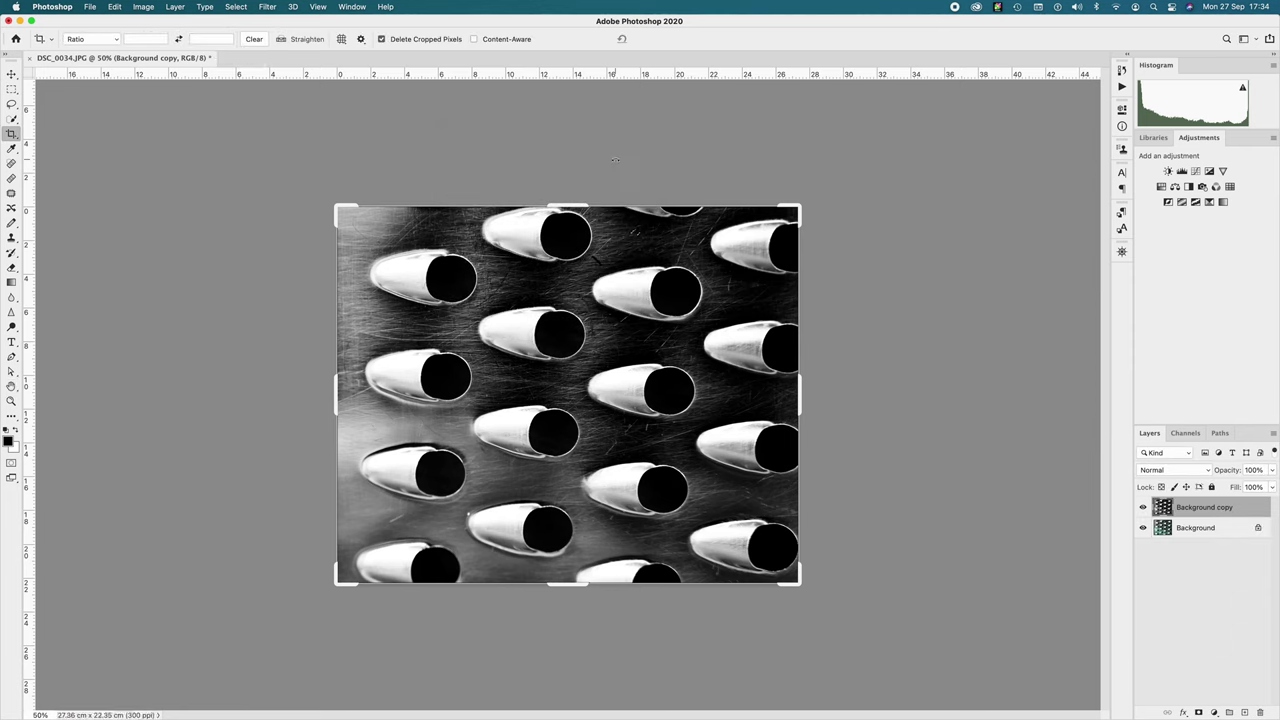
# Step: Close DSC_0034.JPG without saving, after backing out of an accidental save prompt
pyautogui.click(33, 61)
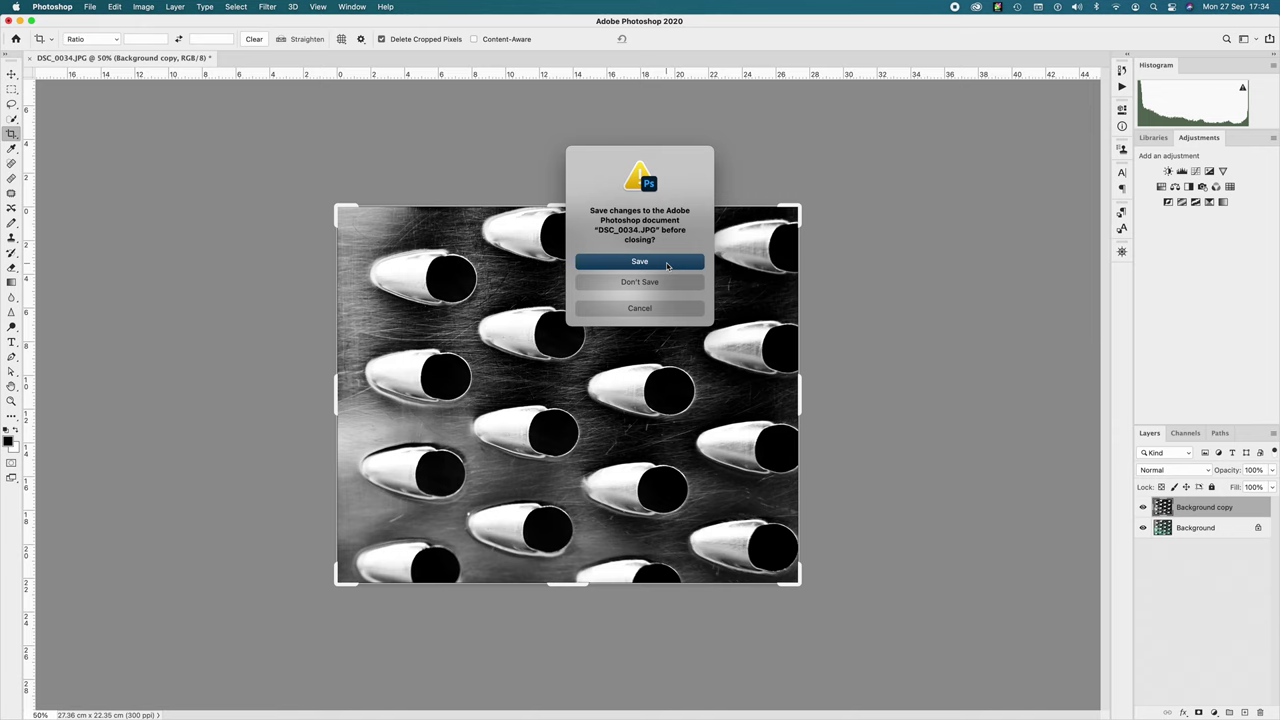
pyautogui.click(668, 265)
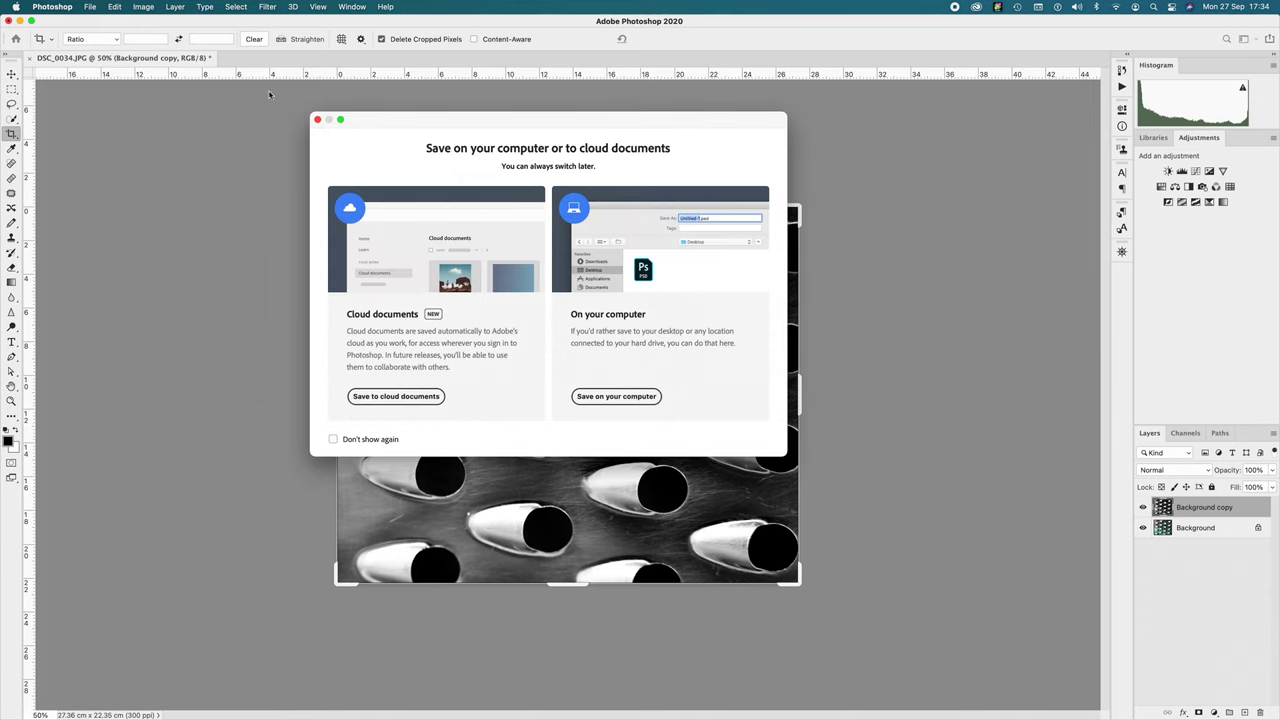
pyautogui.click(317, 120)
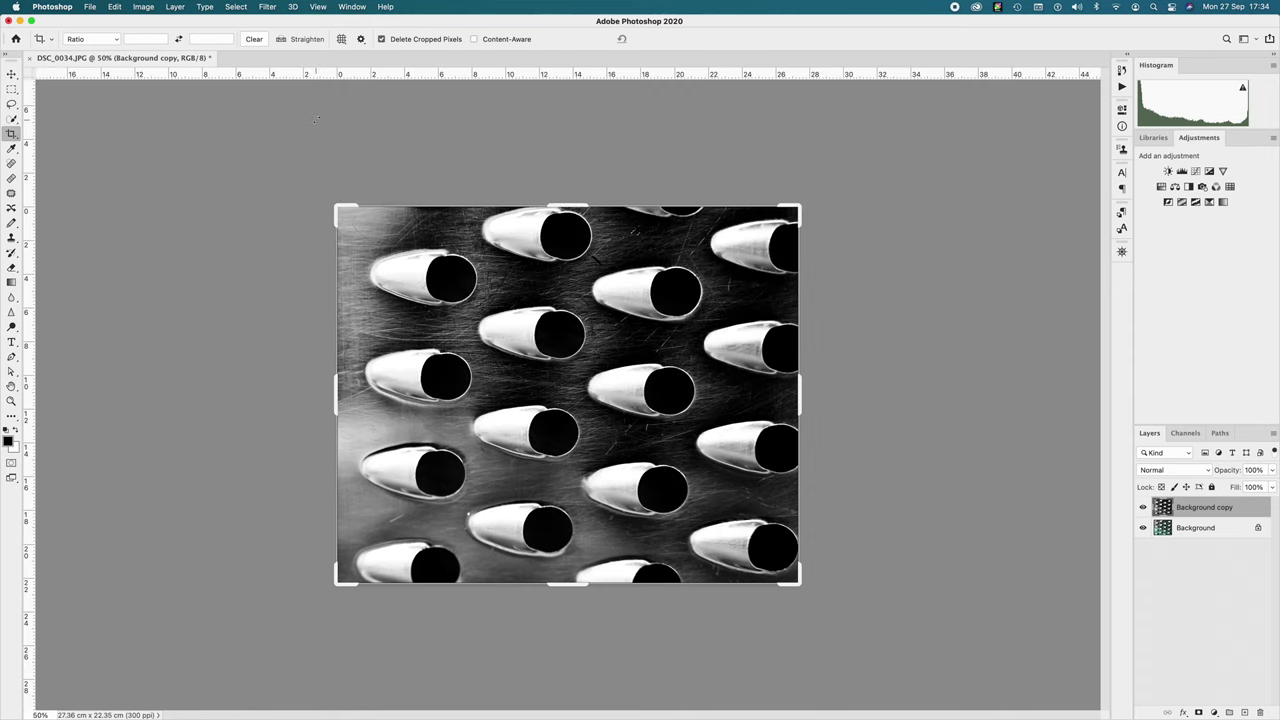
pyautogui.click(31, 57)
pyautogui.click(655, 284)
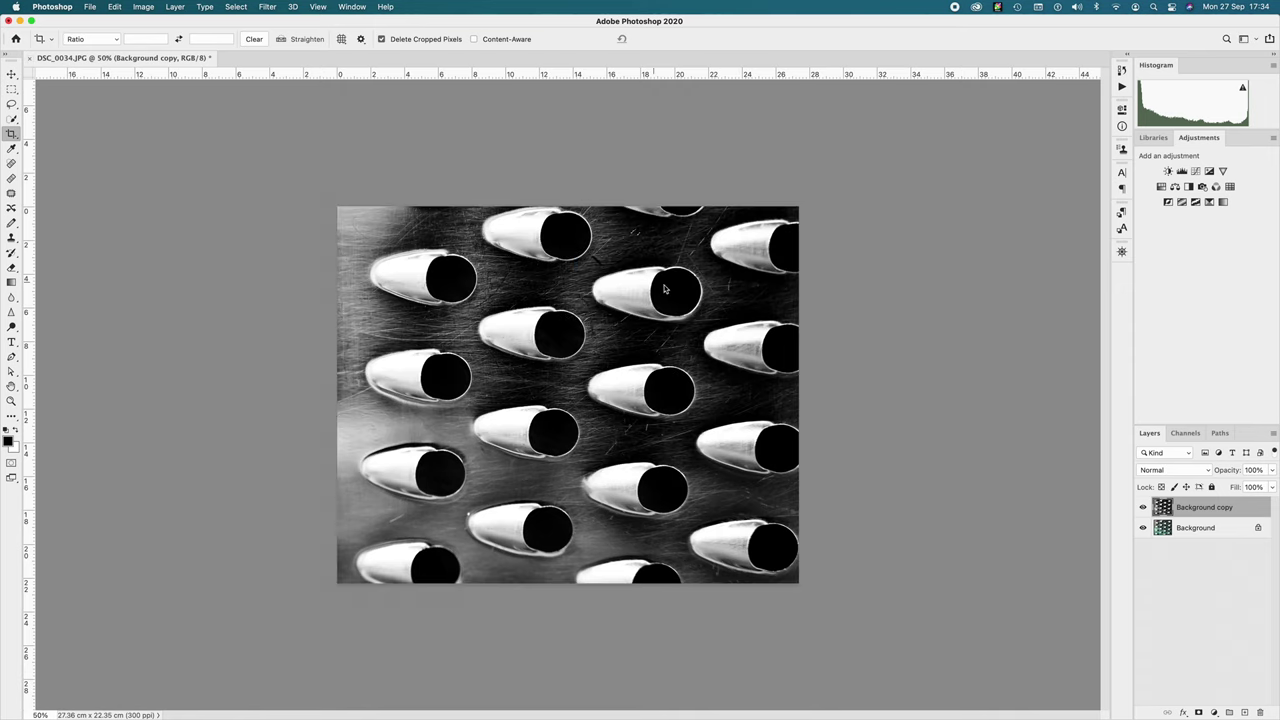
# Step: Open the colour, black-and-white and History screenshots in Preview and arrange them side by side
pyautogui.click(19, 21)
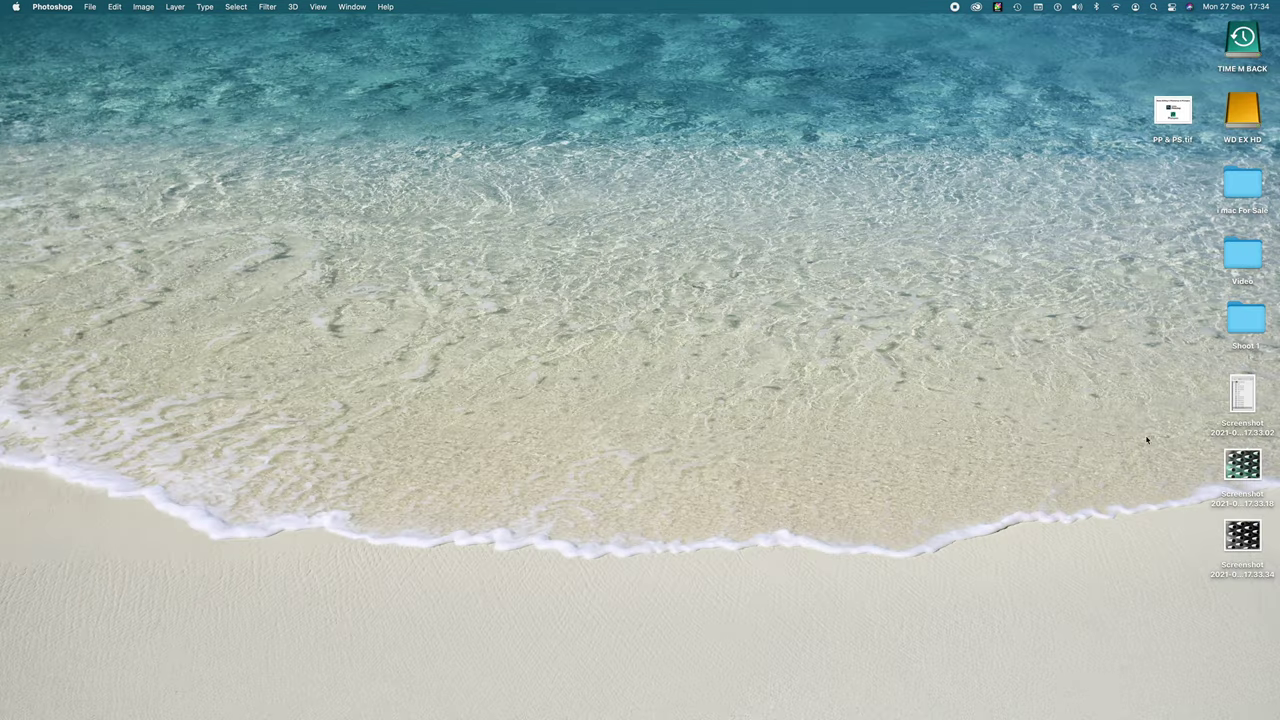
pyautogui.click(1240, 466)
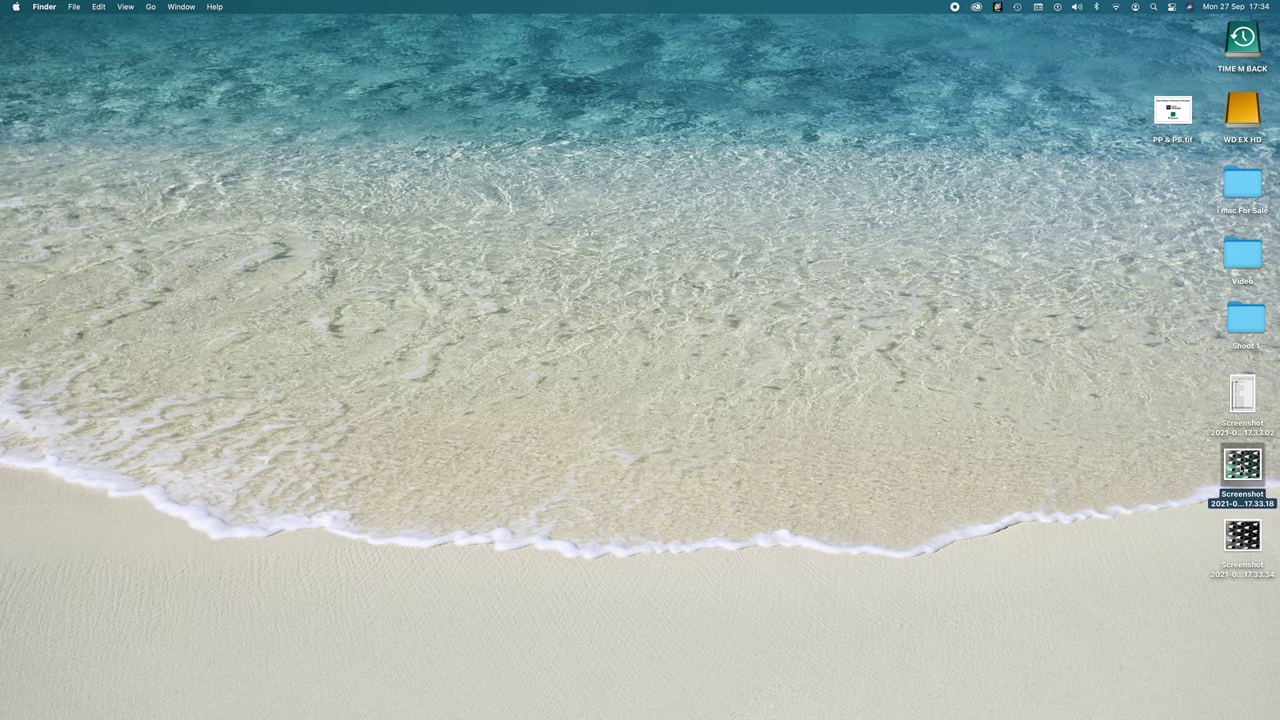
pyautogui.doubleClick(1242, 466)
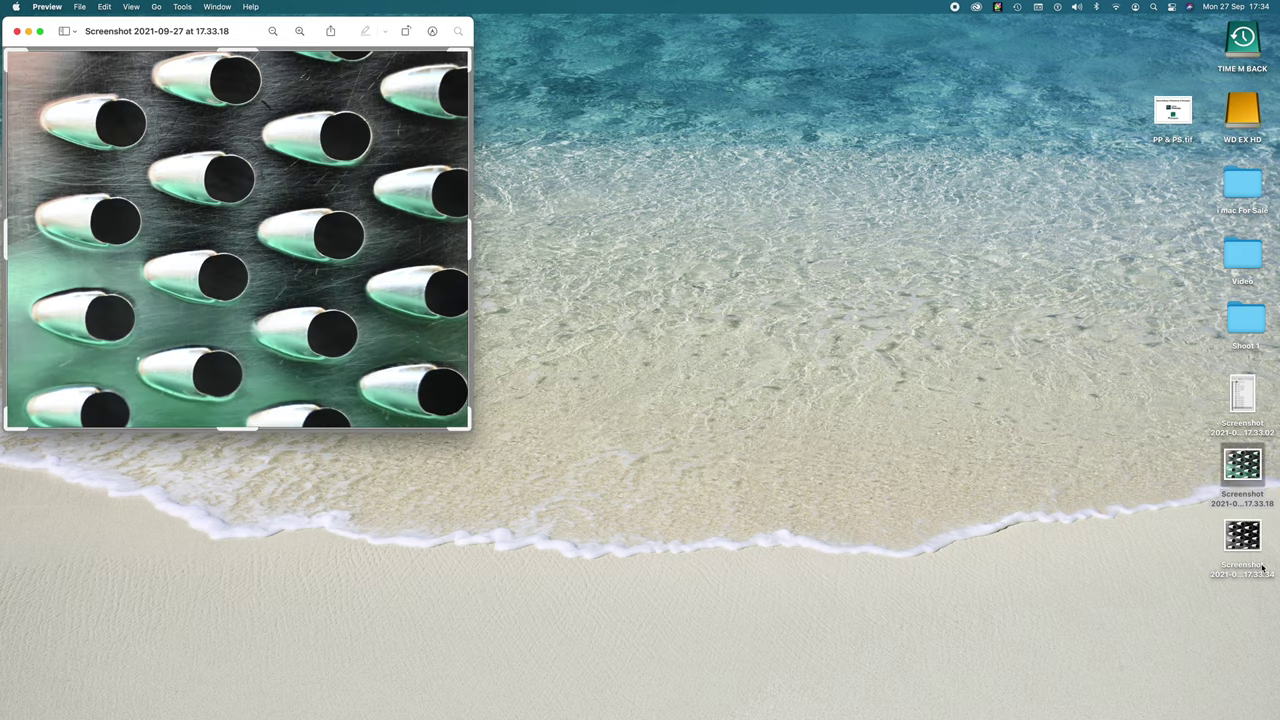
pyautogui.doubleClick(1245, 540)
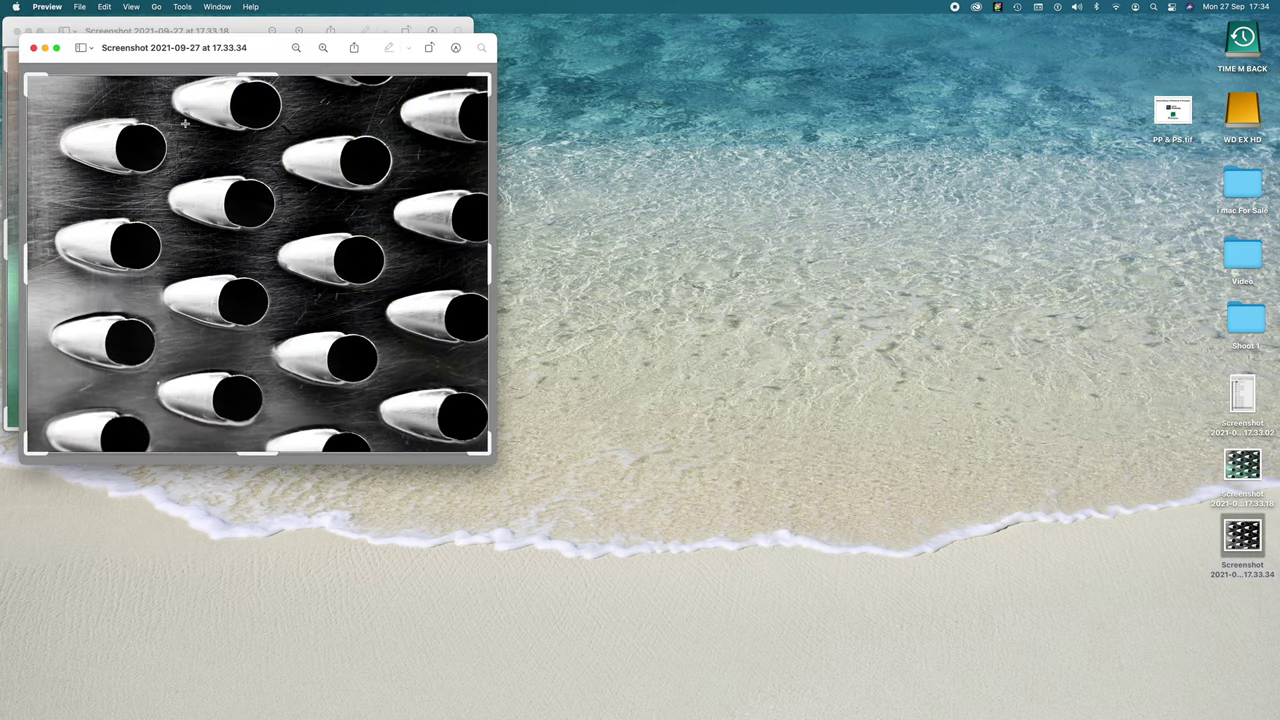
pyautogui.moveTo(274, 47); pyautogui.dragTo(749, 28)
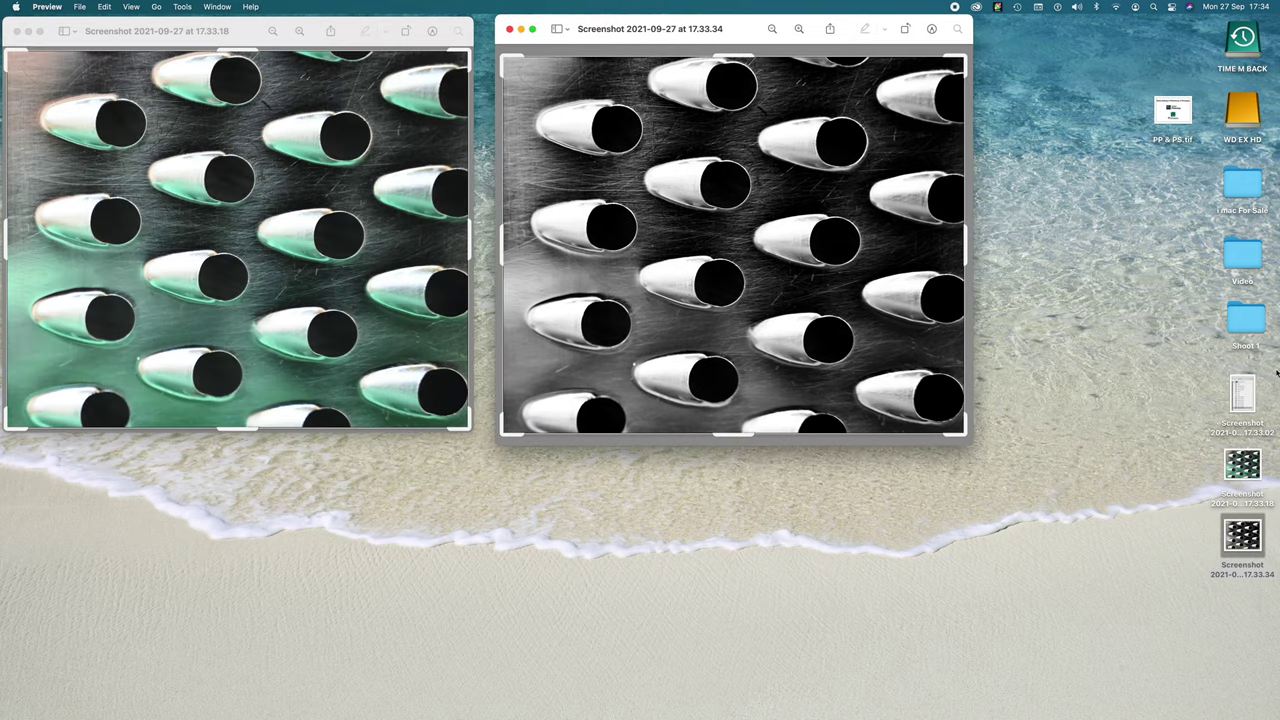
pyautogui.doubleClick(1244, 392)
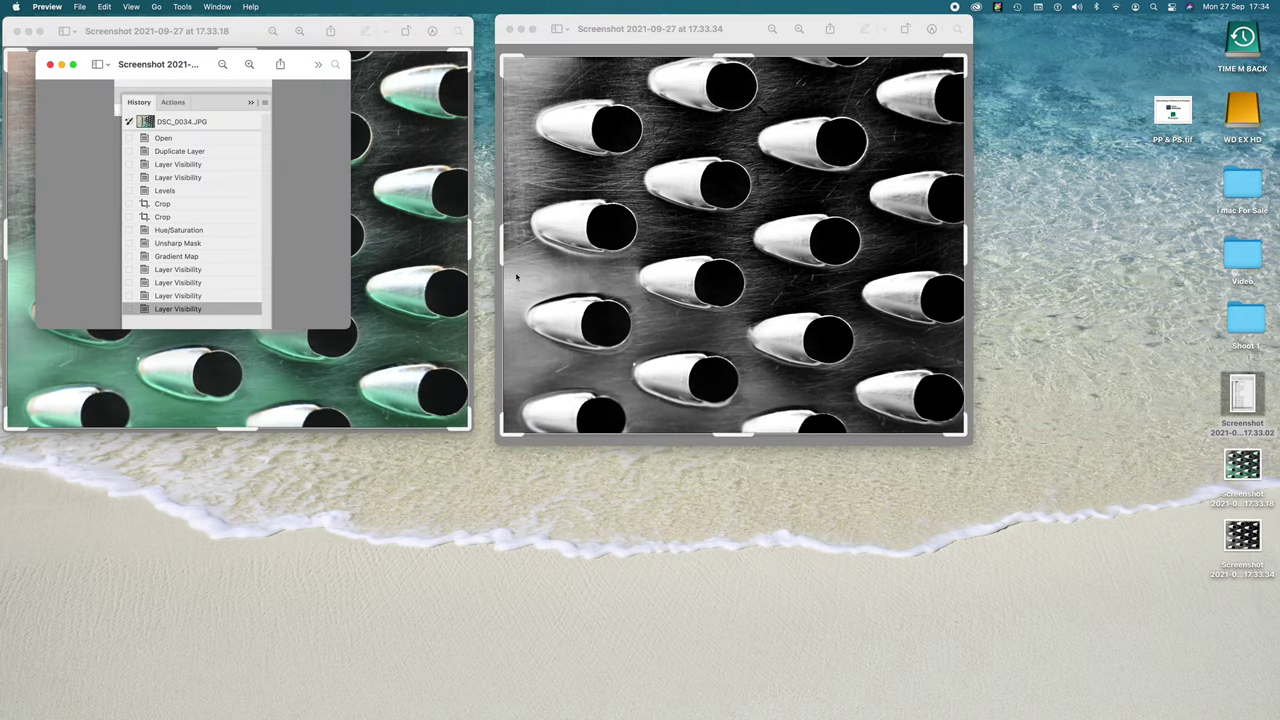
pyautogui.moveTo(158, 66); pyautogui.dragTo(684, 478)
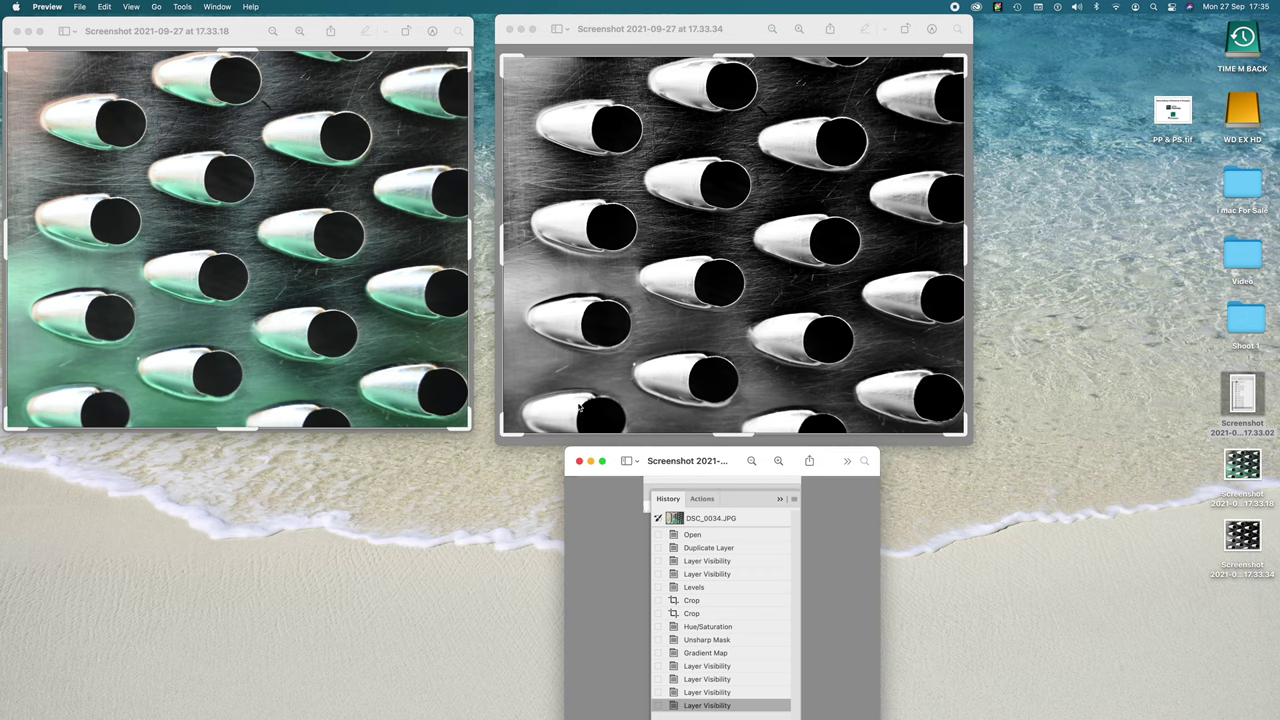
# Step: Close the History, black-and-white and colour screenshot windows
pyautogui.click(579, 461)
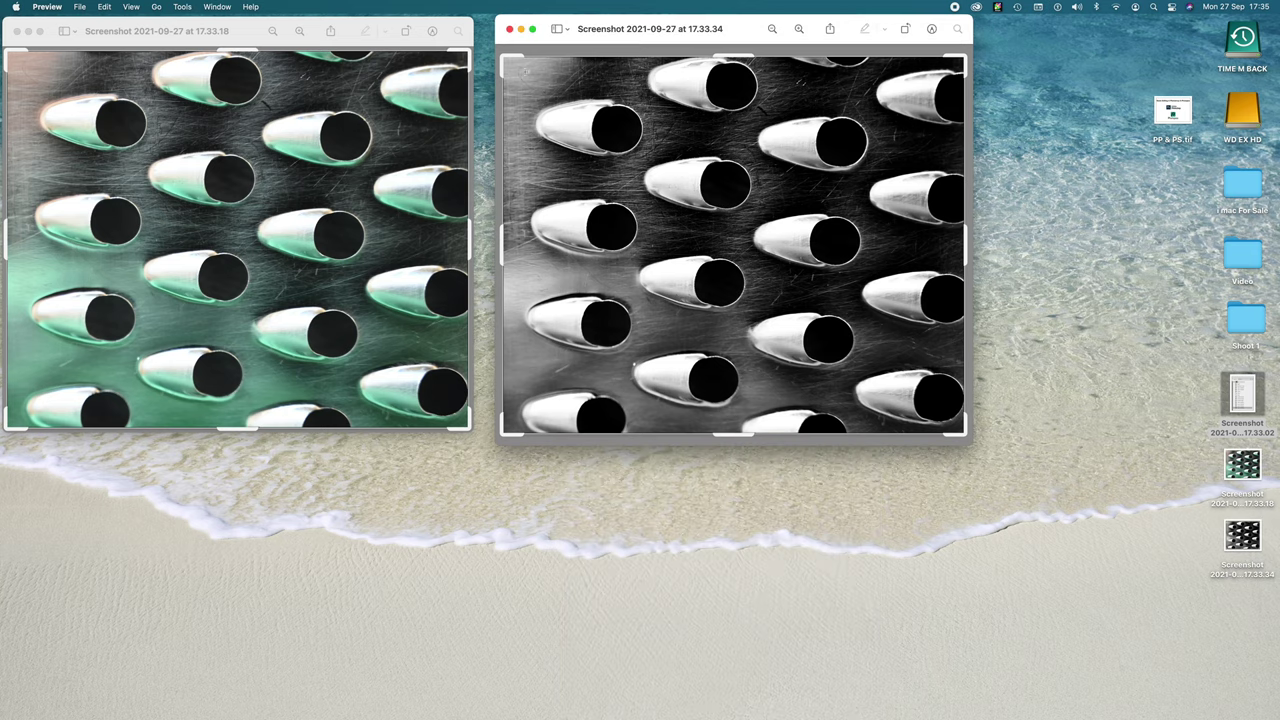
pyautogui.click(510, 30)
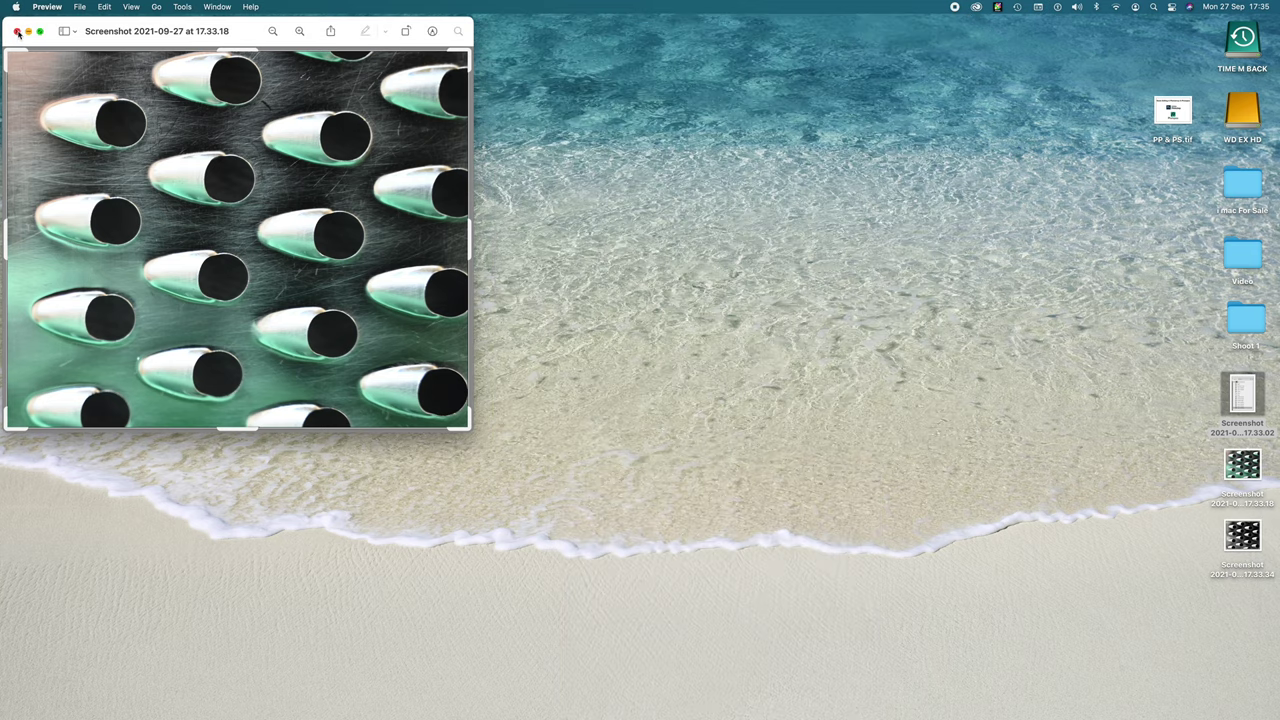
pyautogui.click(17, 31)
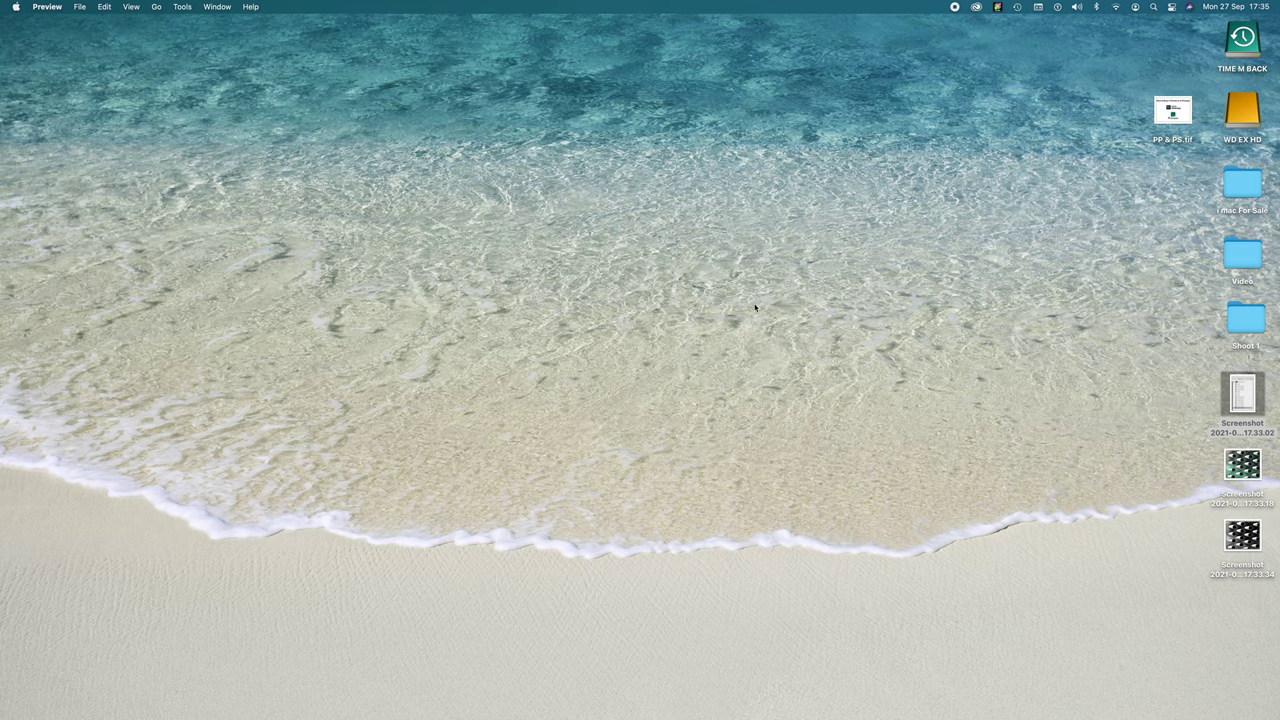
pyautogui.moveTo(1010, 715)
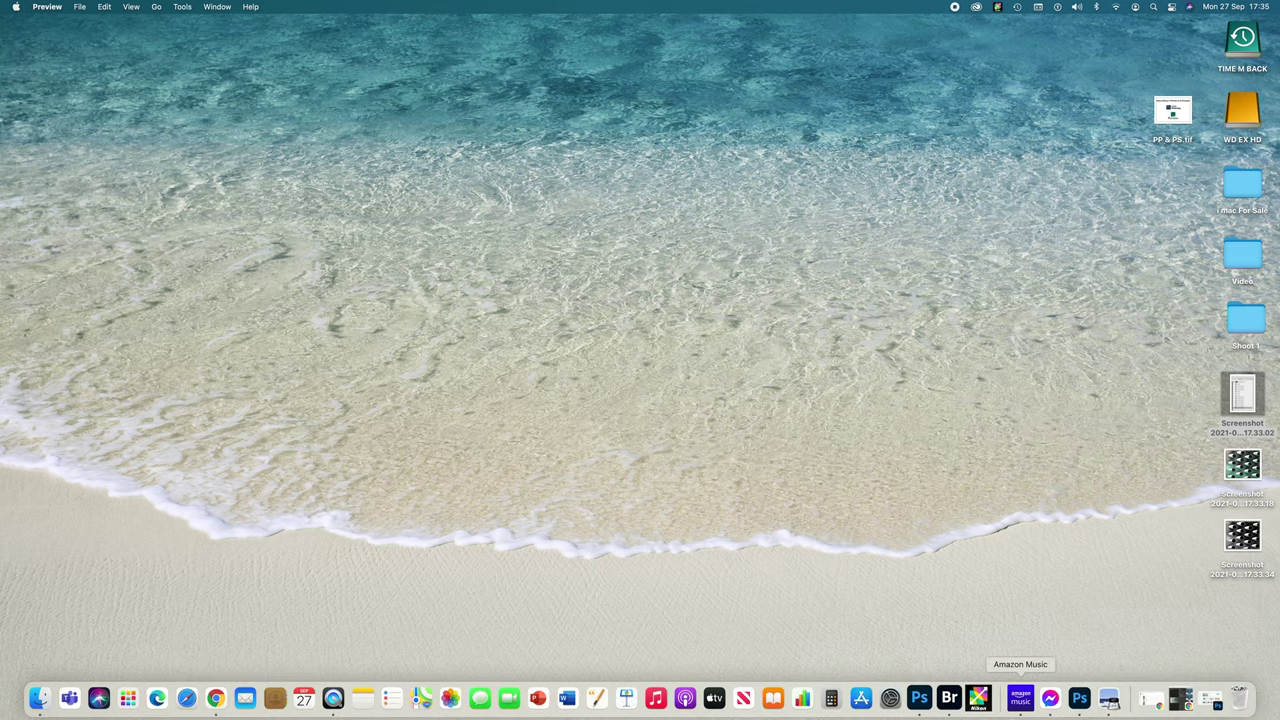